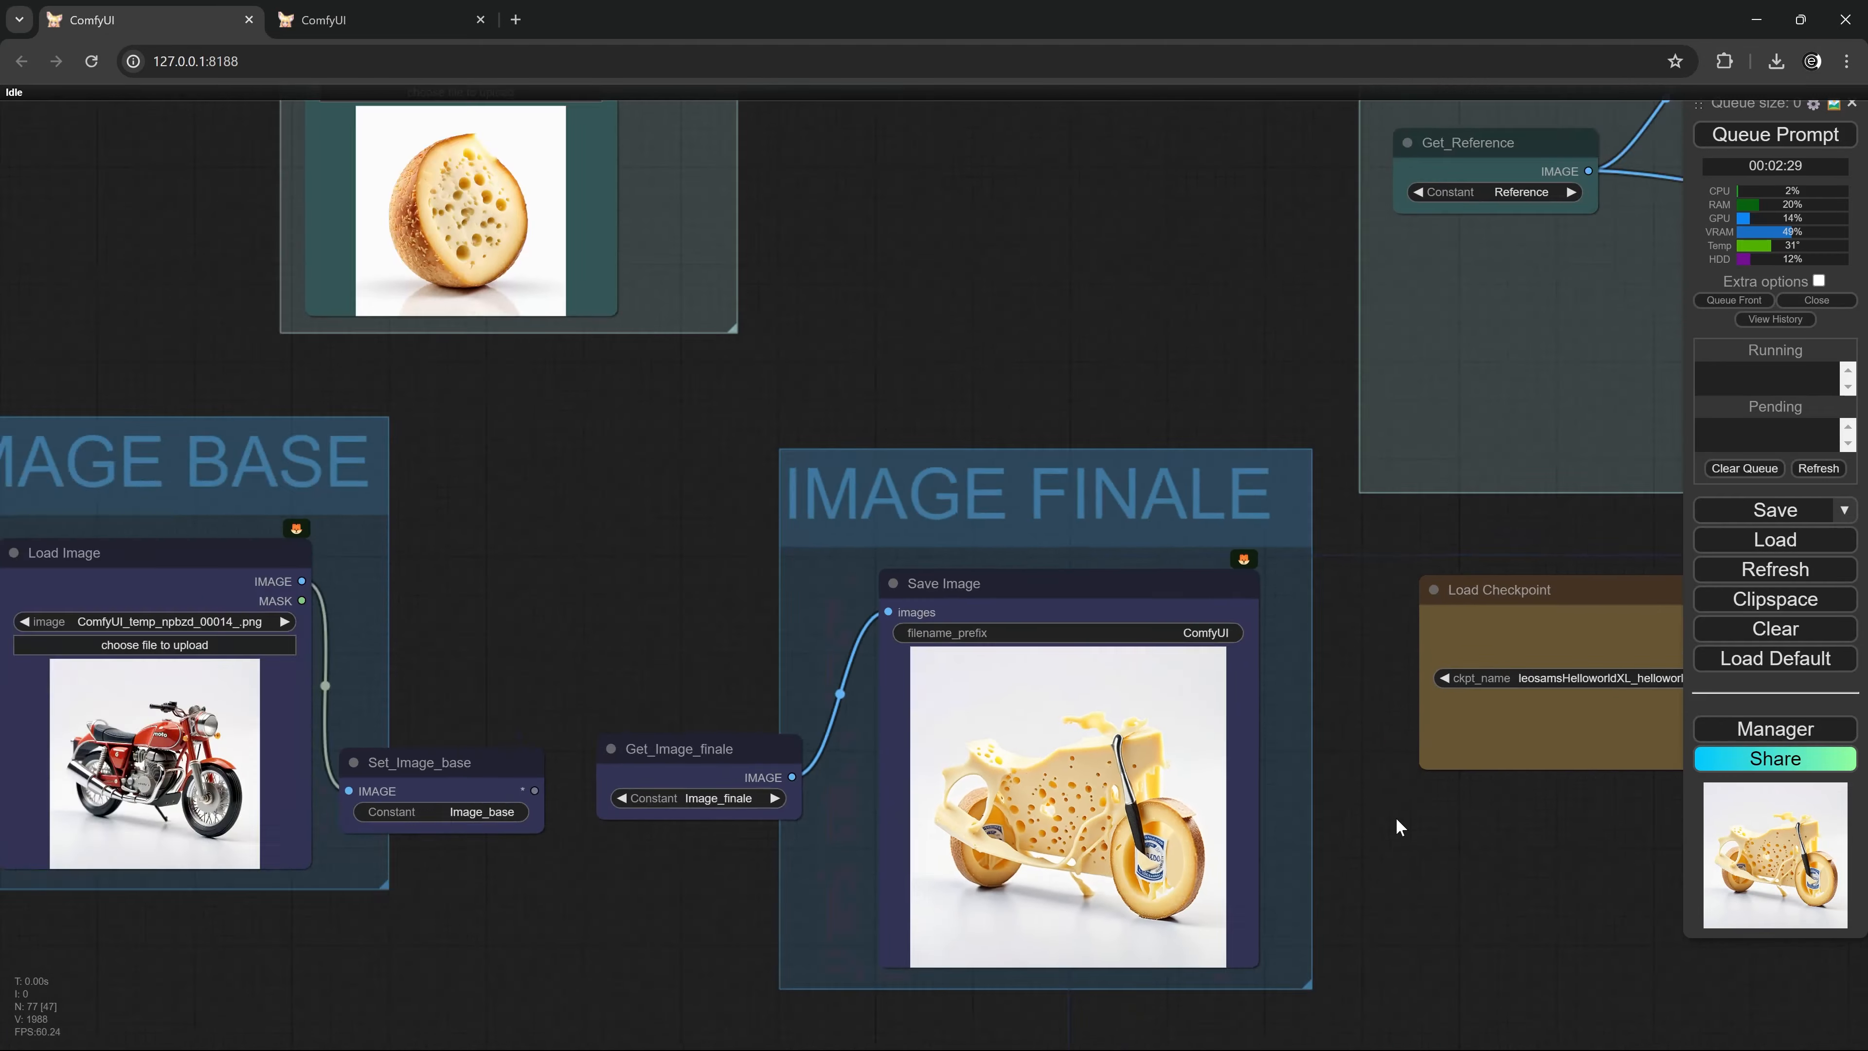
Examine the workflow overview and the FOND BLANC group, from background removal of the reference to its Preview Image.
scroll(1039, 778, down, 2)
scroll(1039, 778, down, 5)
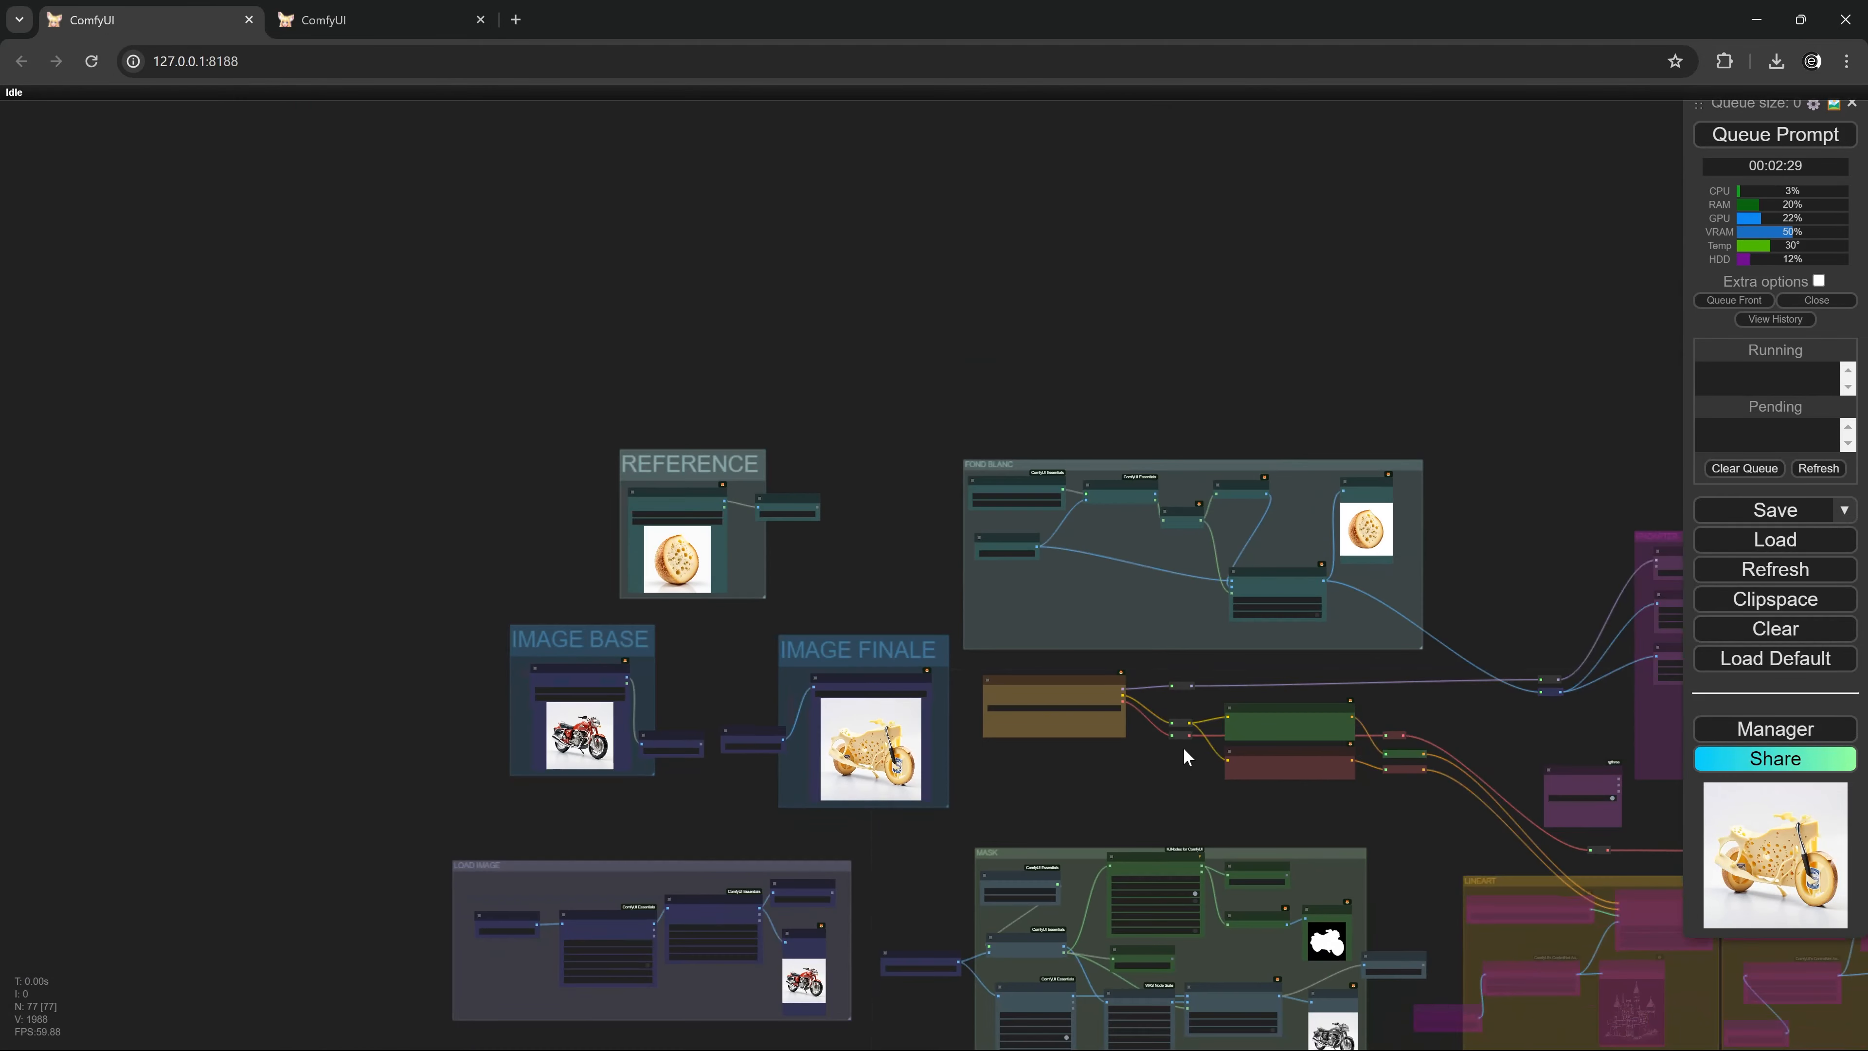
drag(1522, 708, 879, 475)
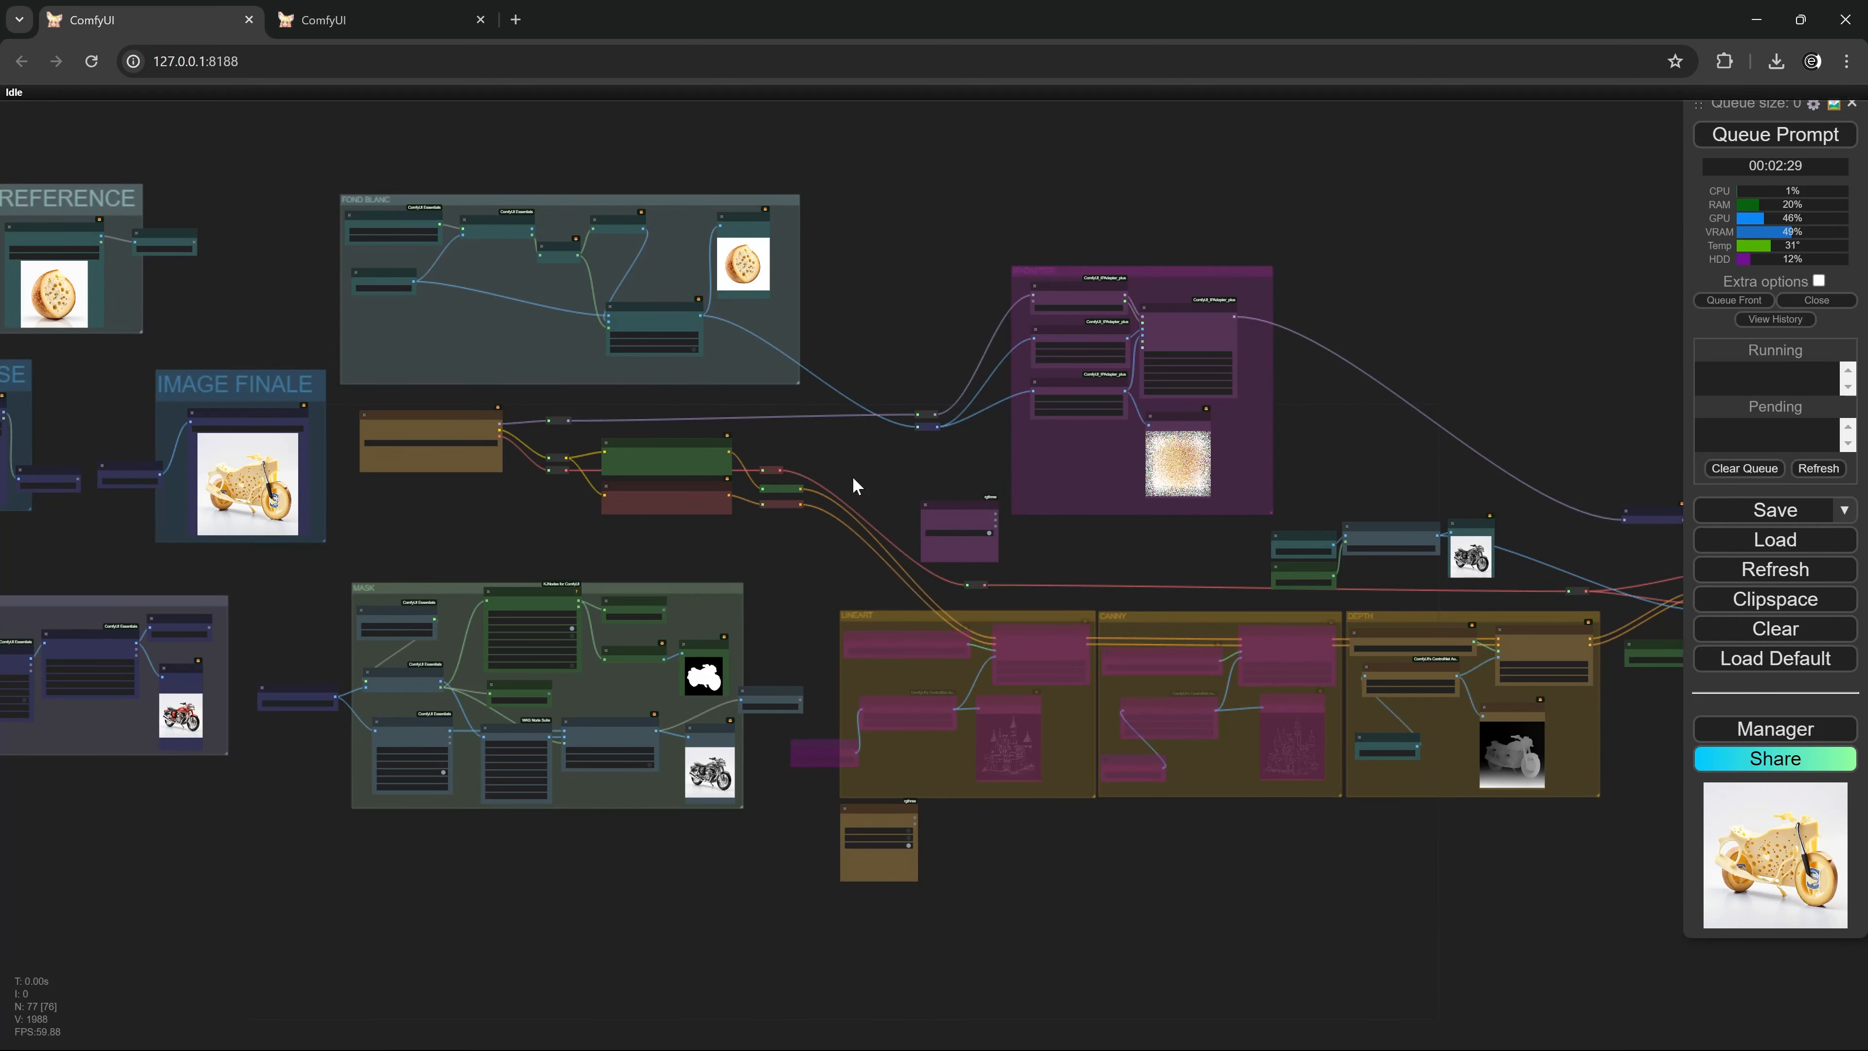
scroll(821, 458, up, 4)
drag(775, 421, 1101, 793)
scroll(647, 353, up, 4)
scroll(650, 357, up, 3)
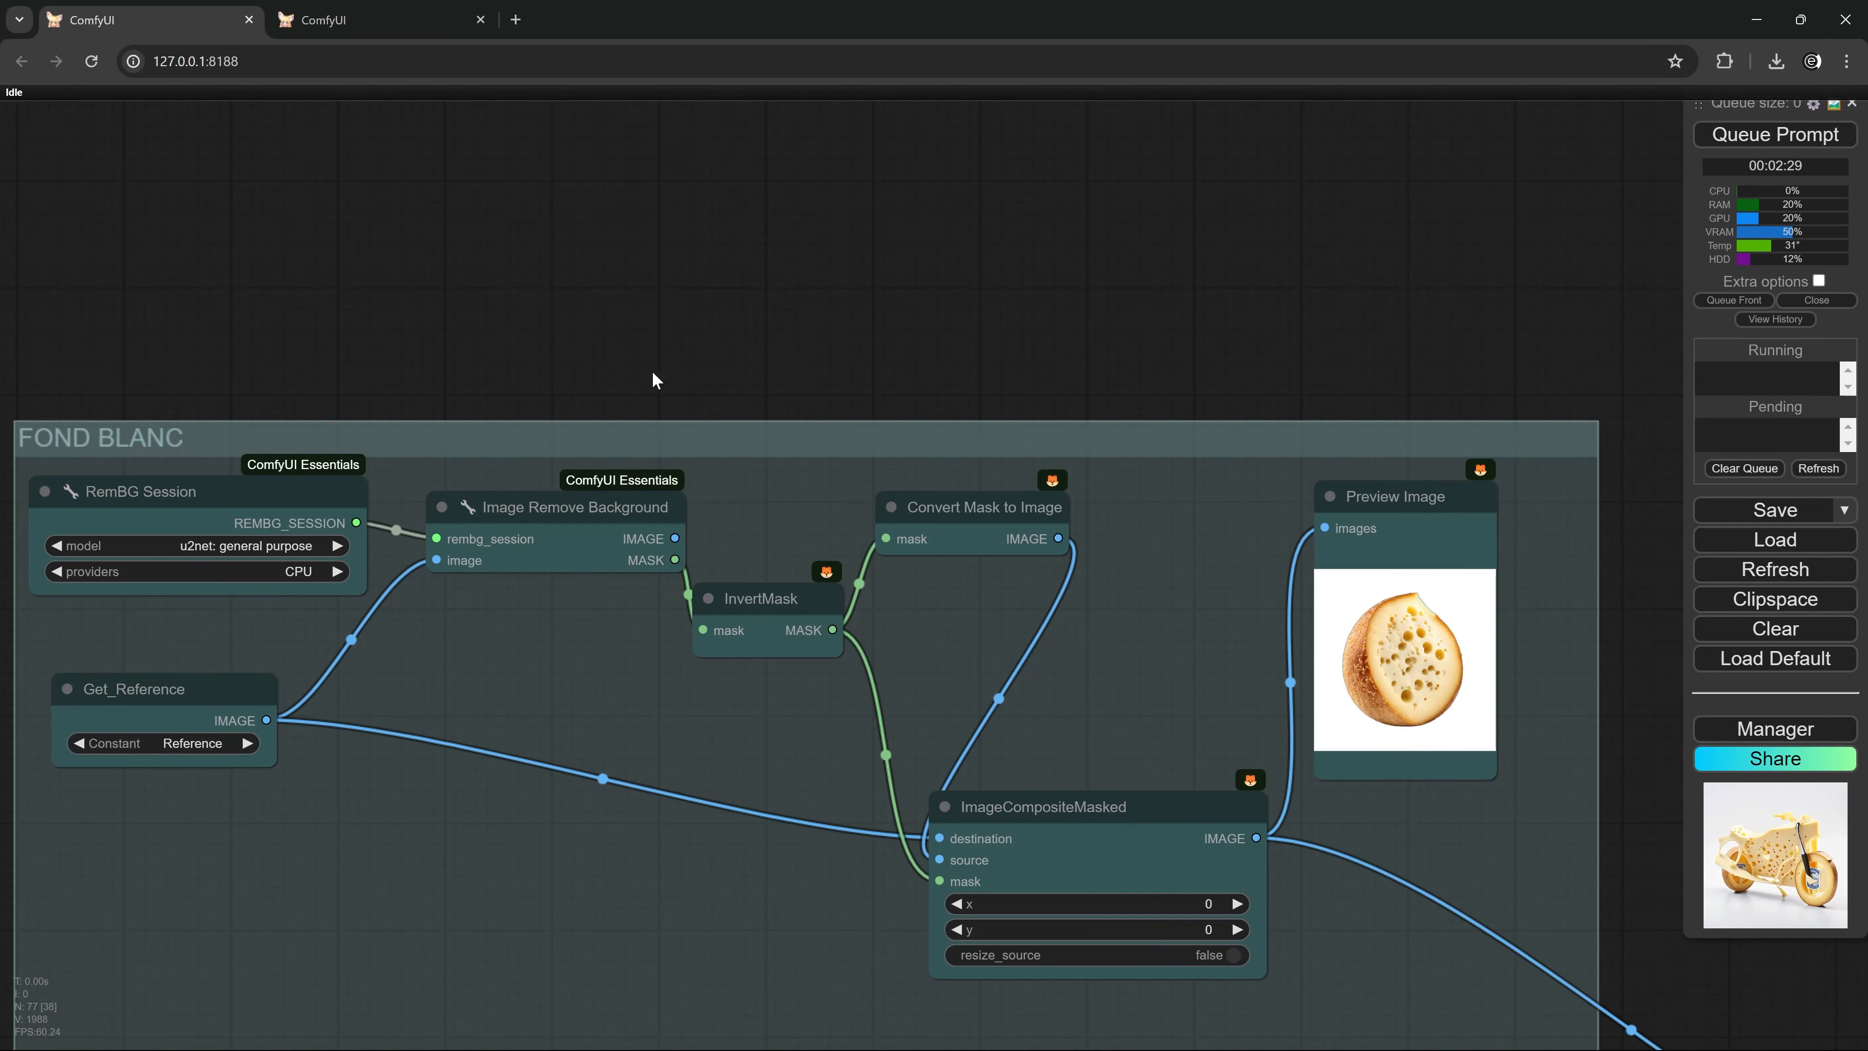
drag(653, 370, 743, 292)
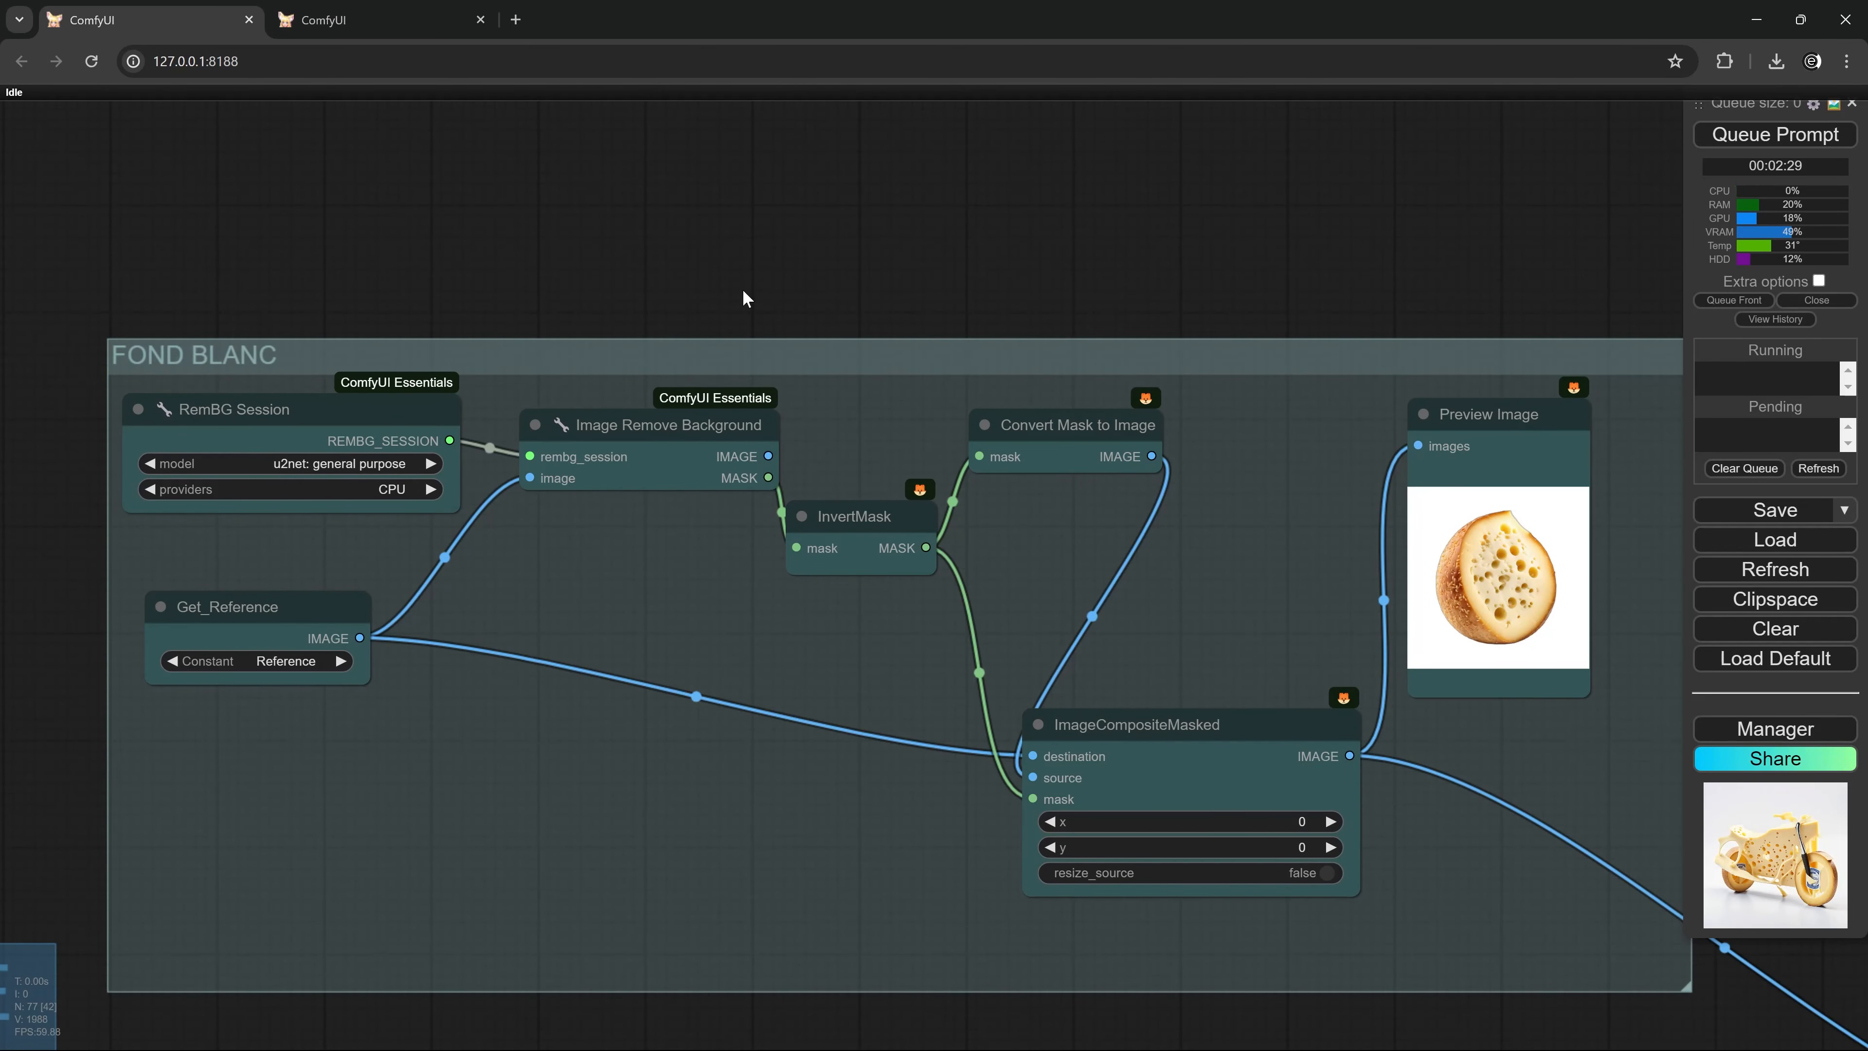
drag(948, 310, 629, 313)
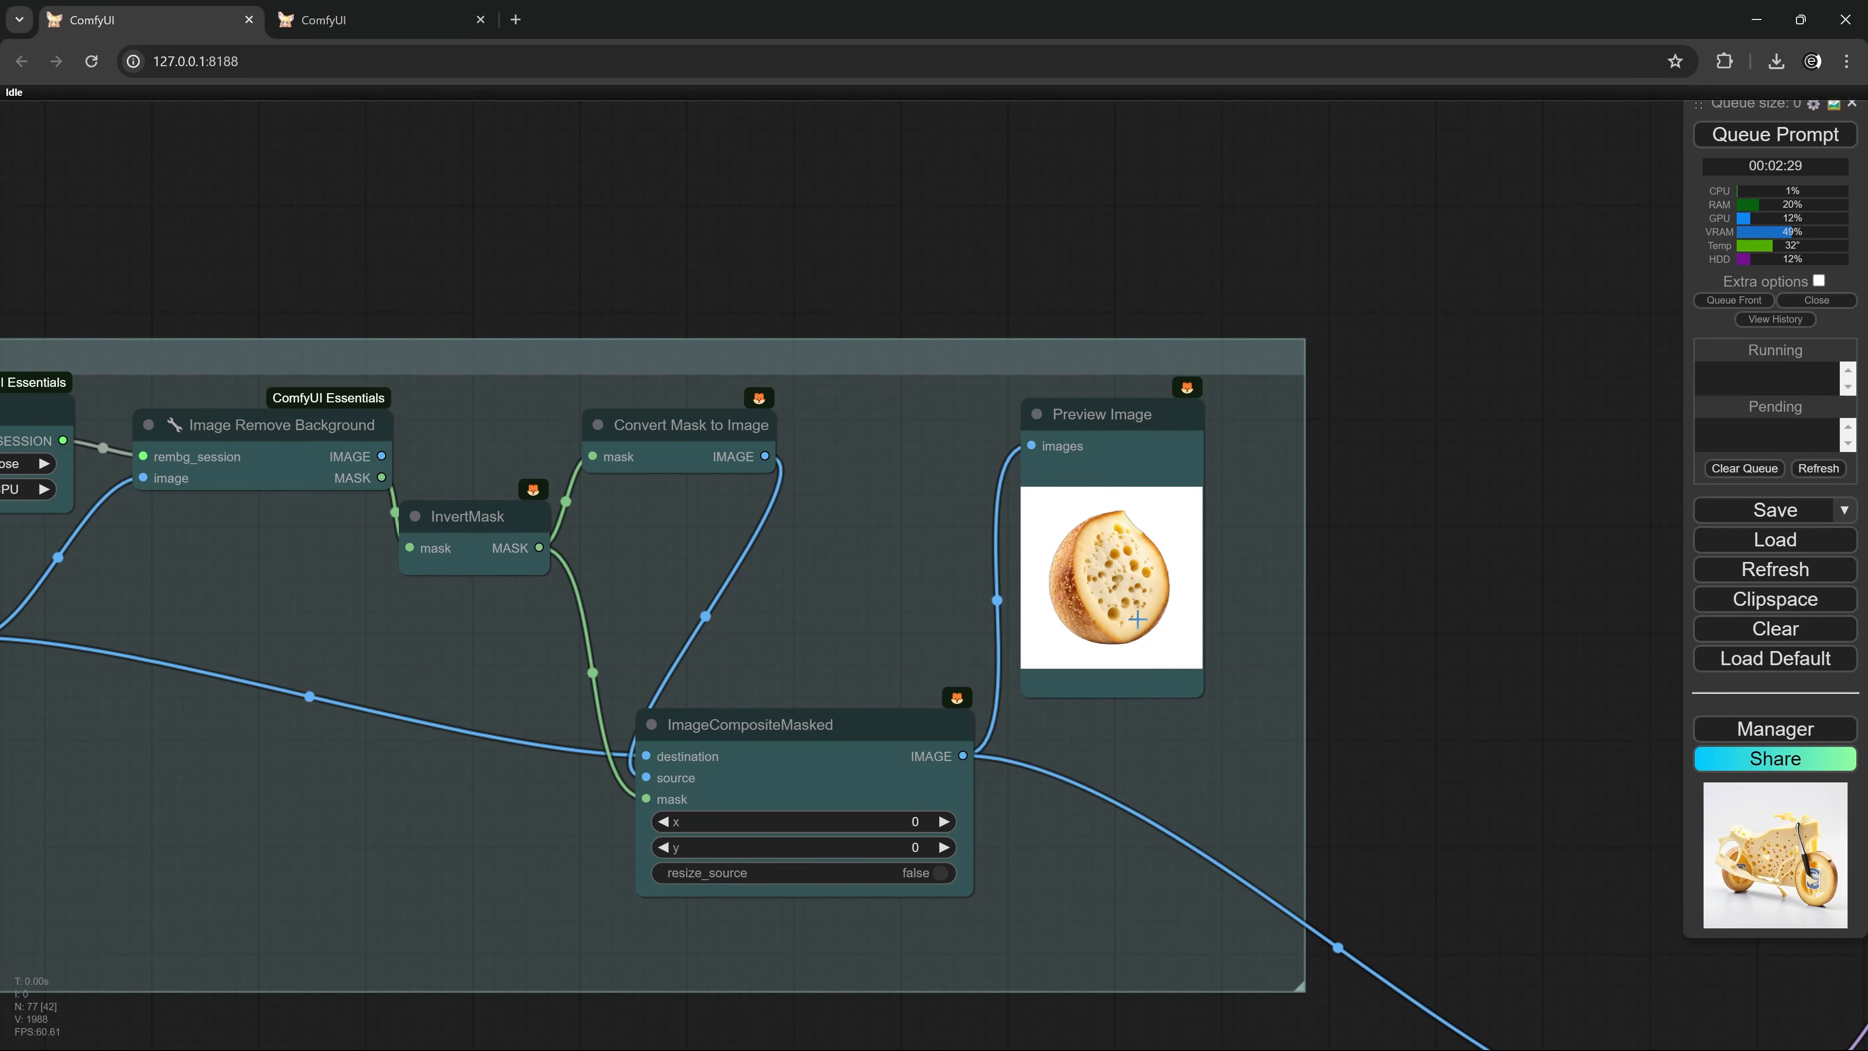
scroll(1137, 620, up, 3)
scroll(1140, 617, up, 3)
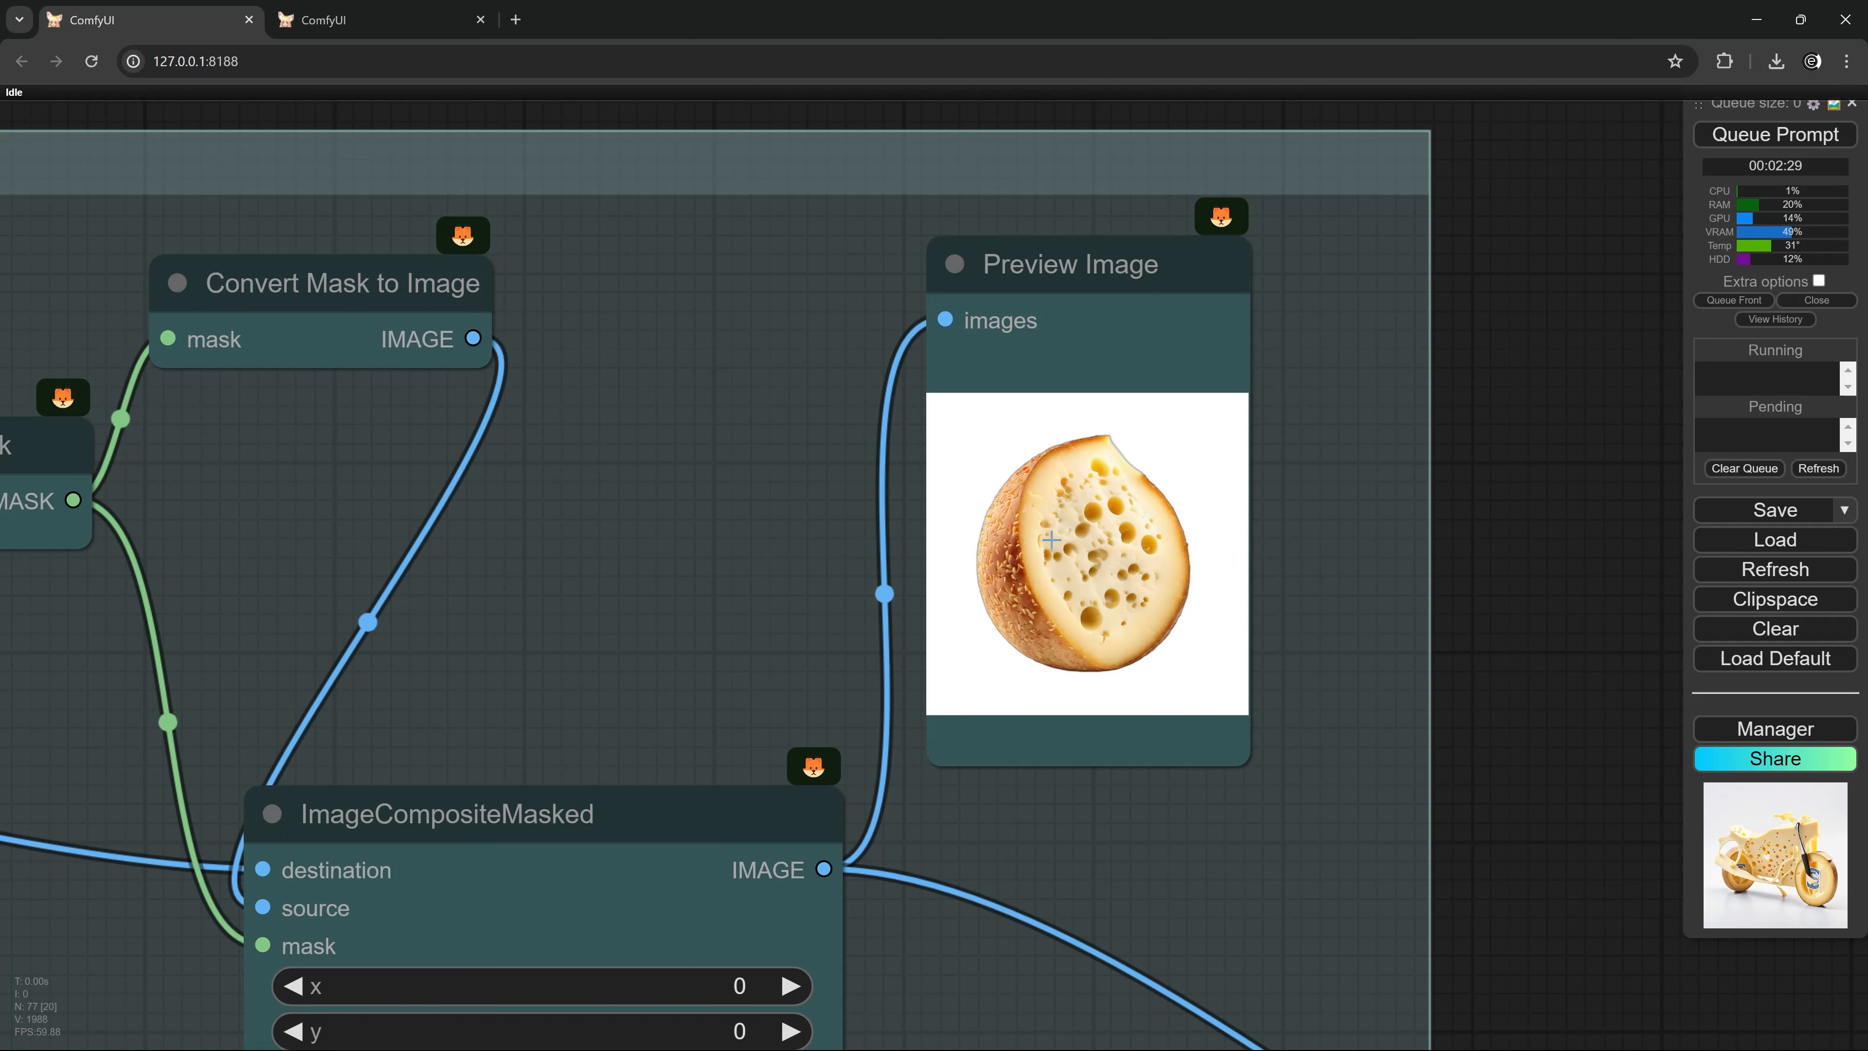
scroll(1025, 590, down, 9)
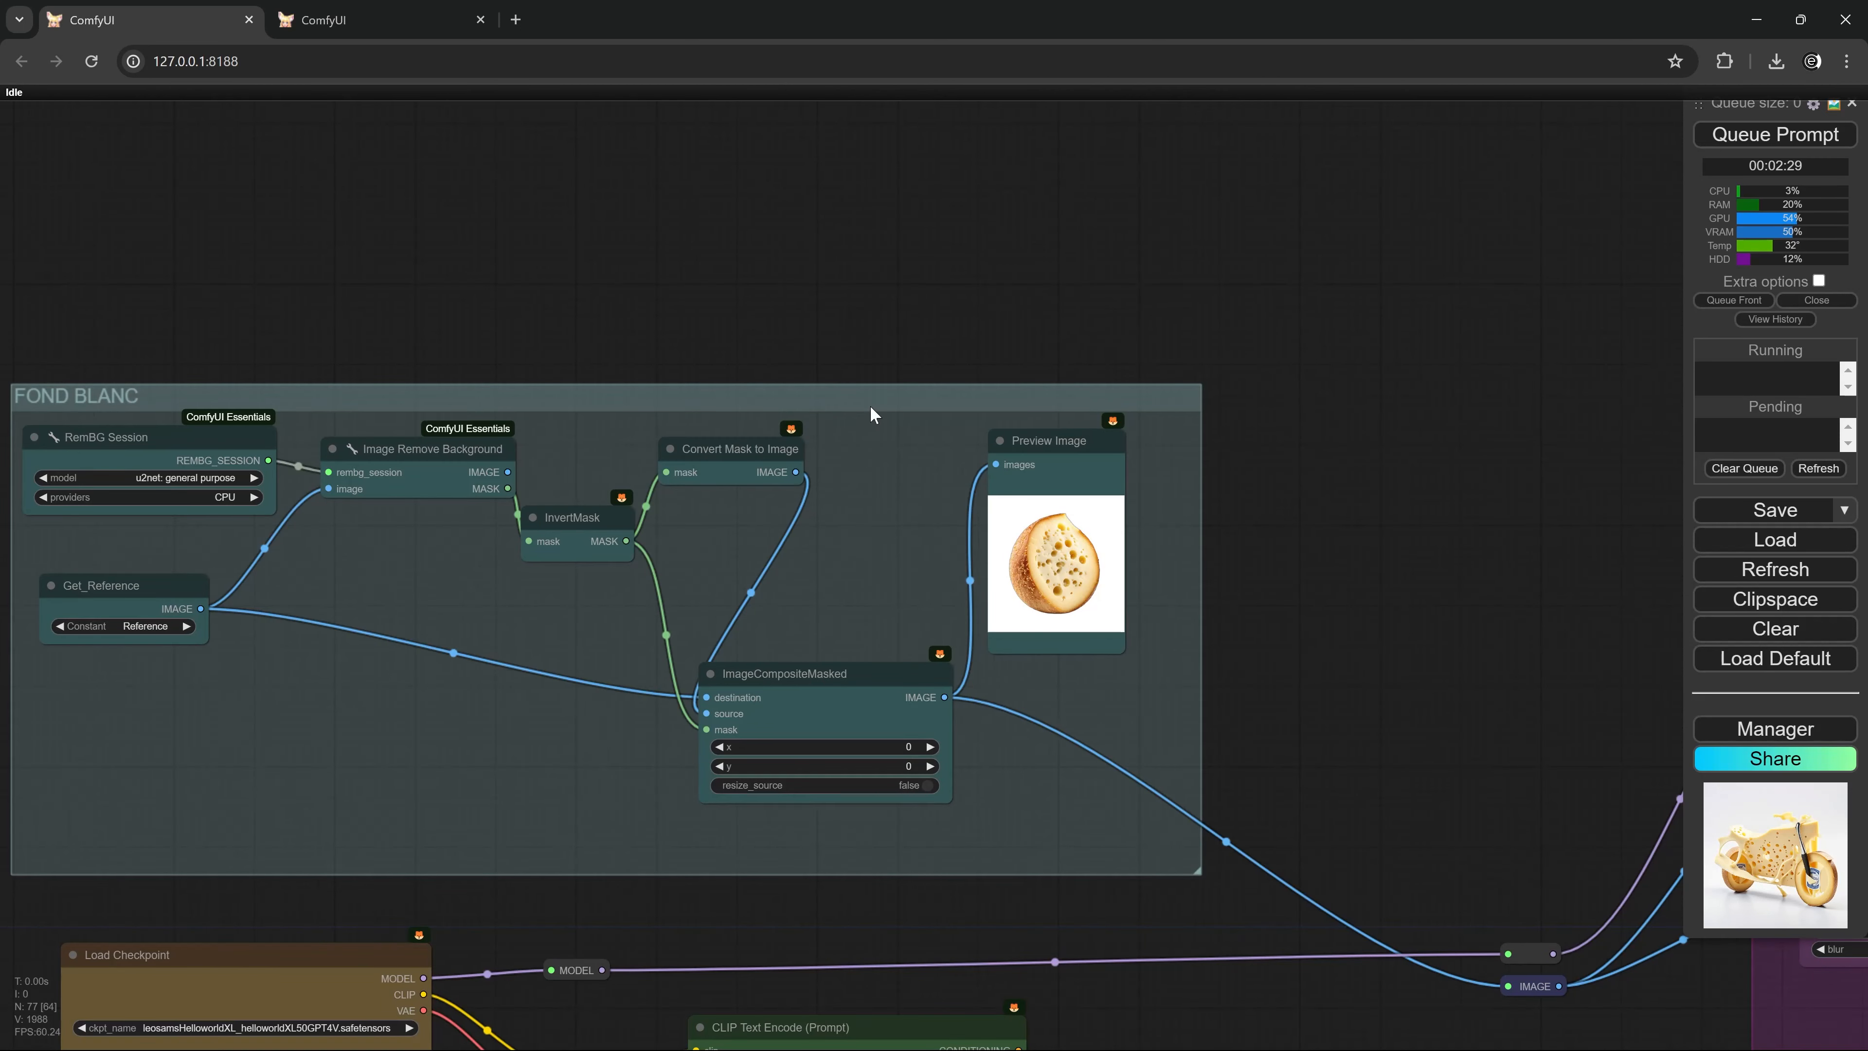
Examine the IPADAPTER group, including its IPAdapter Noise and IPAdapter Advanced nodes and the noise preview.
key(2)
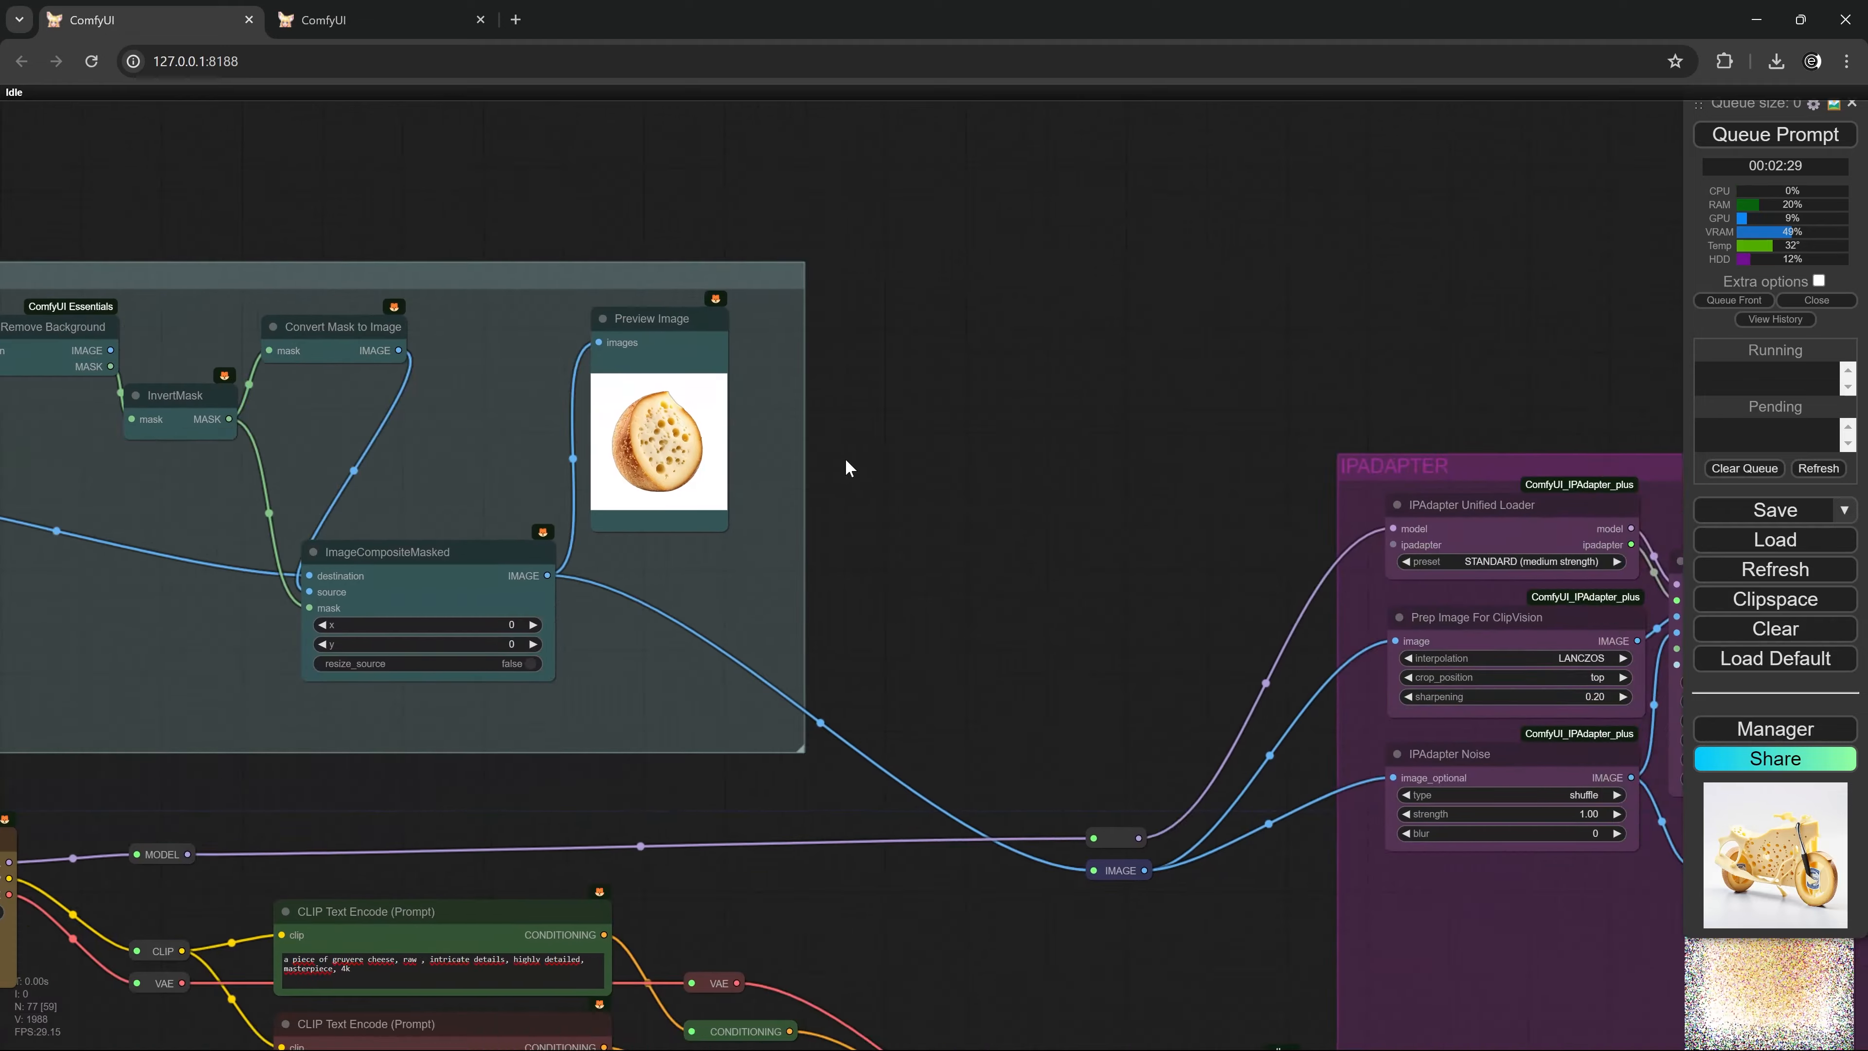
key(3)
key(4)
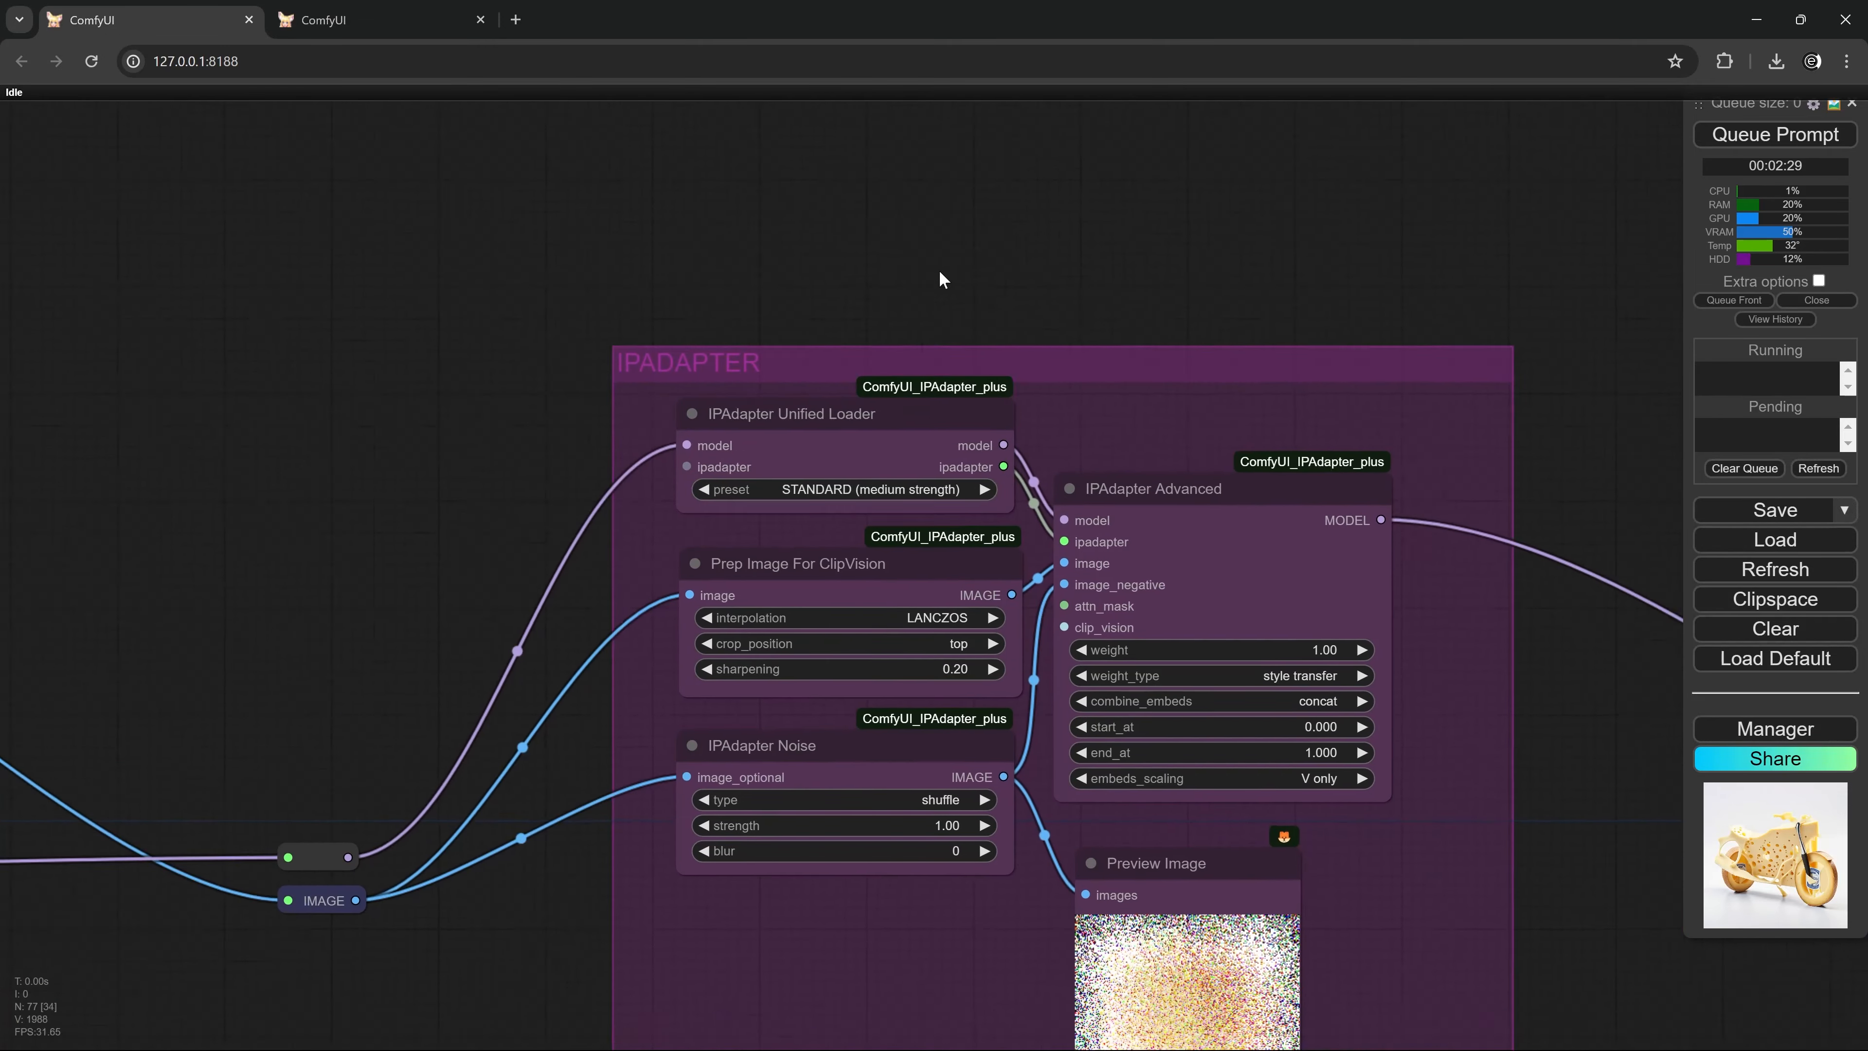
scroll(808, 762, up, 2)
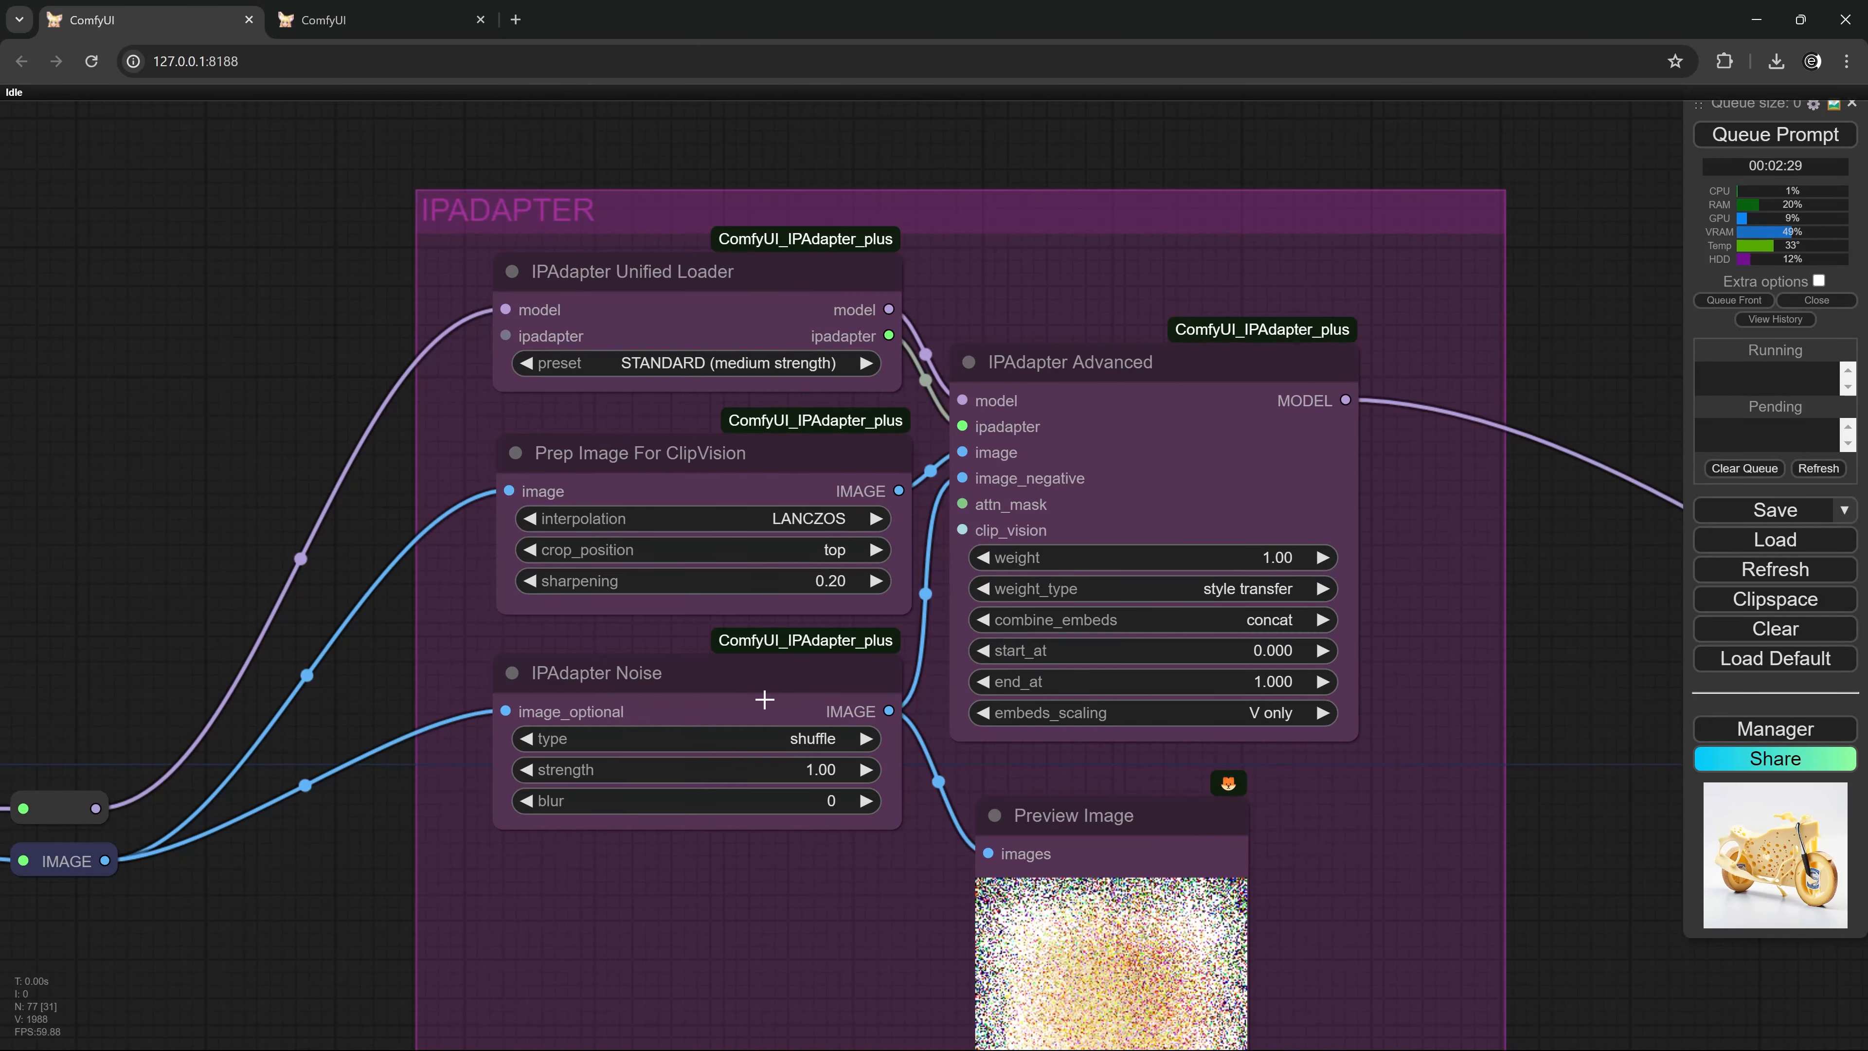
click(717, 669)
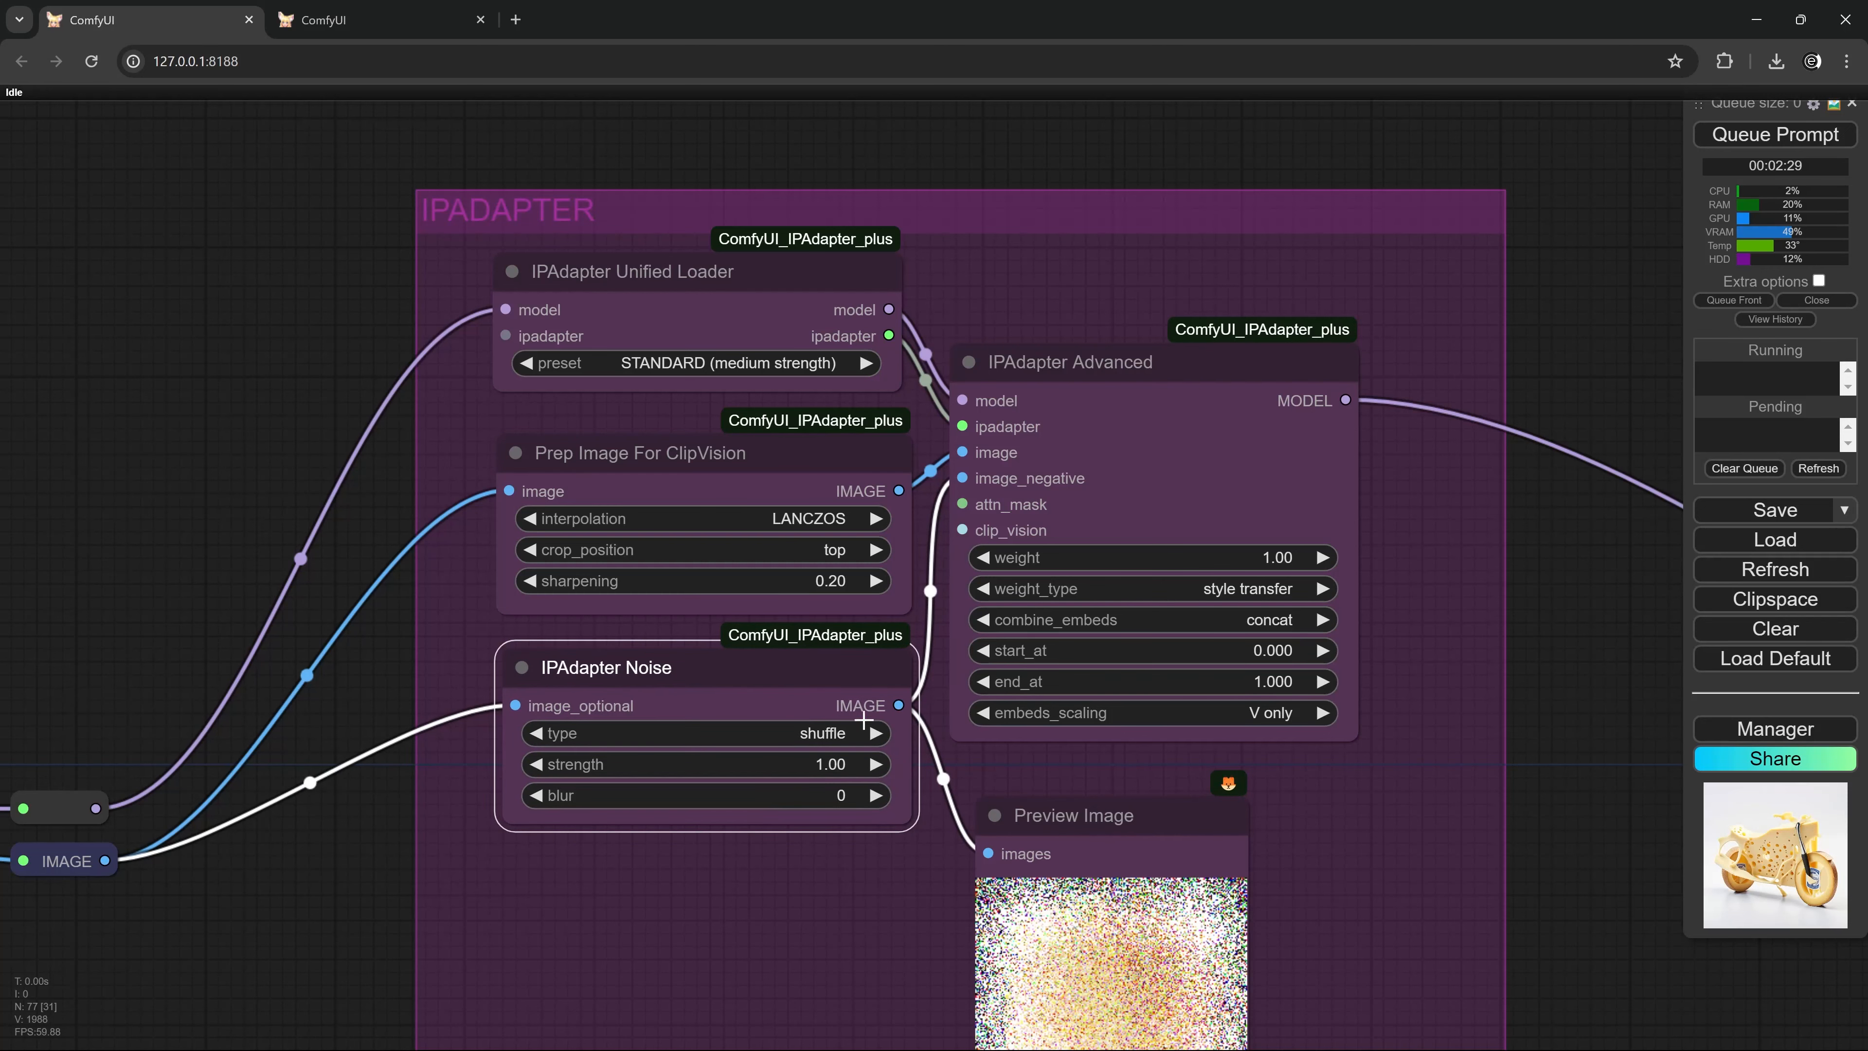
scroll(948, 736, down, 5)
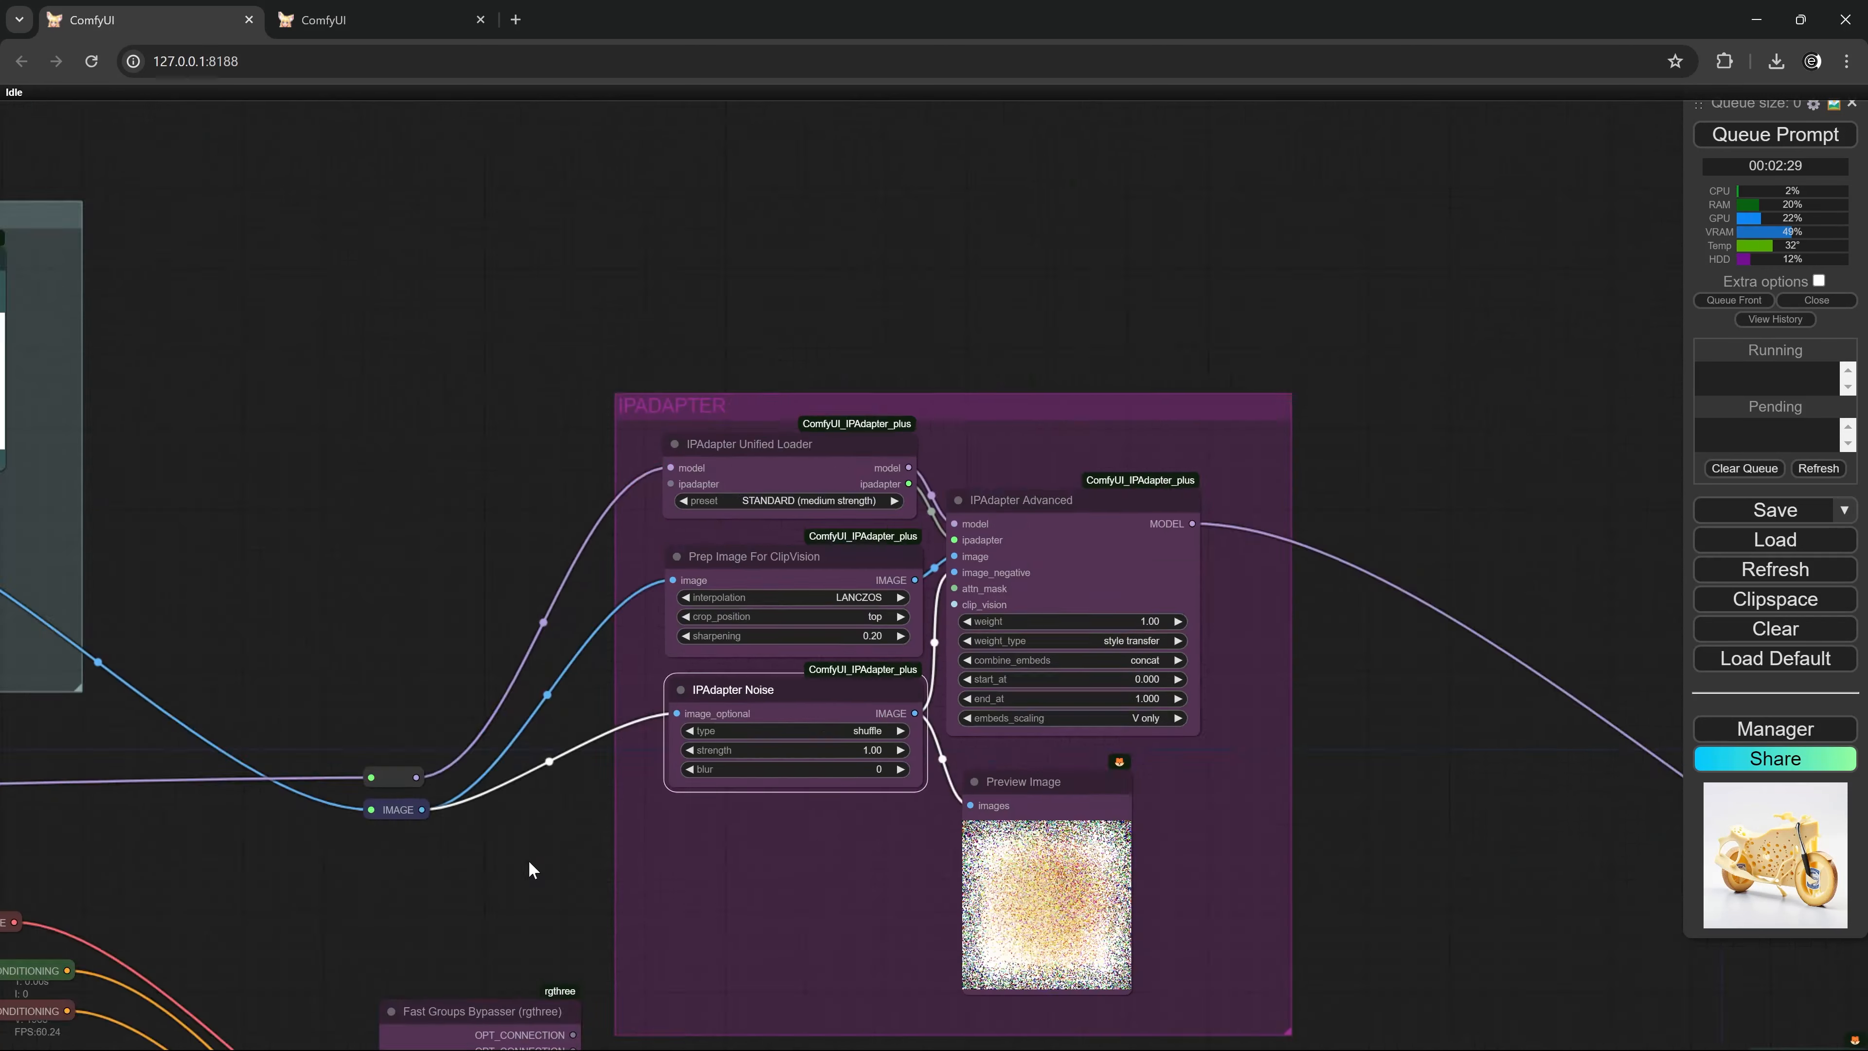
Disable the IPADAPTER group in its Fast Groups Bypasser node and enable it again.
drag(533, 870, 665, 595)
scroll(631, 707, up, 3)
drag(698, 769, 672, 637)
click(728, 735)
click(728, 736)
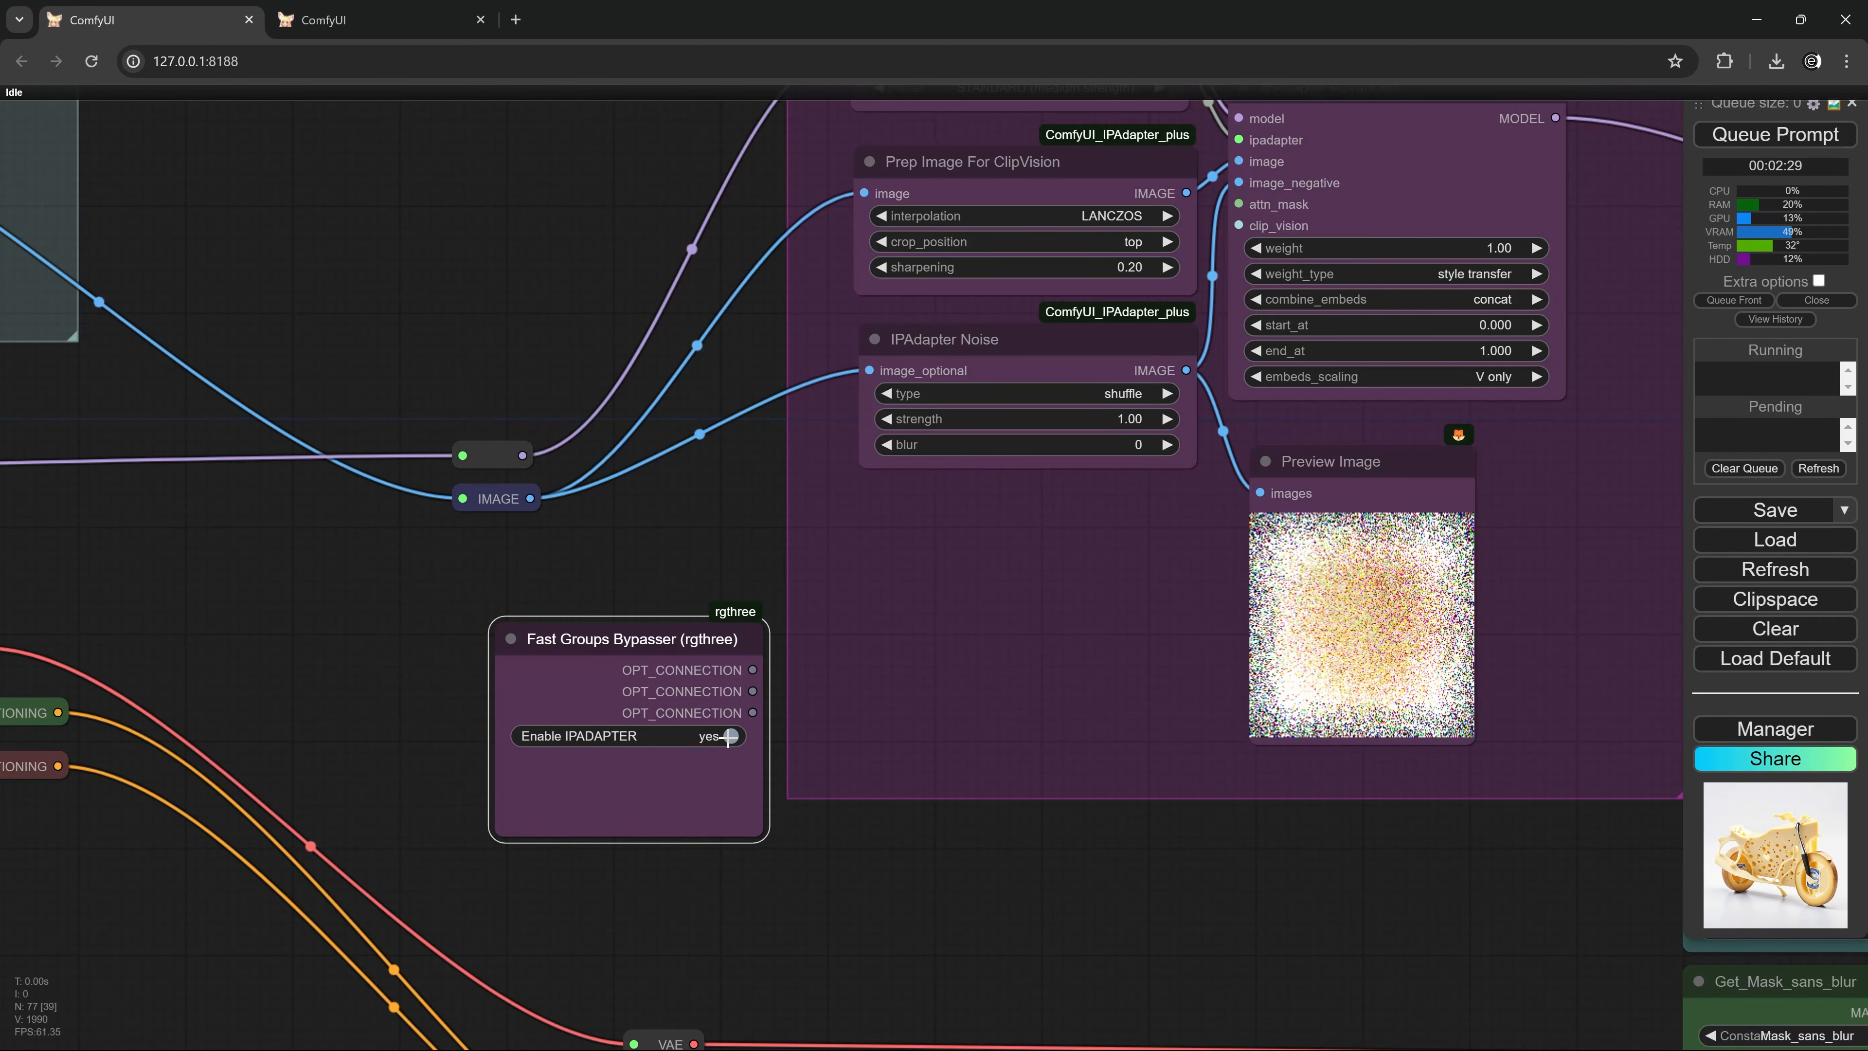
Examine the LINEART, CANNY and DEPTH ControlNet groups and the bypasser node beneath them.
scroll(771, 712, down, 4)
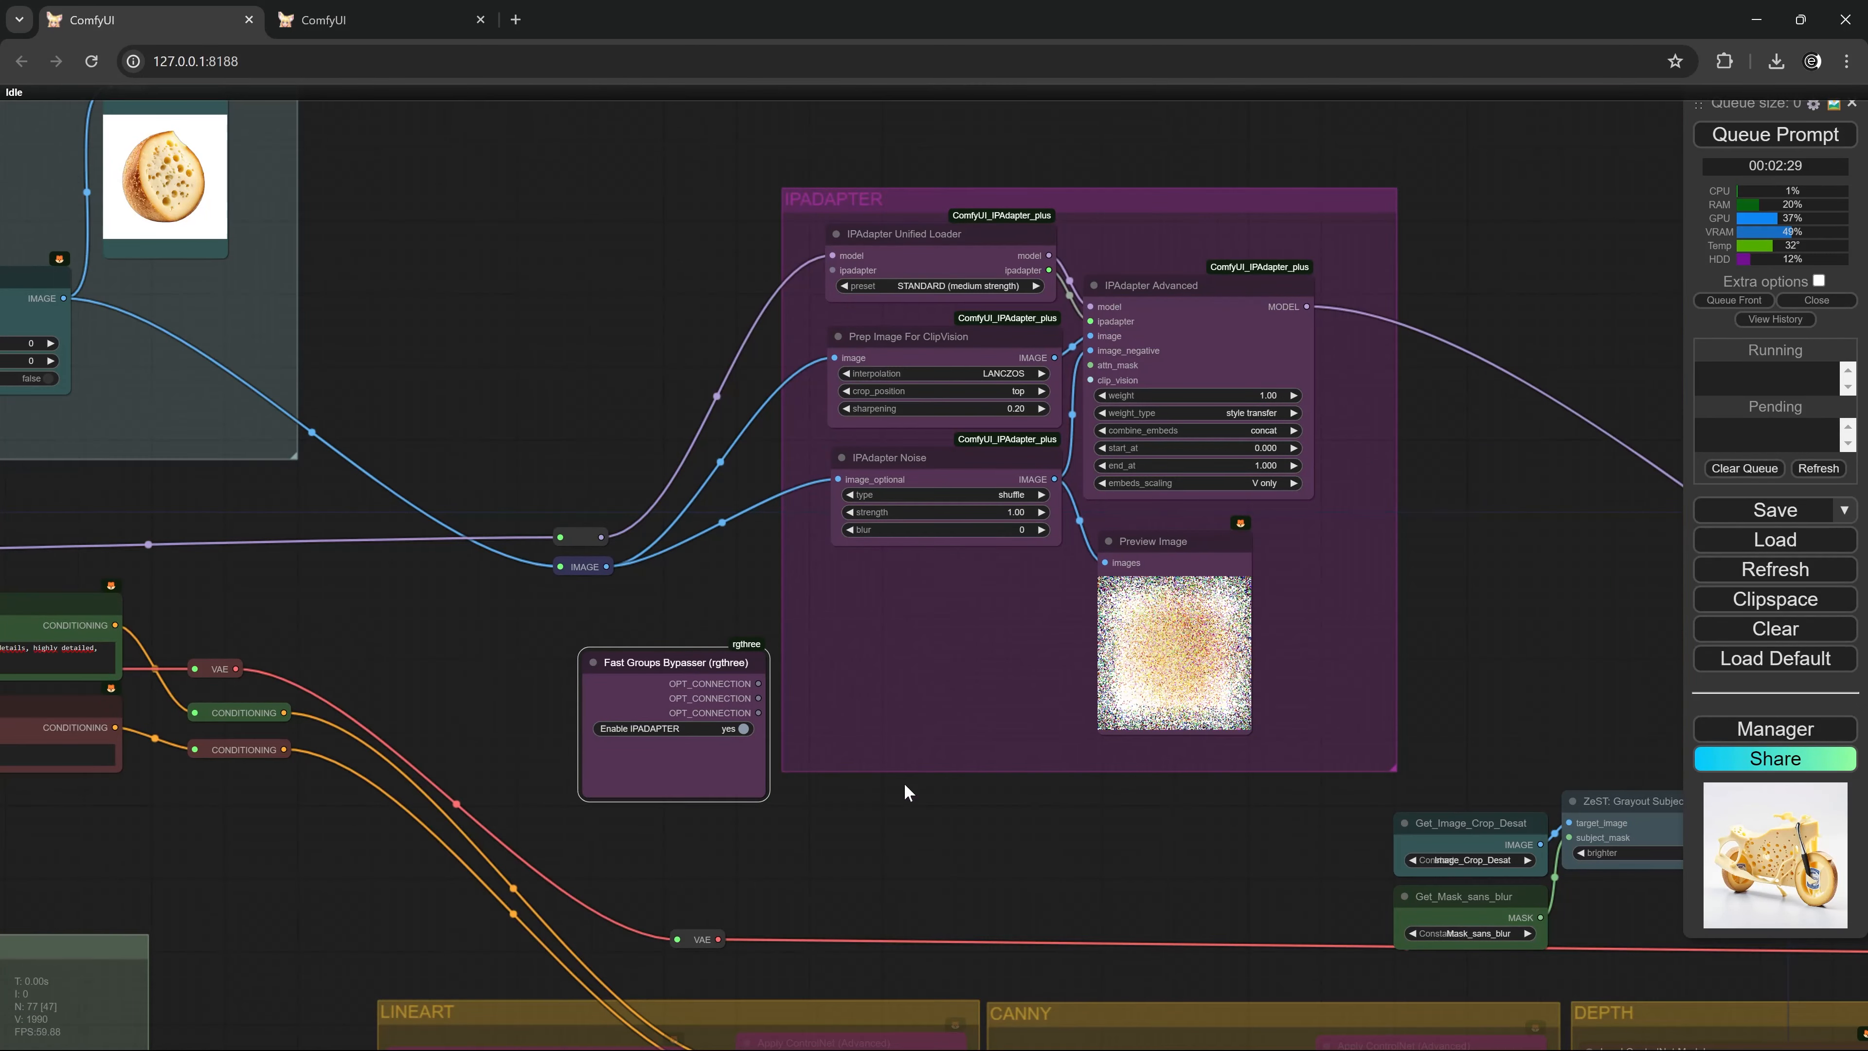
drag(981, 773, 909, 471)
drag(954, 610, 776, 244)
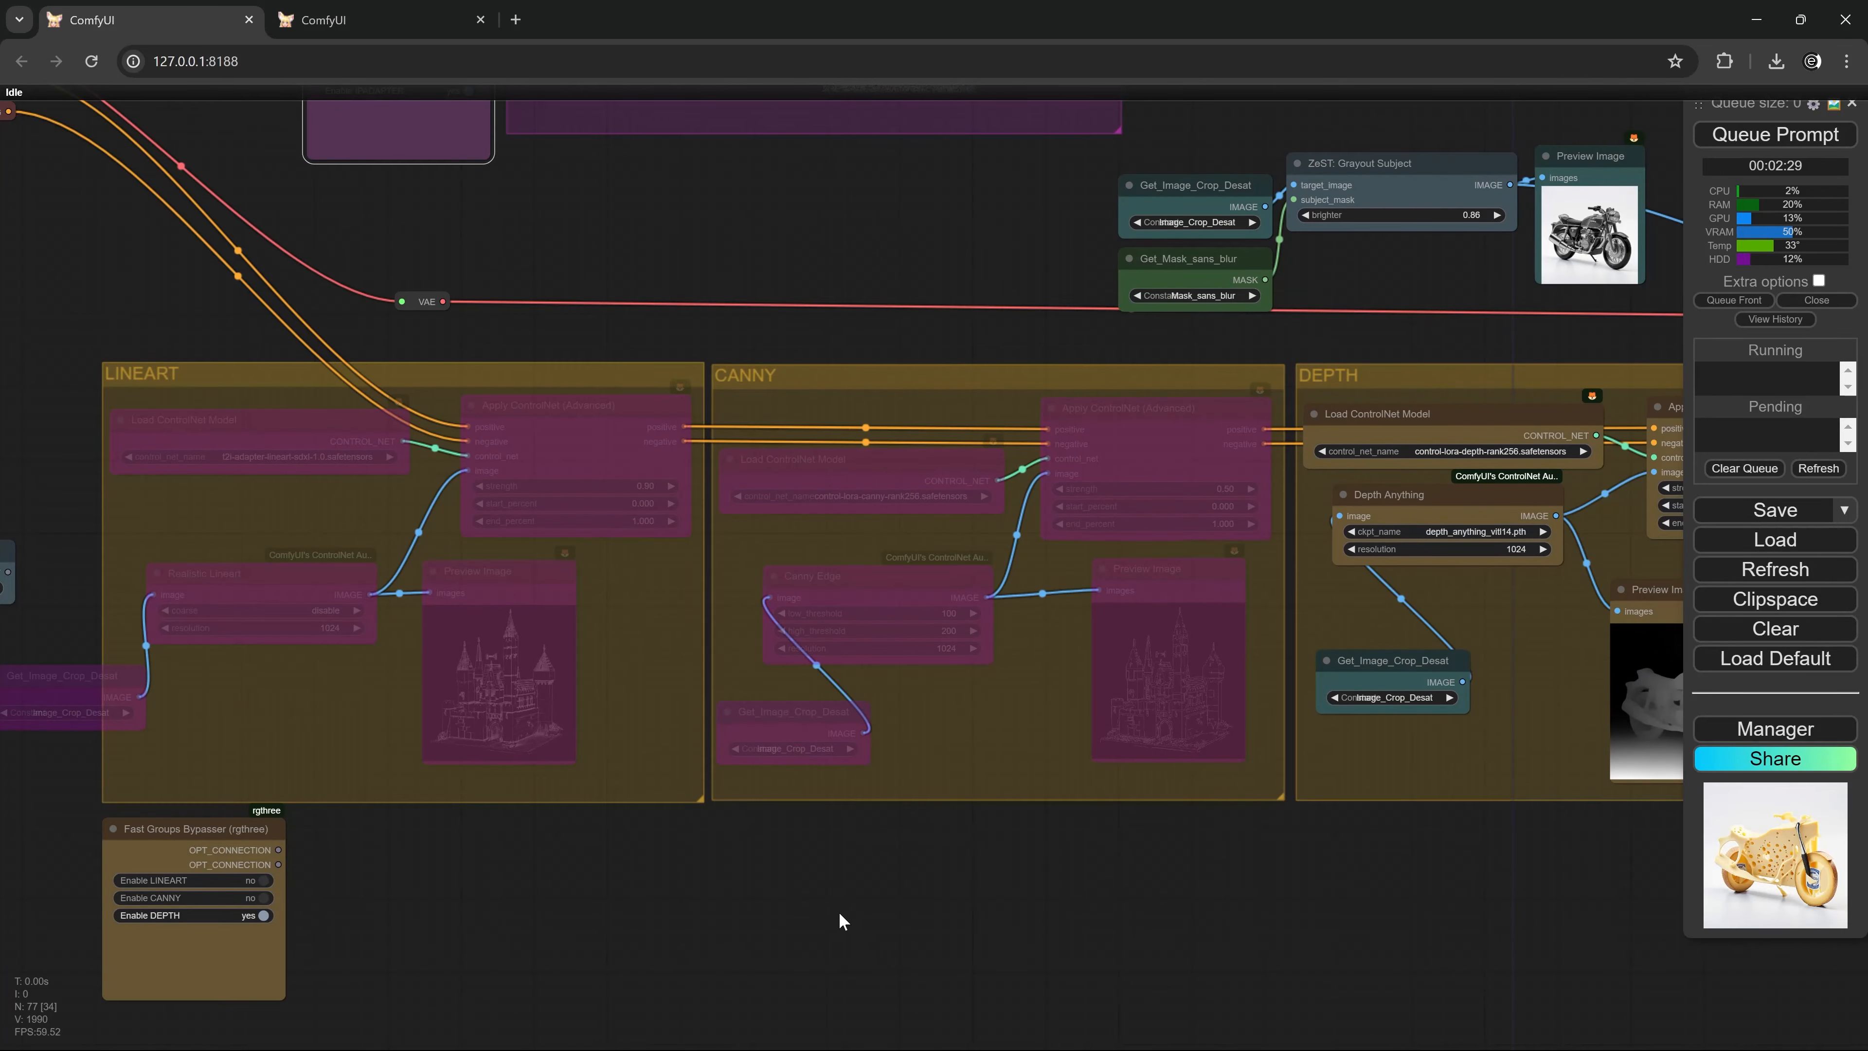
drag(836, 910, 989, 859)
scroll(349, 379, up, 3)
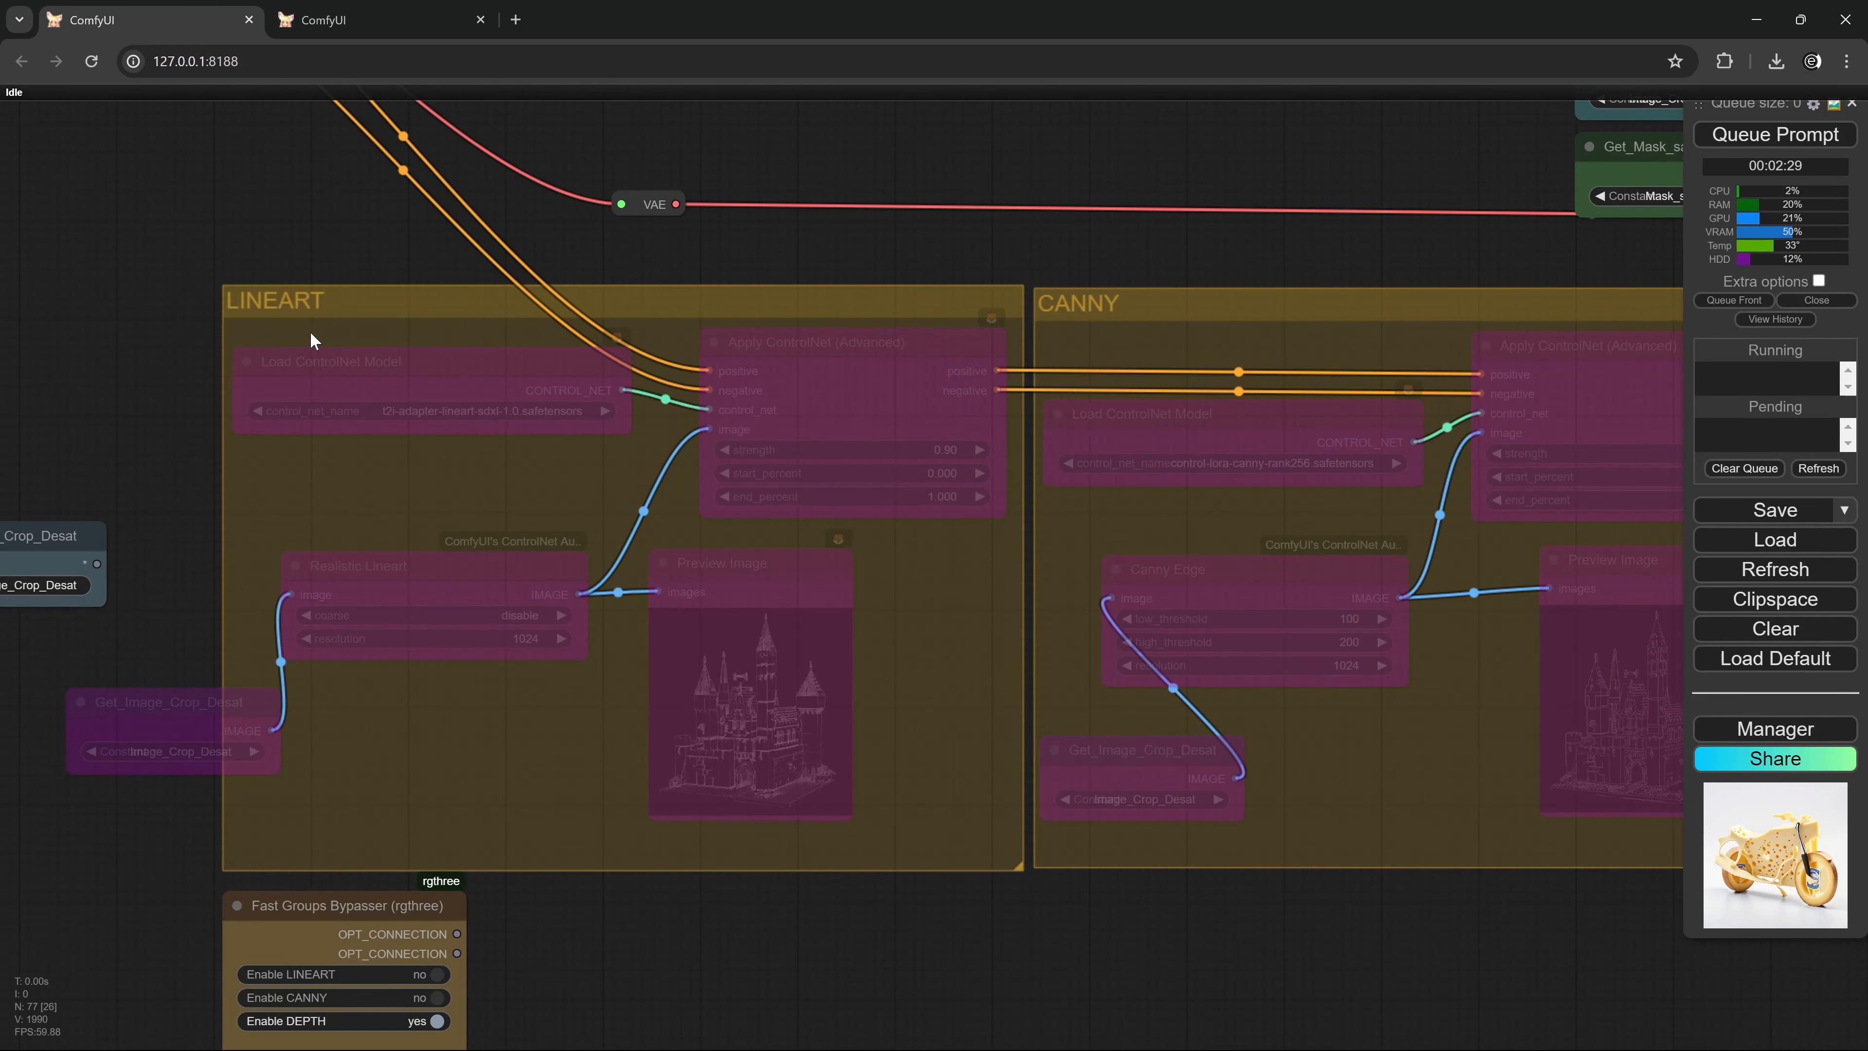
drag(1395, 984, 1077, 925)
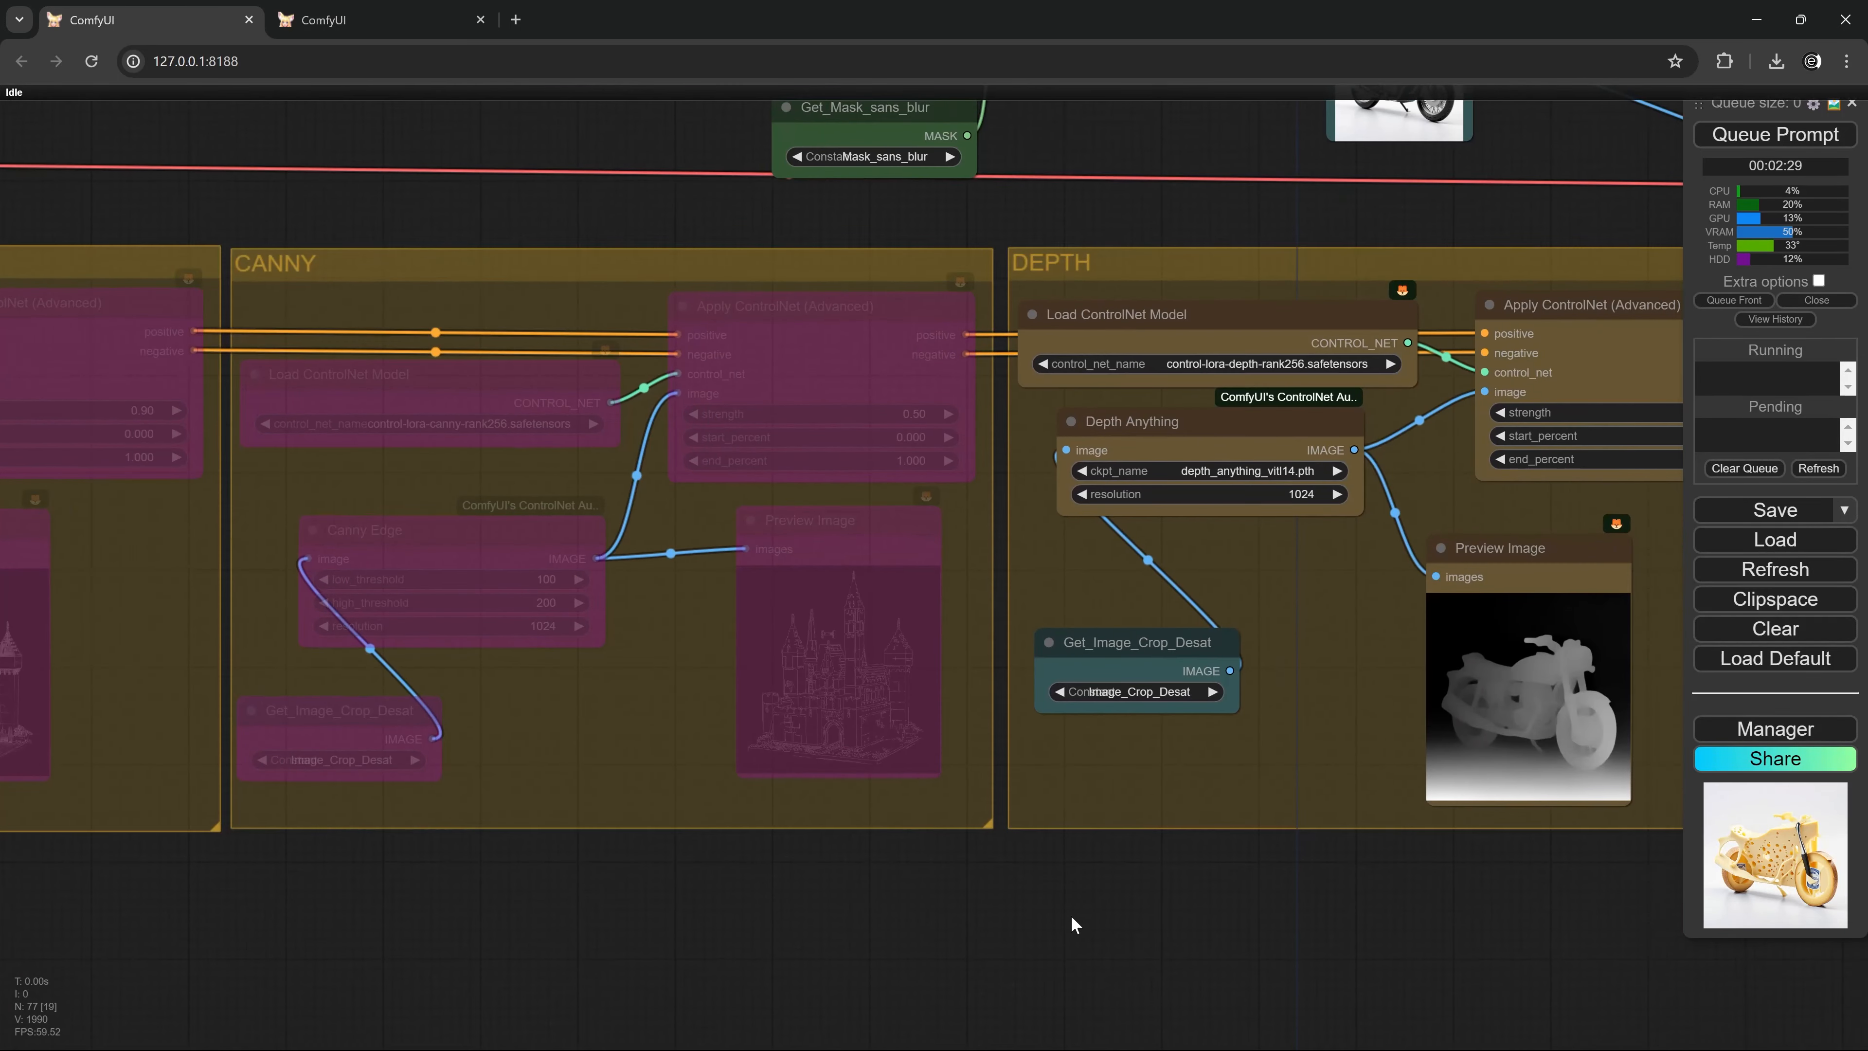
scroll(969, 924, down, 3)
drag(785, 922, 1107, 907)
scroll(791, 471, up, 3)
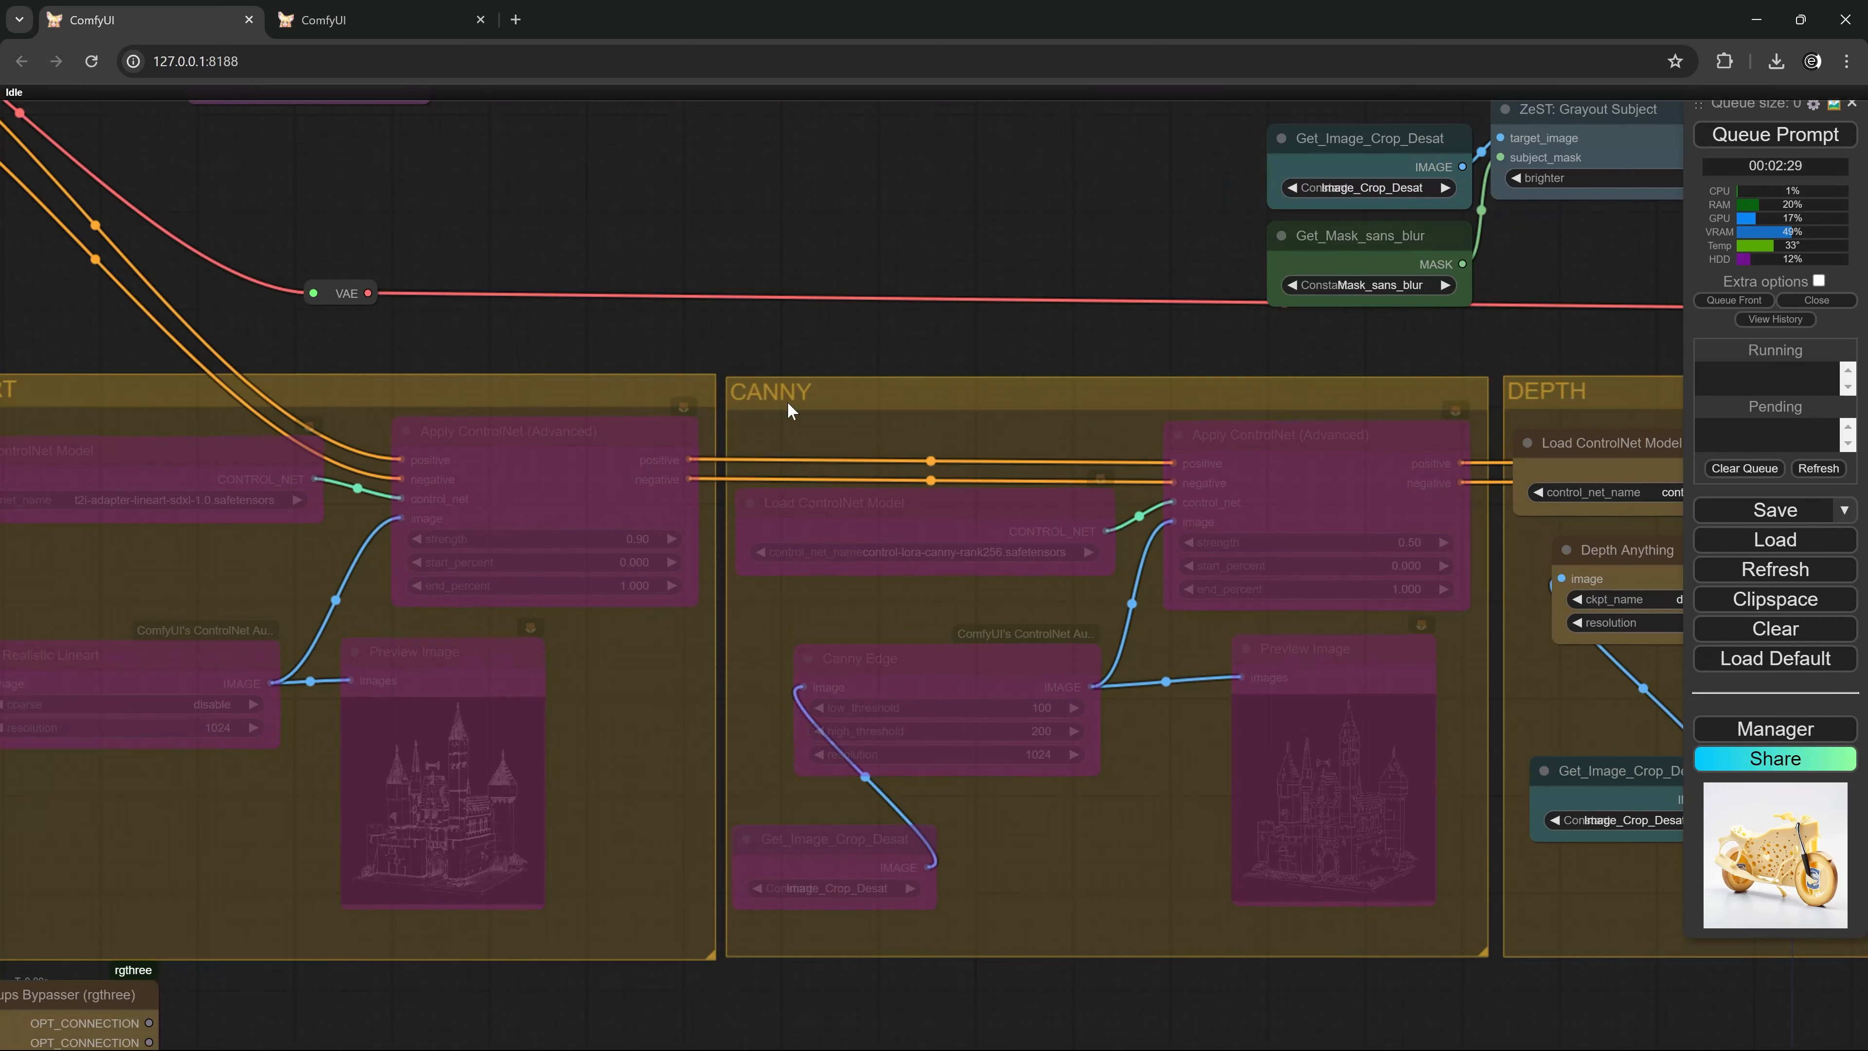
drag(152, 421, 542, 397)
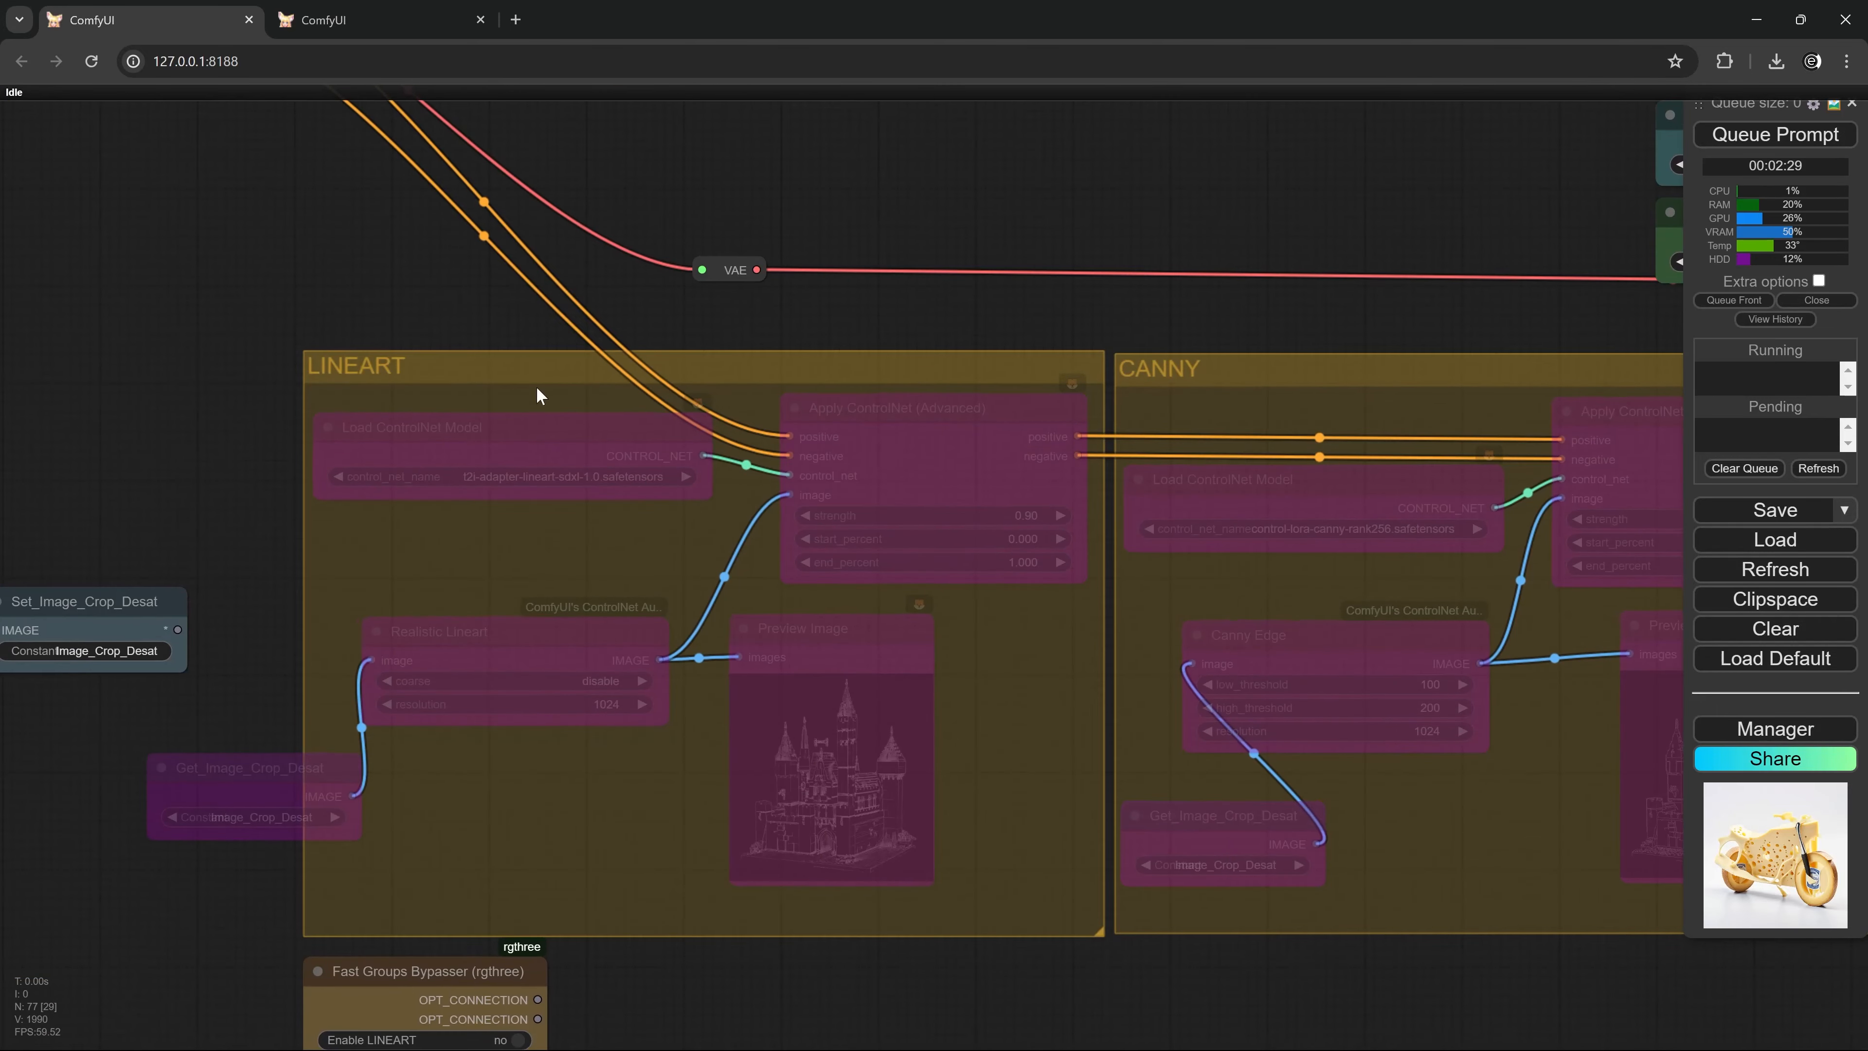
drag(811, 1002, 824, 853)
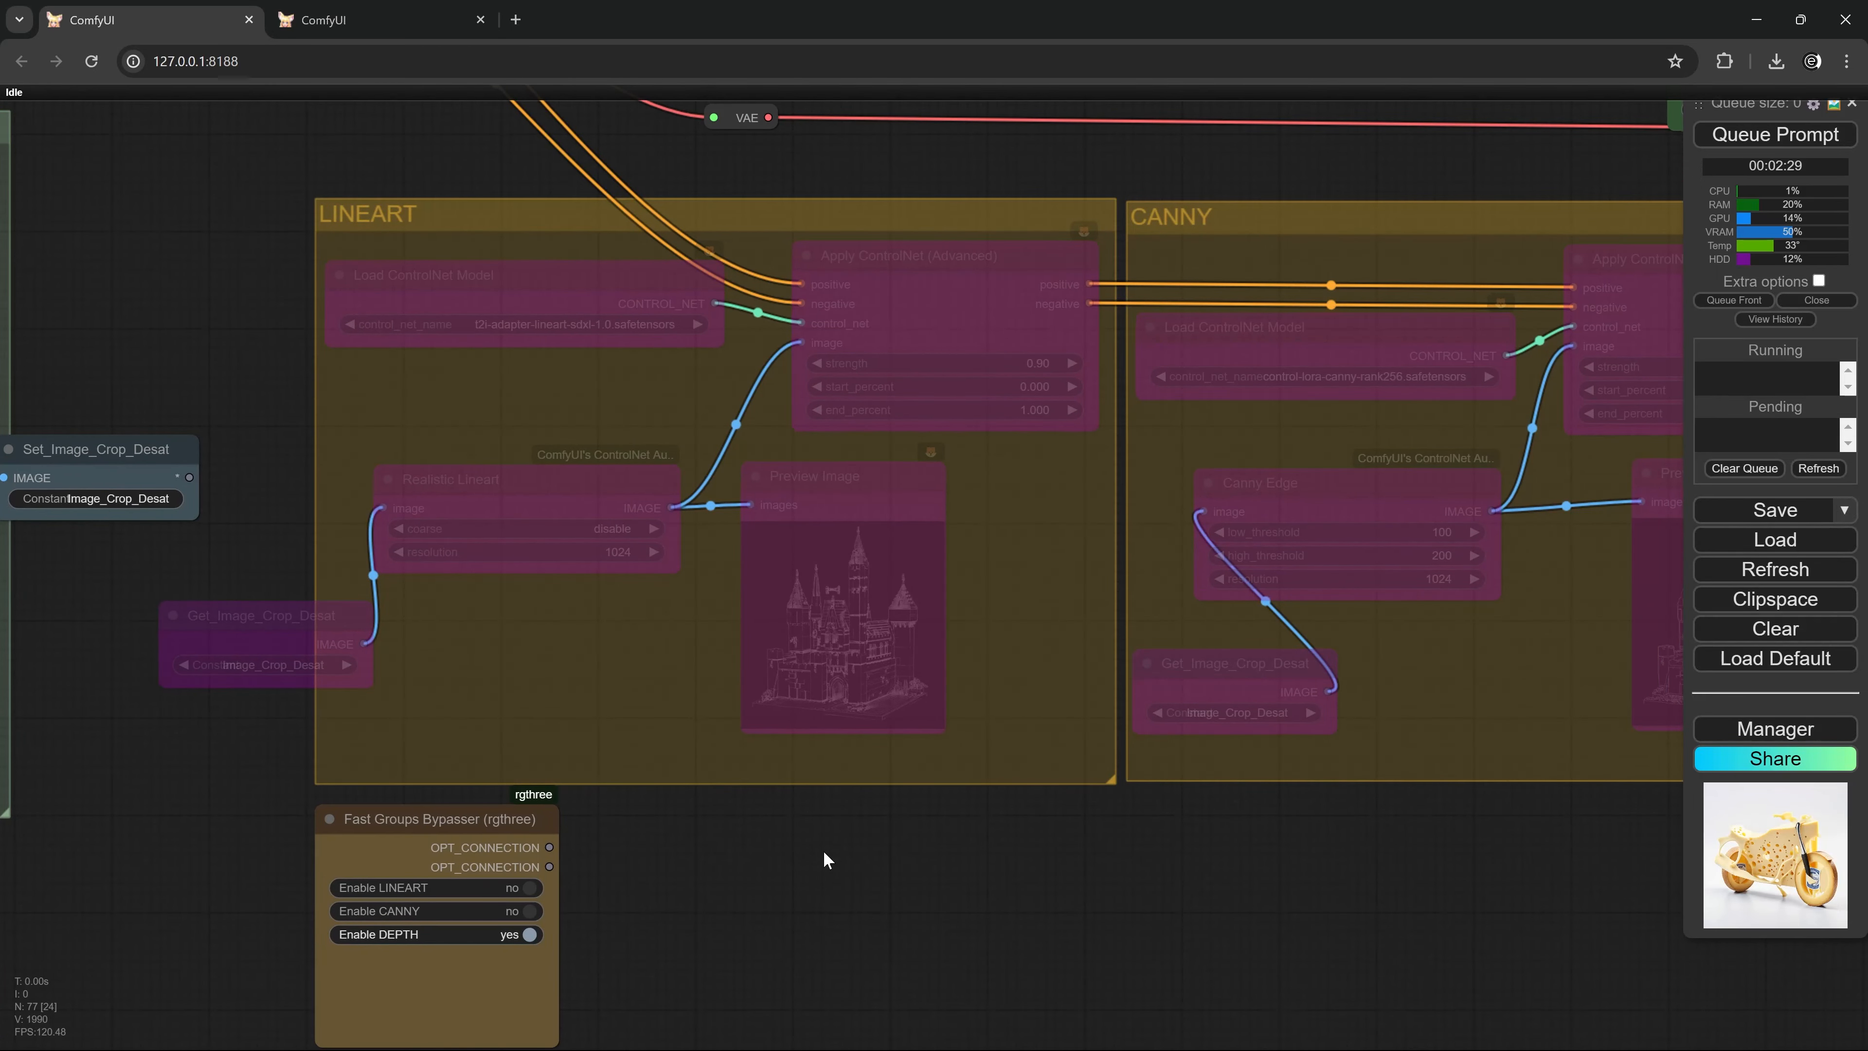
Enable and disable the LINEART group, and do the same with the CANNY group, in the ControlNet Fast Groups Bypasser.
drag(616, 837, 657, 782)
scroll(749, 740, down, 1)
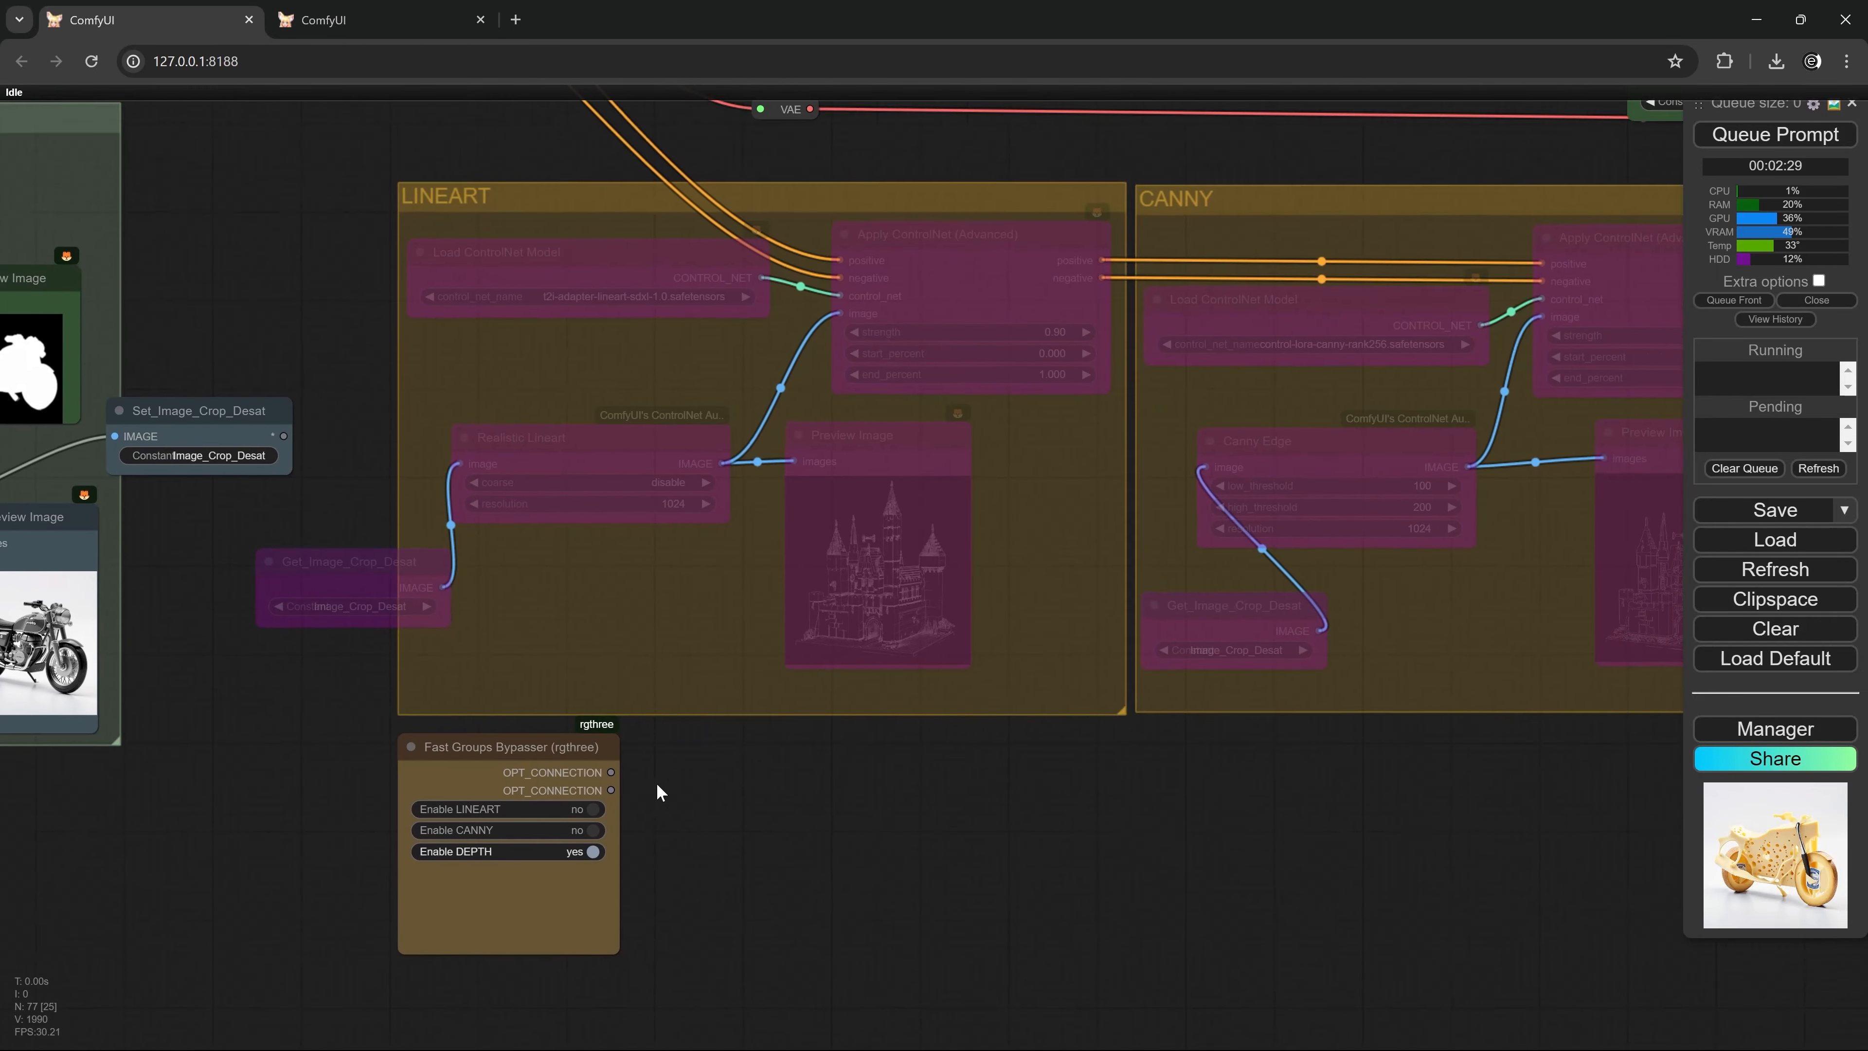
click(593, 809)
click(593, 809)
click(593, 830)
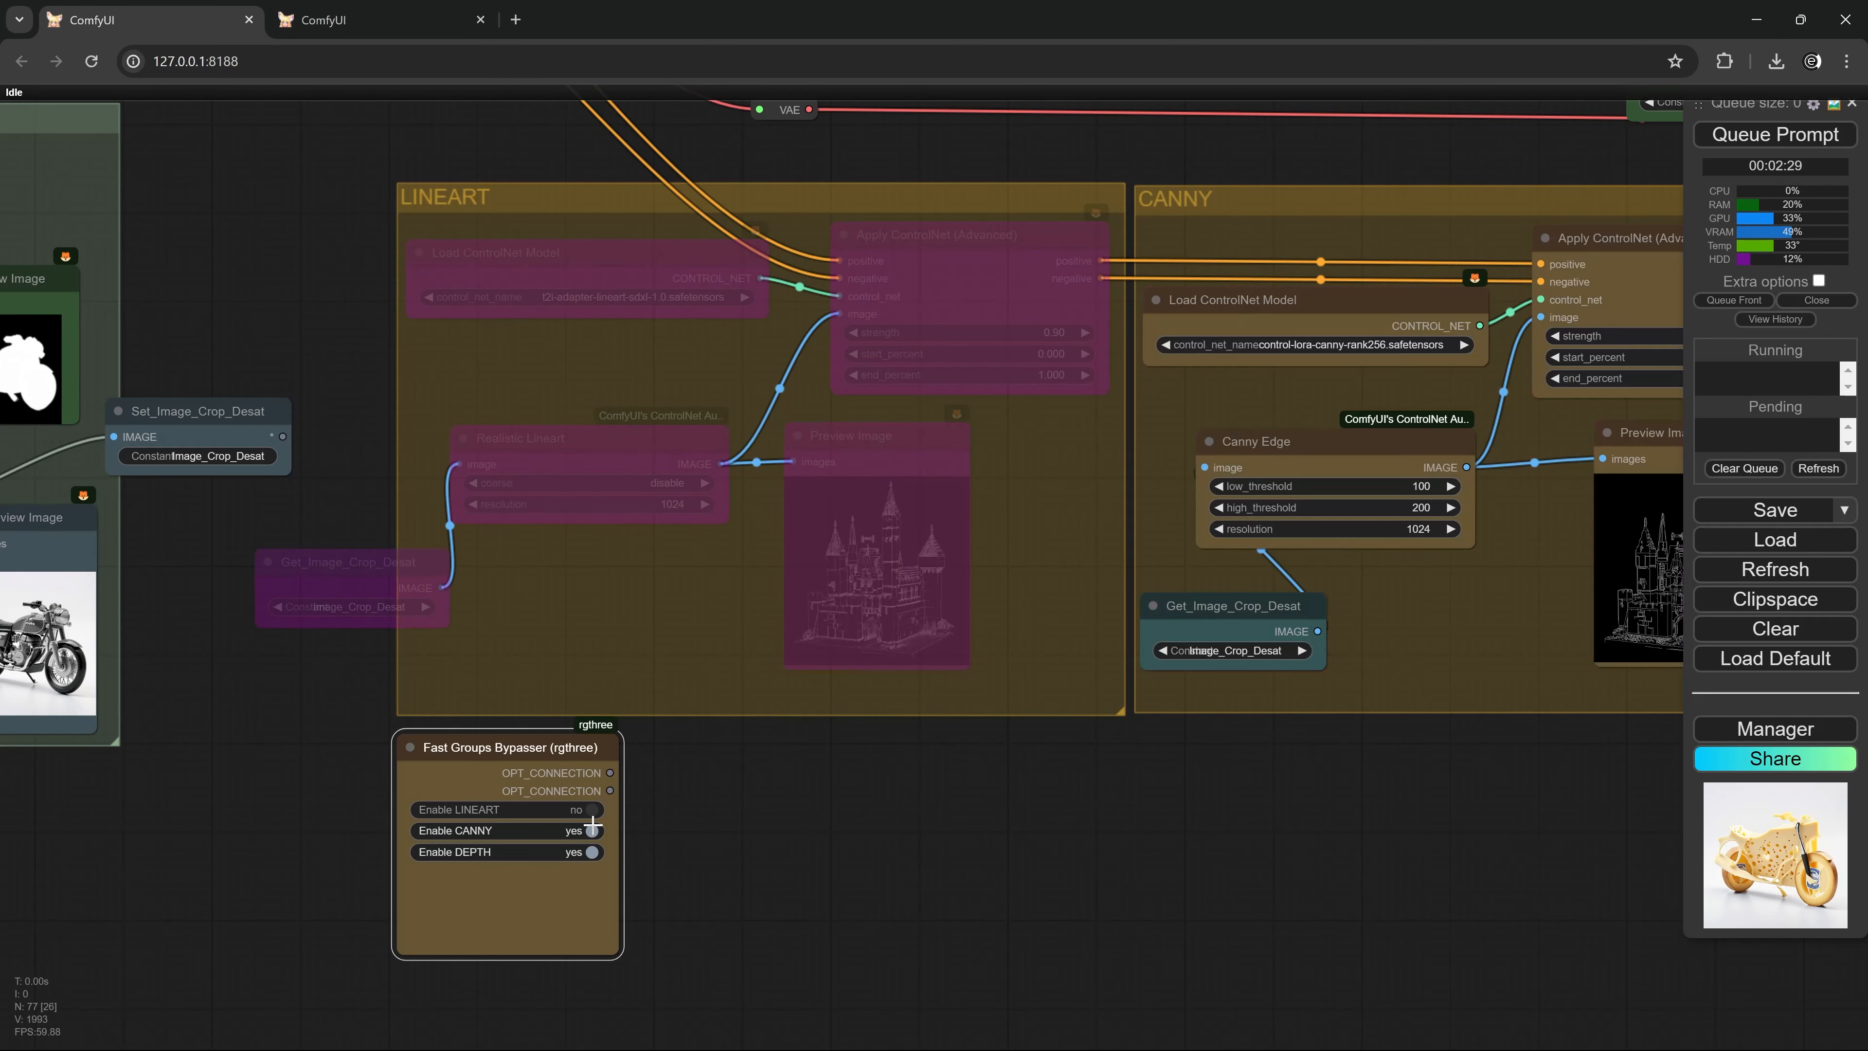
click(593, 830)
drag(557, 754, 564, 758)
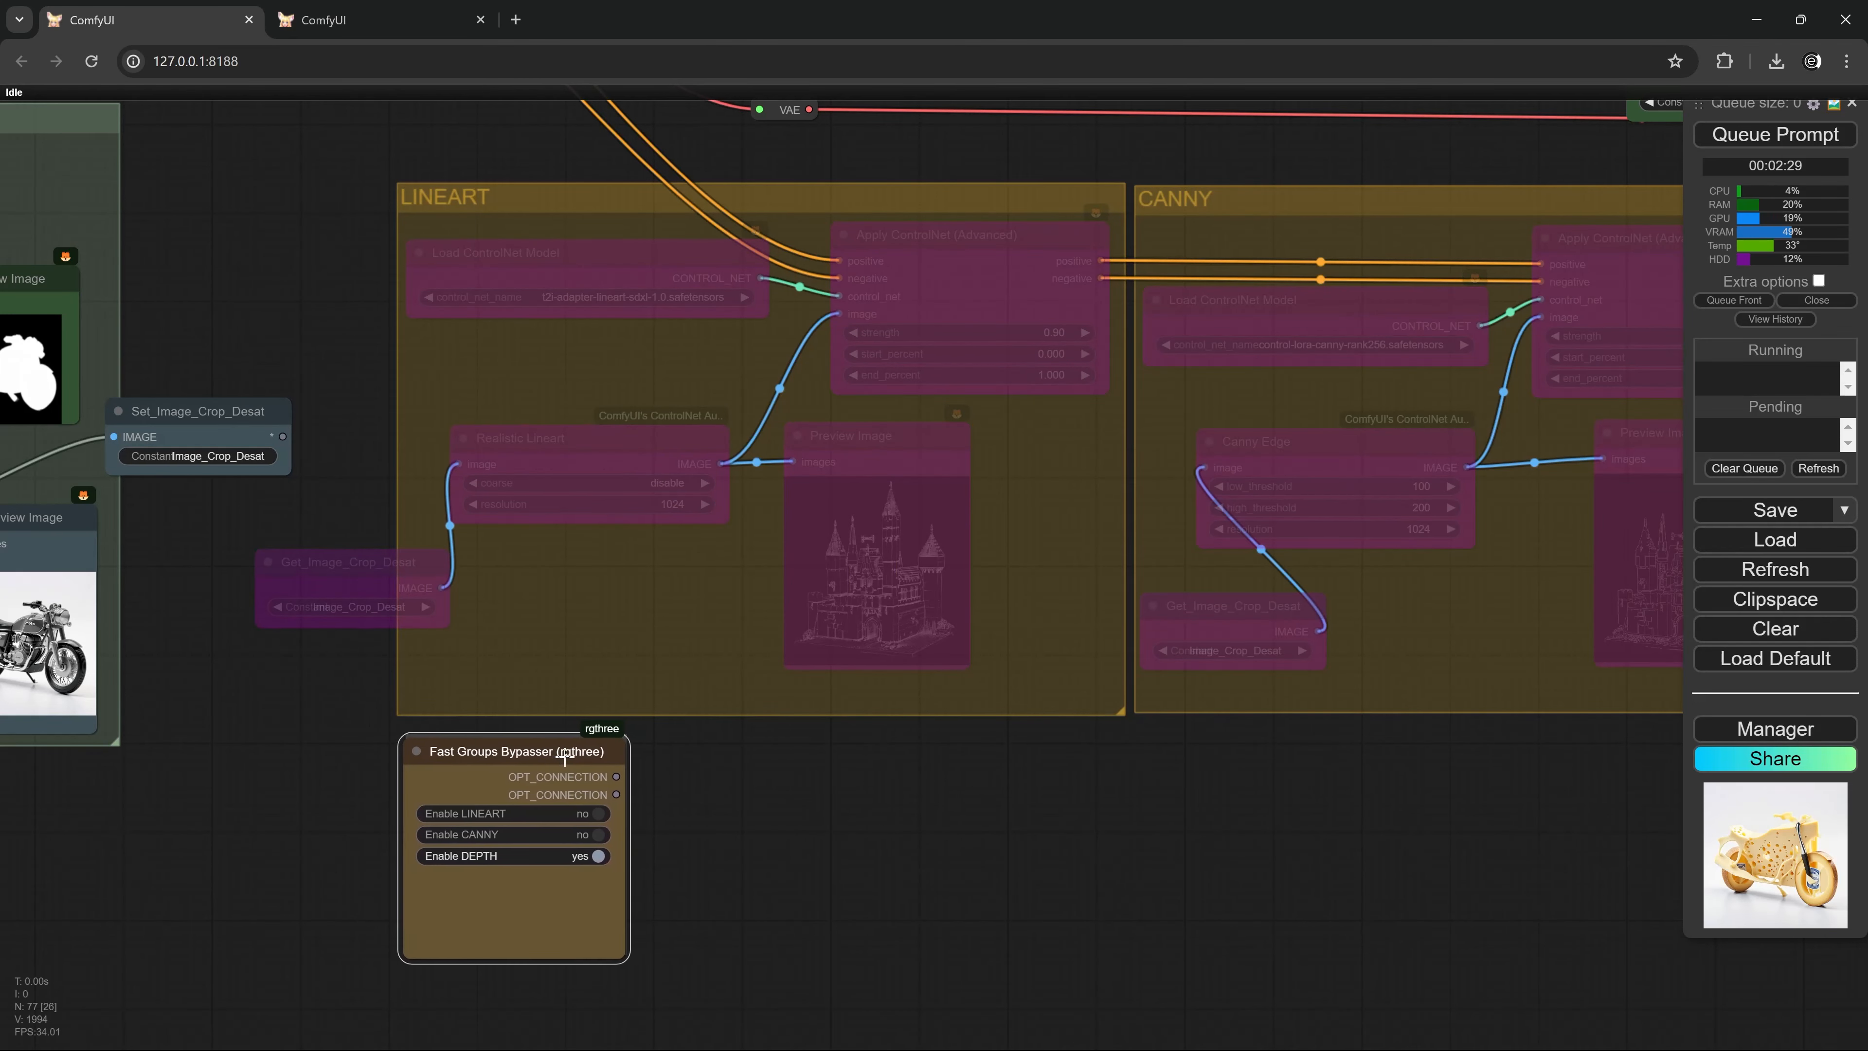
Examine the sampling section after the DEPTH group, including the InpaintModelConditioning and KSampler settings.
scroll(928, 830, down, 4)
scroll(928, 831, right, 4)
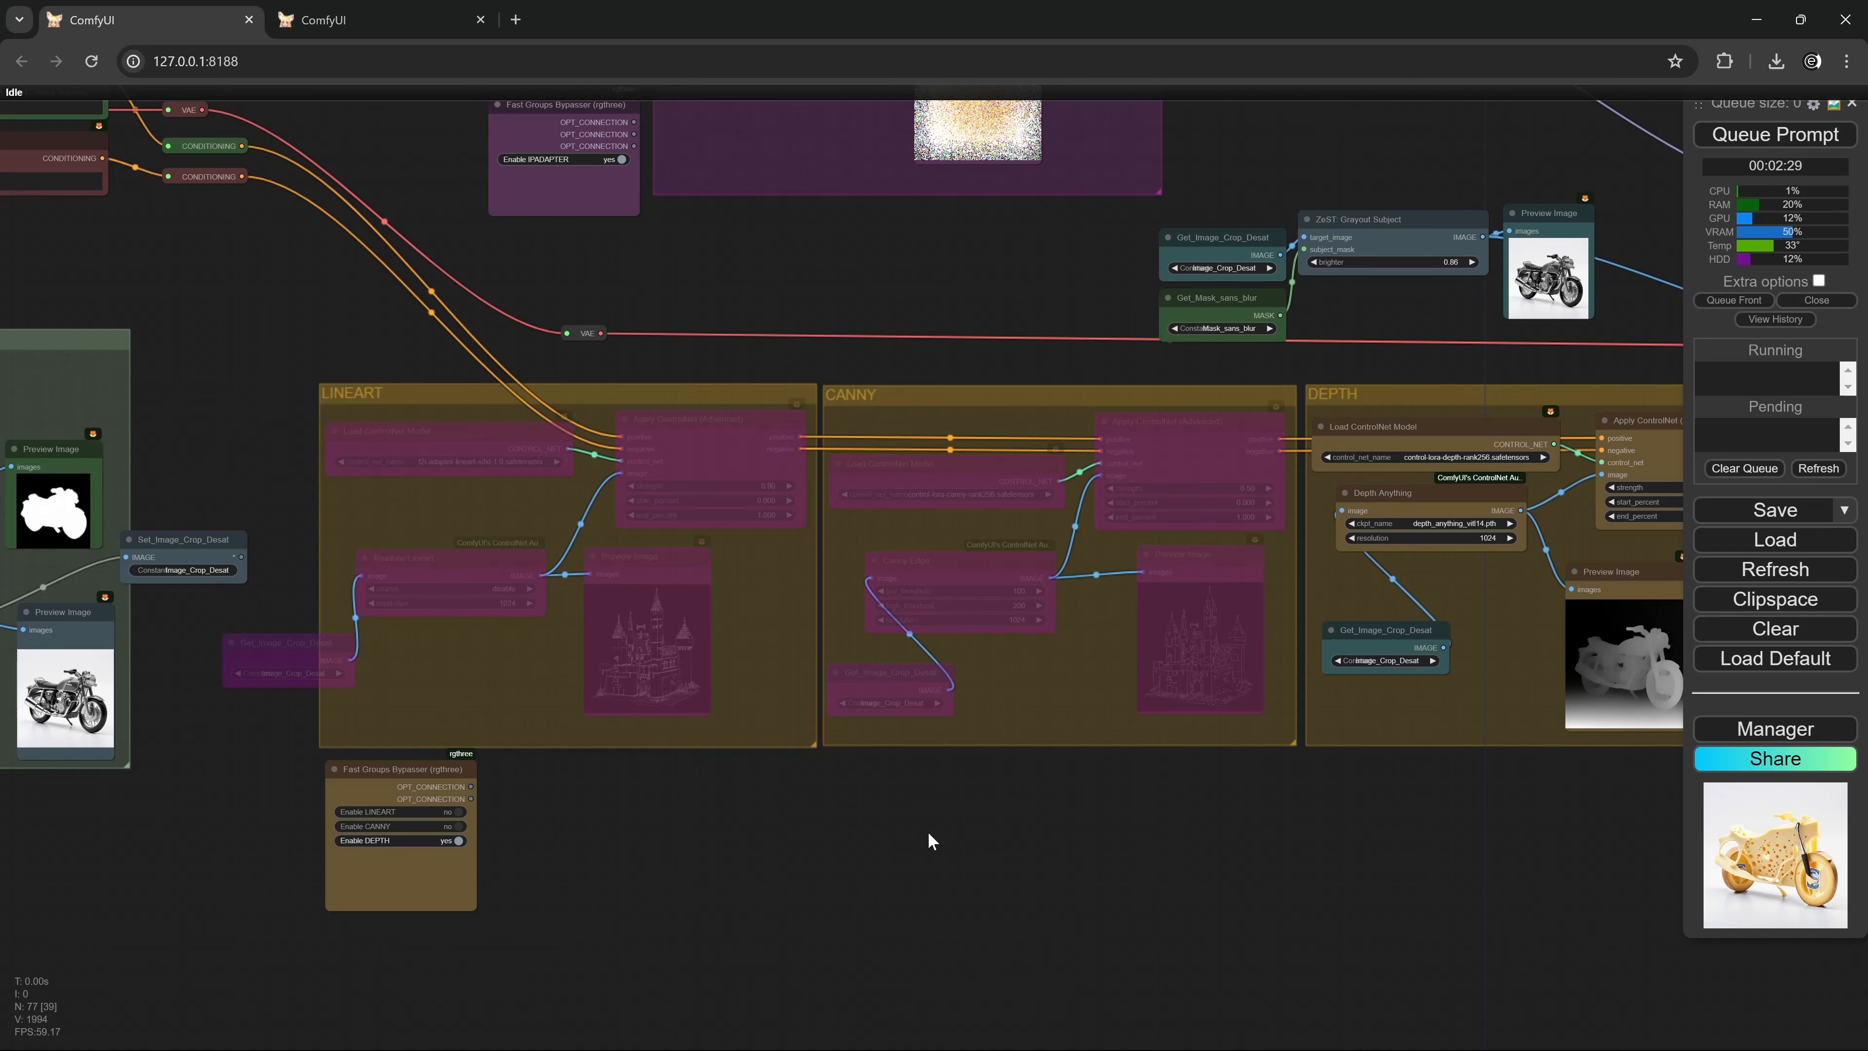
scroll(889, 846, right, 8)
scroll(849, 858, right, 8)
scroll(1110, 654, up, 5)
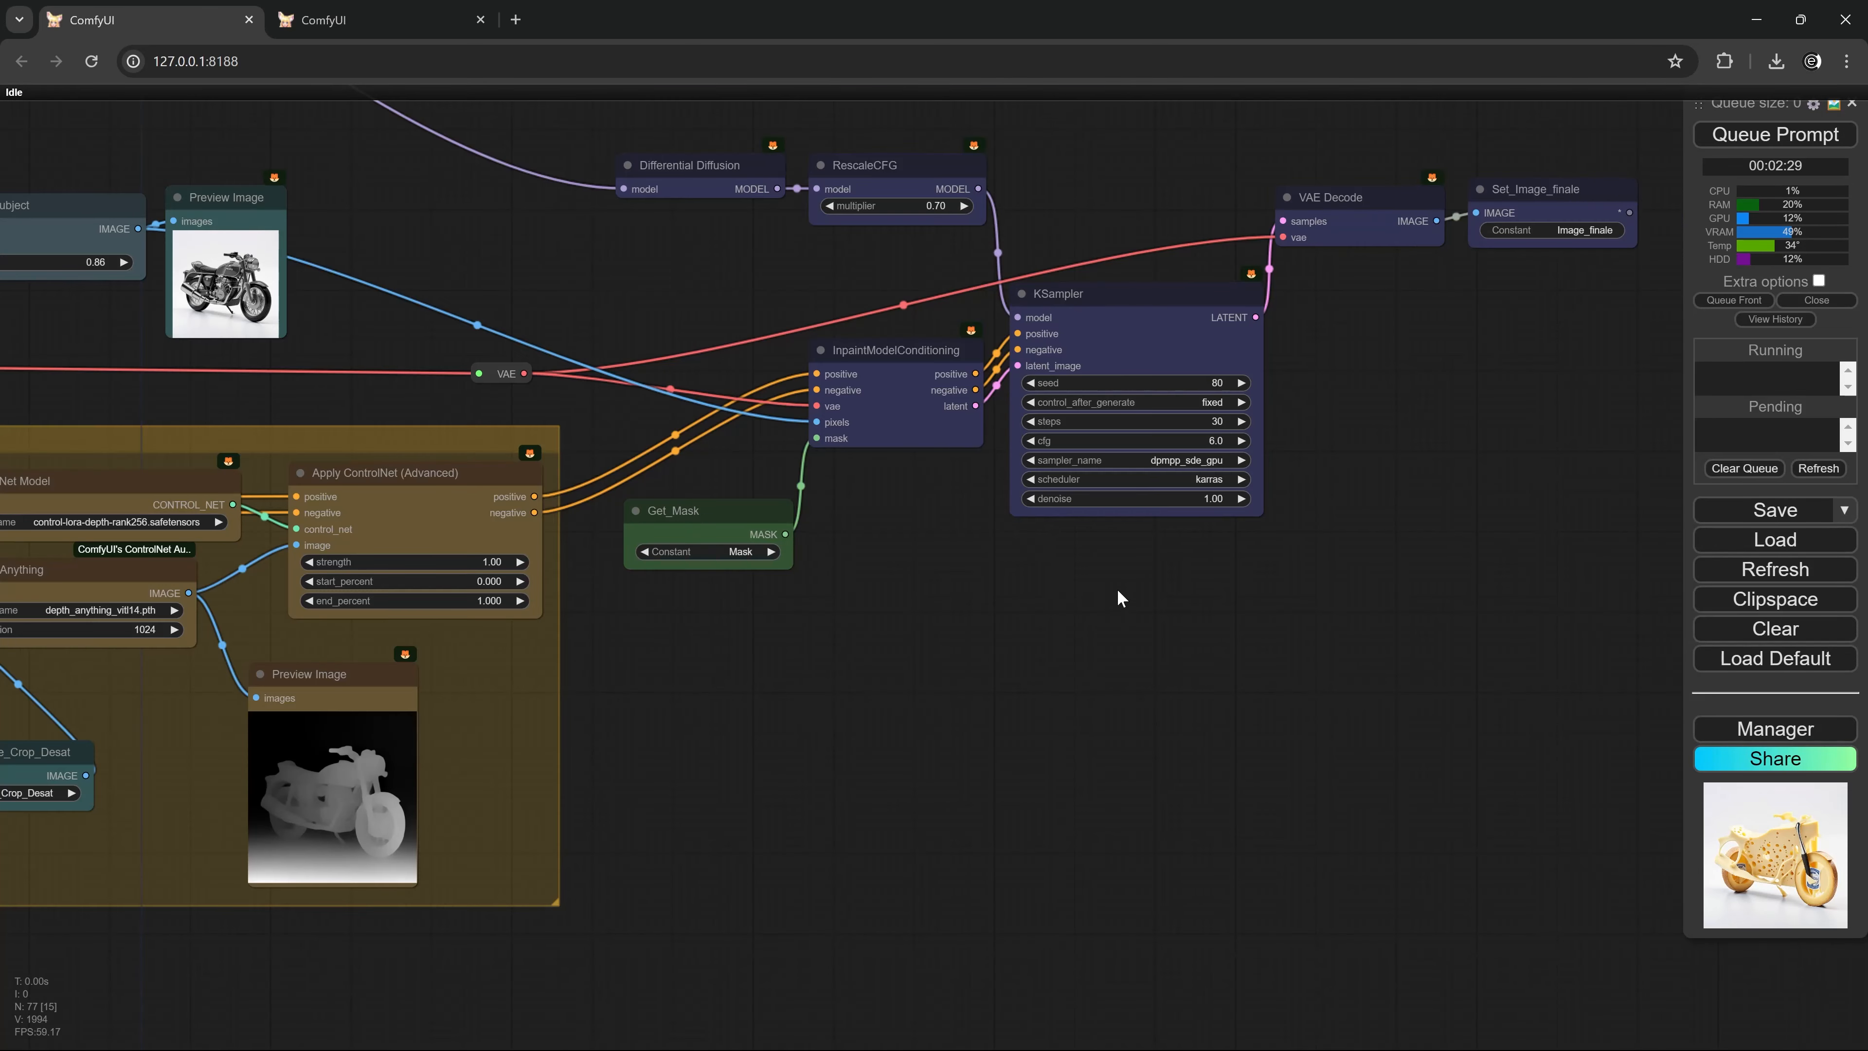
scroll(1147, 686, up, 4)
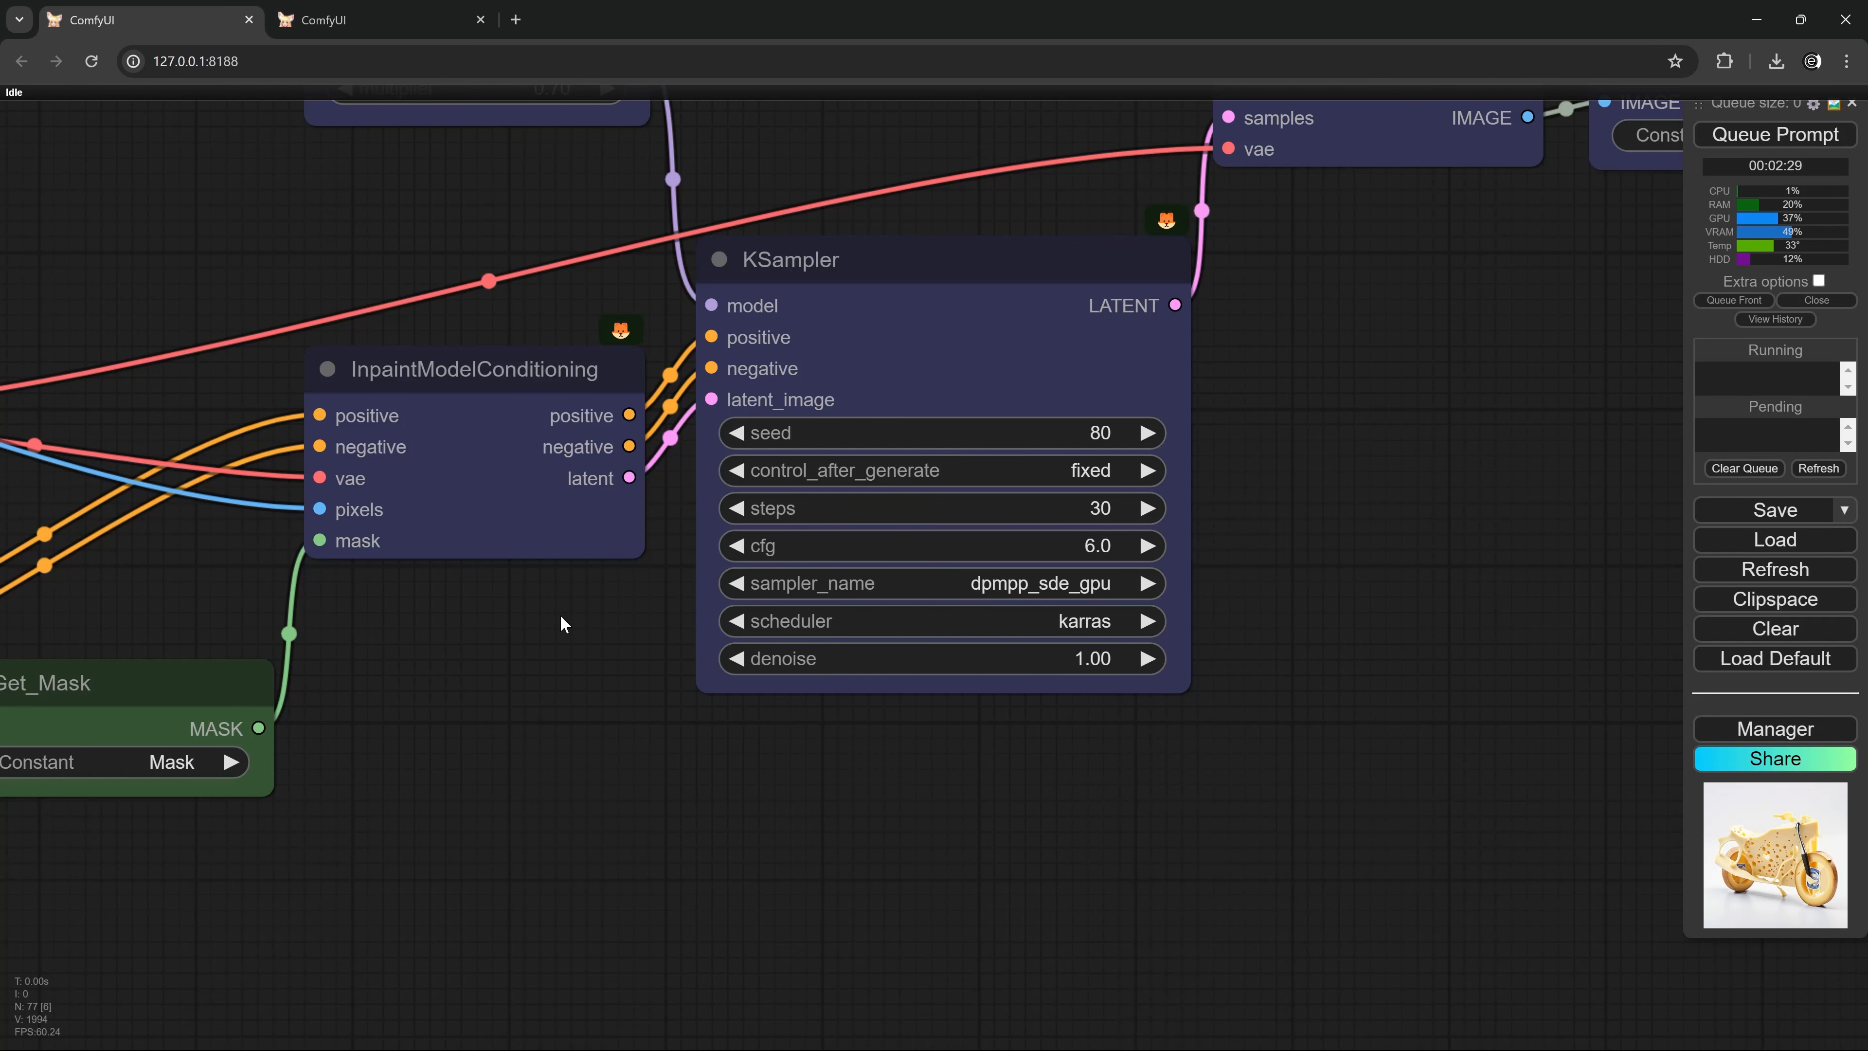
Bypass the RescaleCFG node in front of the KSampler and reactivate it.
scroll(560, 624, up, 10)
mouse_move(650, 583)
mouse_down()
mouse_move(668, 563)
mouse_move(677, 577)
mouse_up()
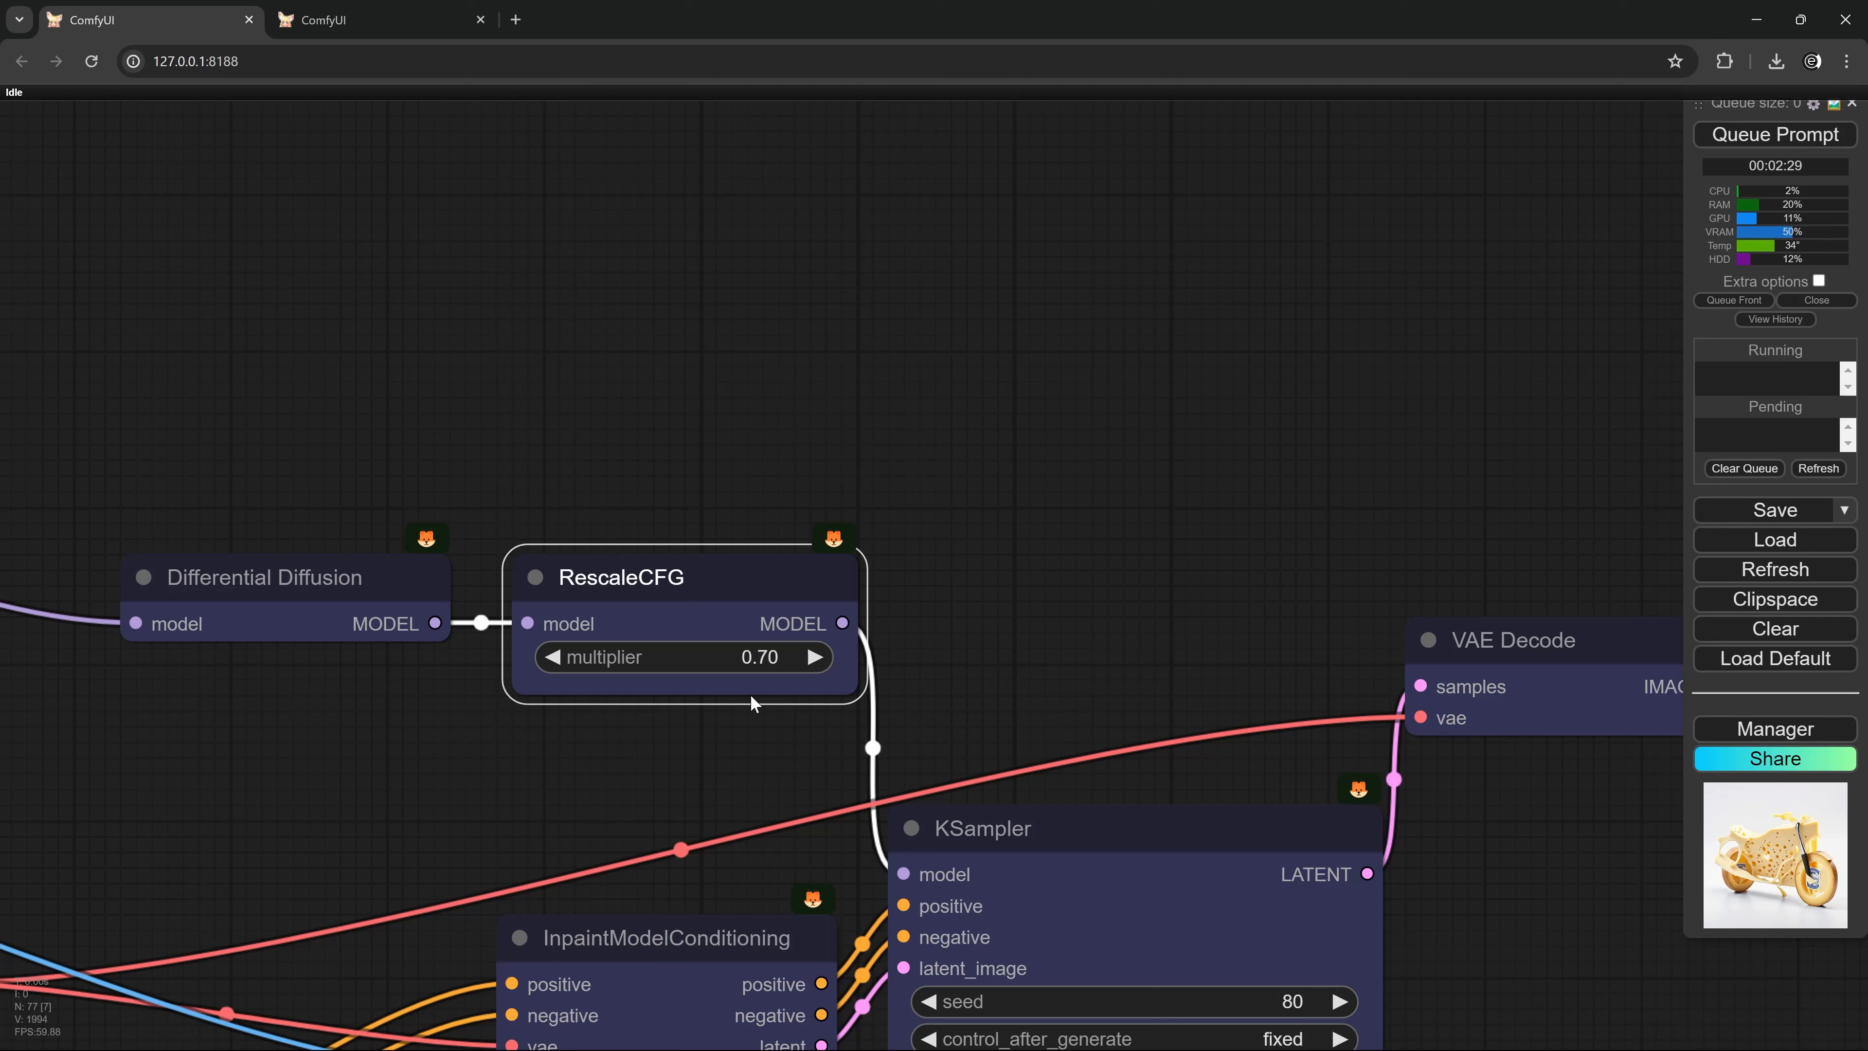
key(ctrl+b)
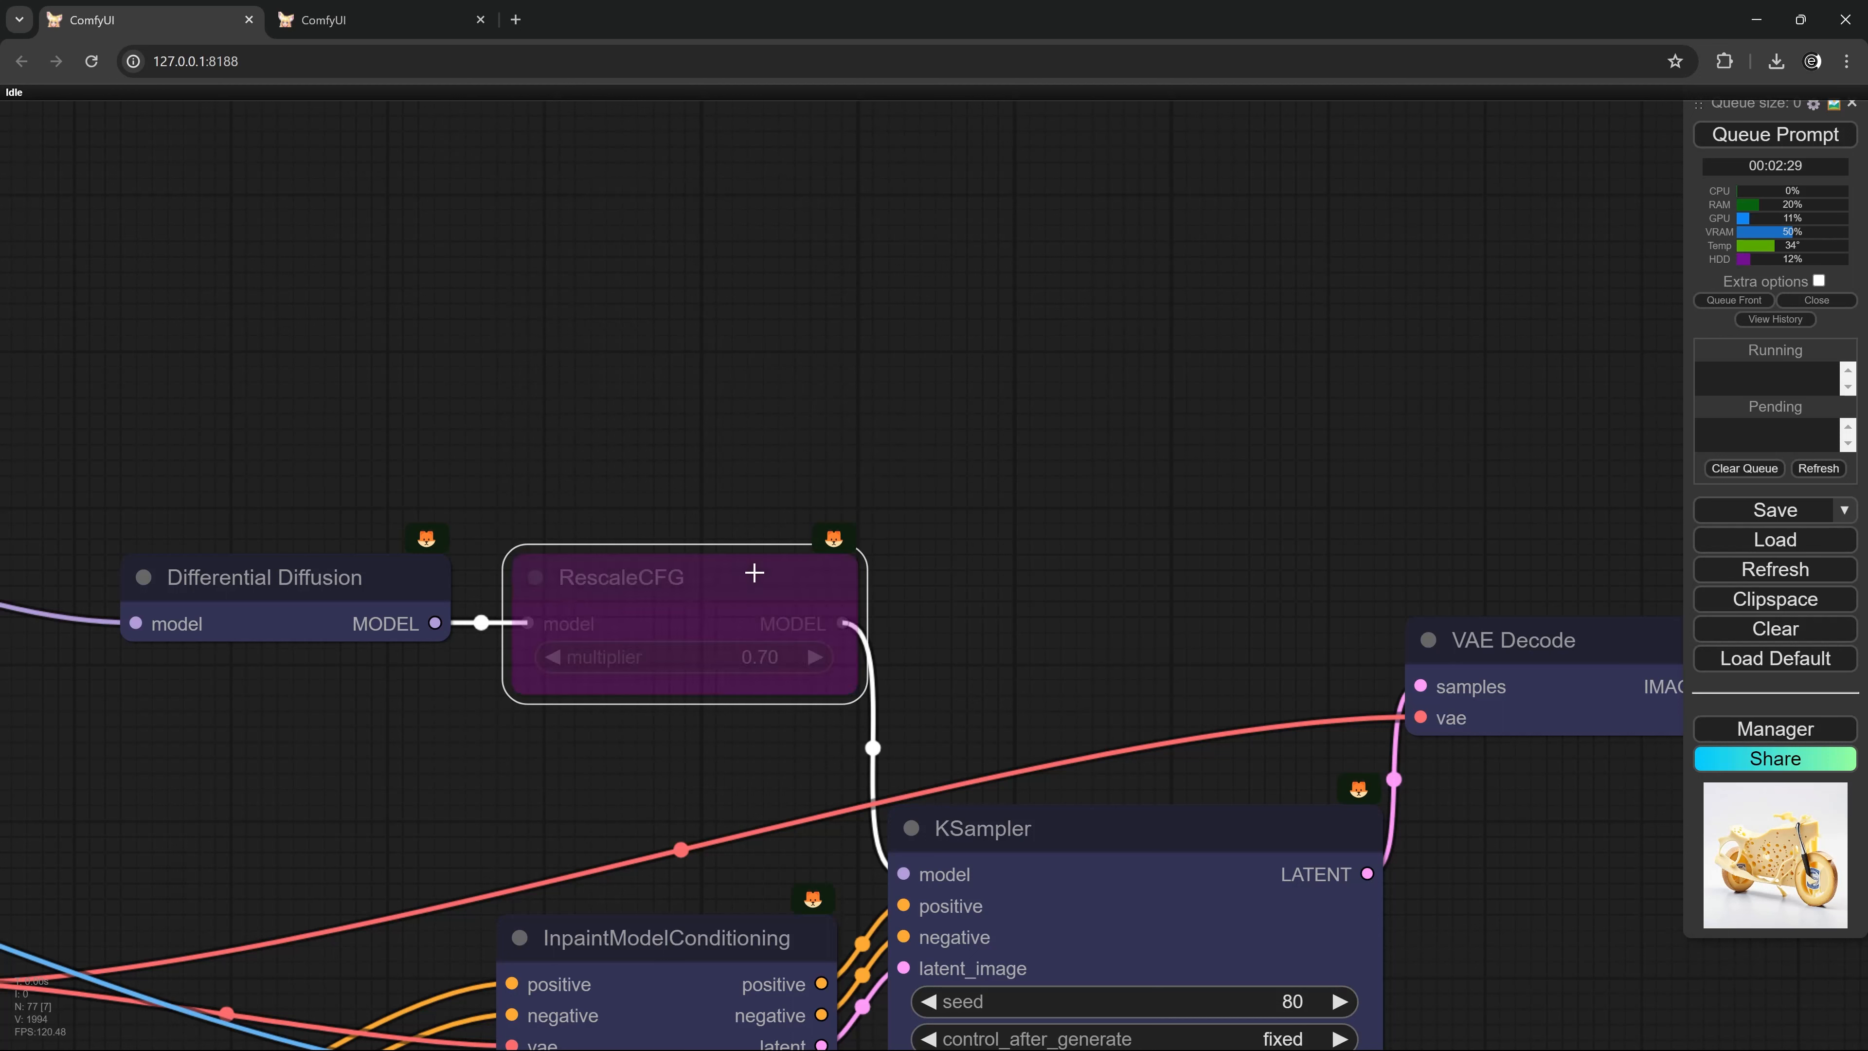
key(ctrl+b)
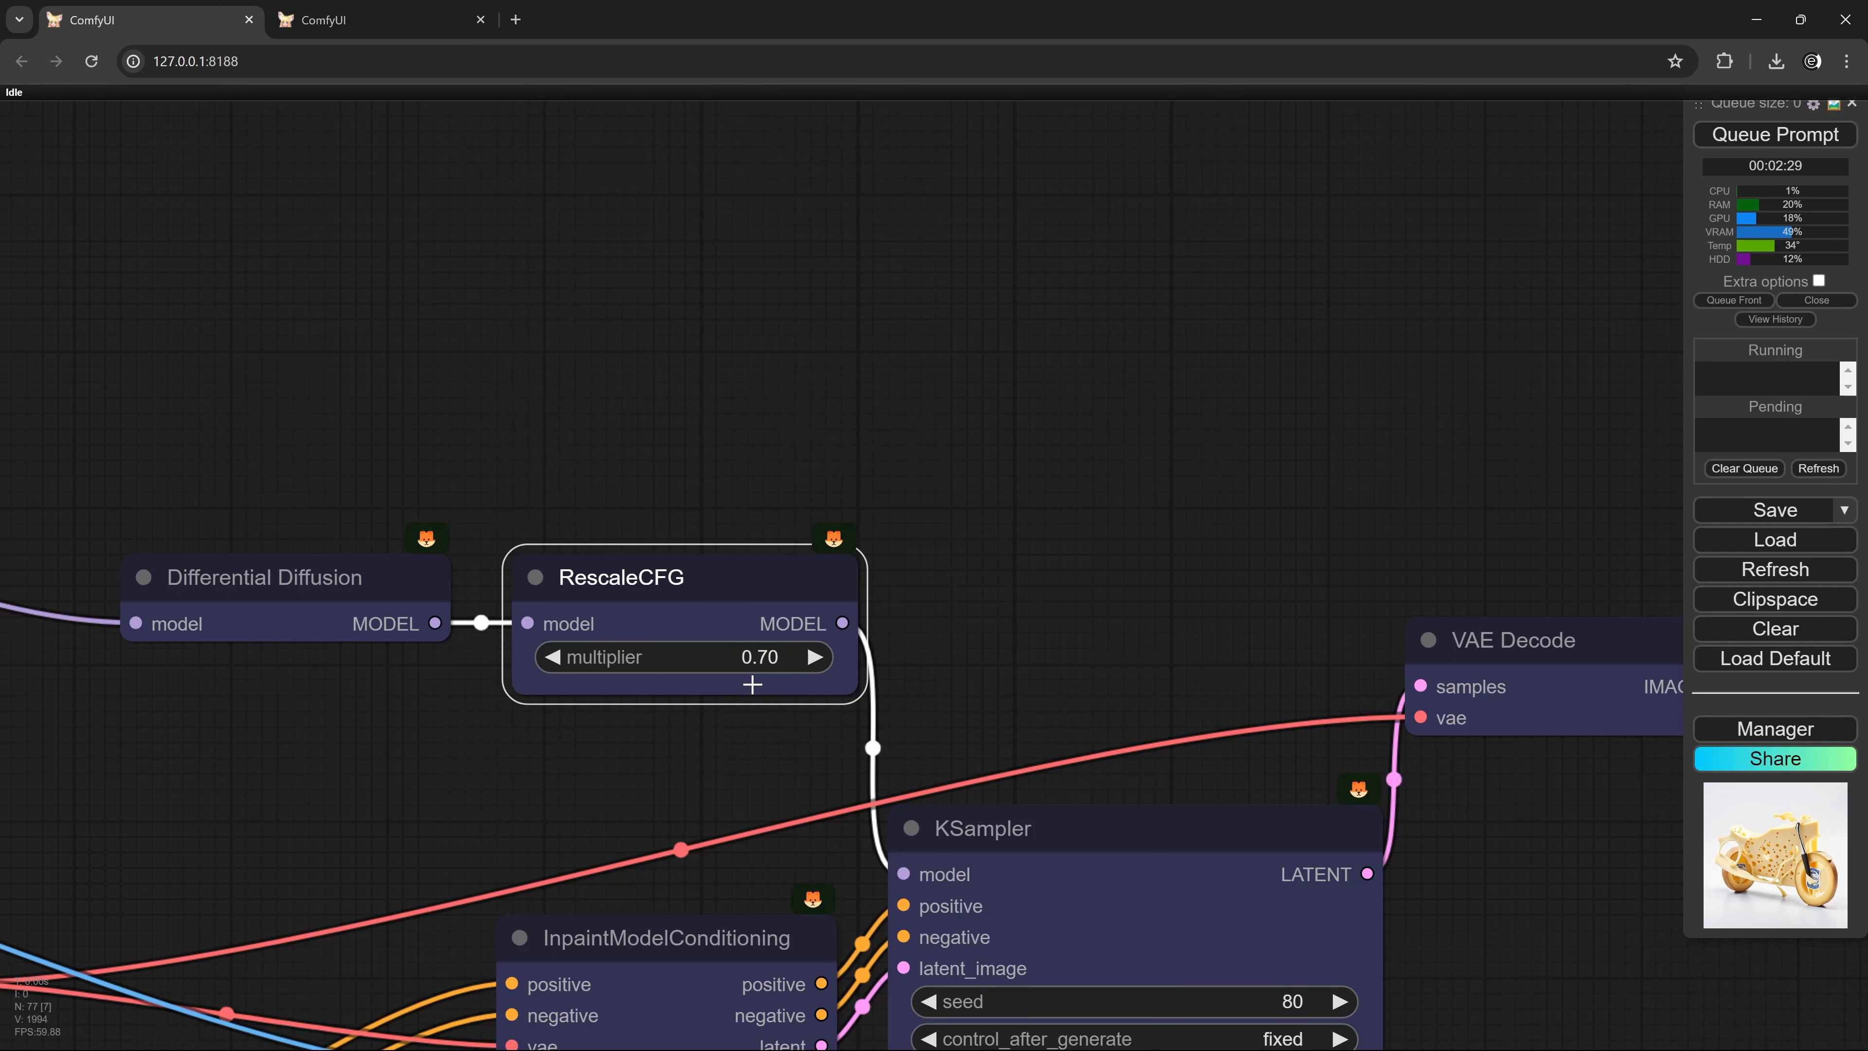
Examine the Differential Diffusion node and its model connections to RescaleCFG and the KSampler.
drag(456, 738, 878, 727)
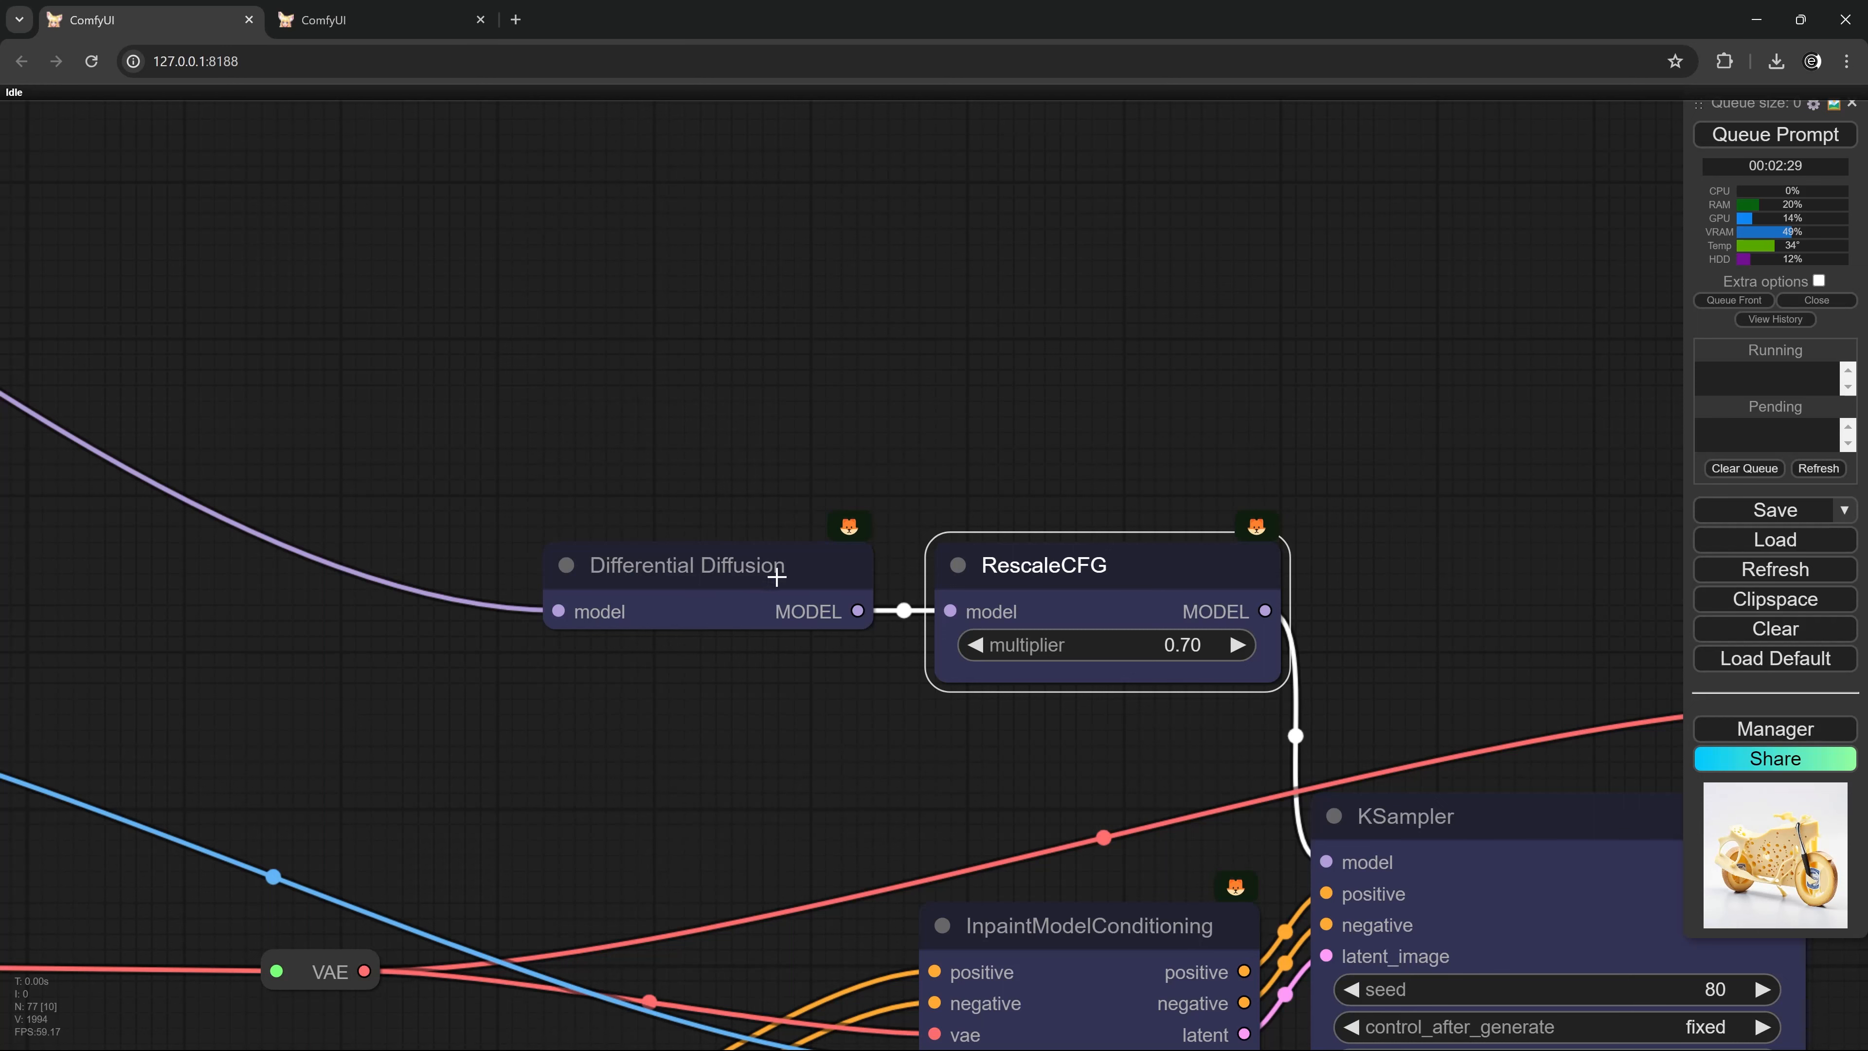
drag(777, 570, 780, 566)
scroll(748, 624, down, 3)
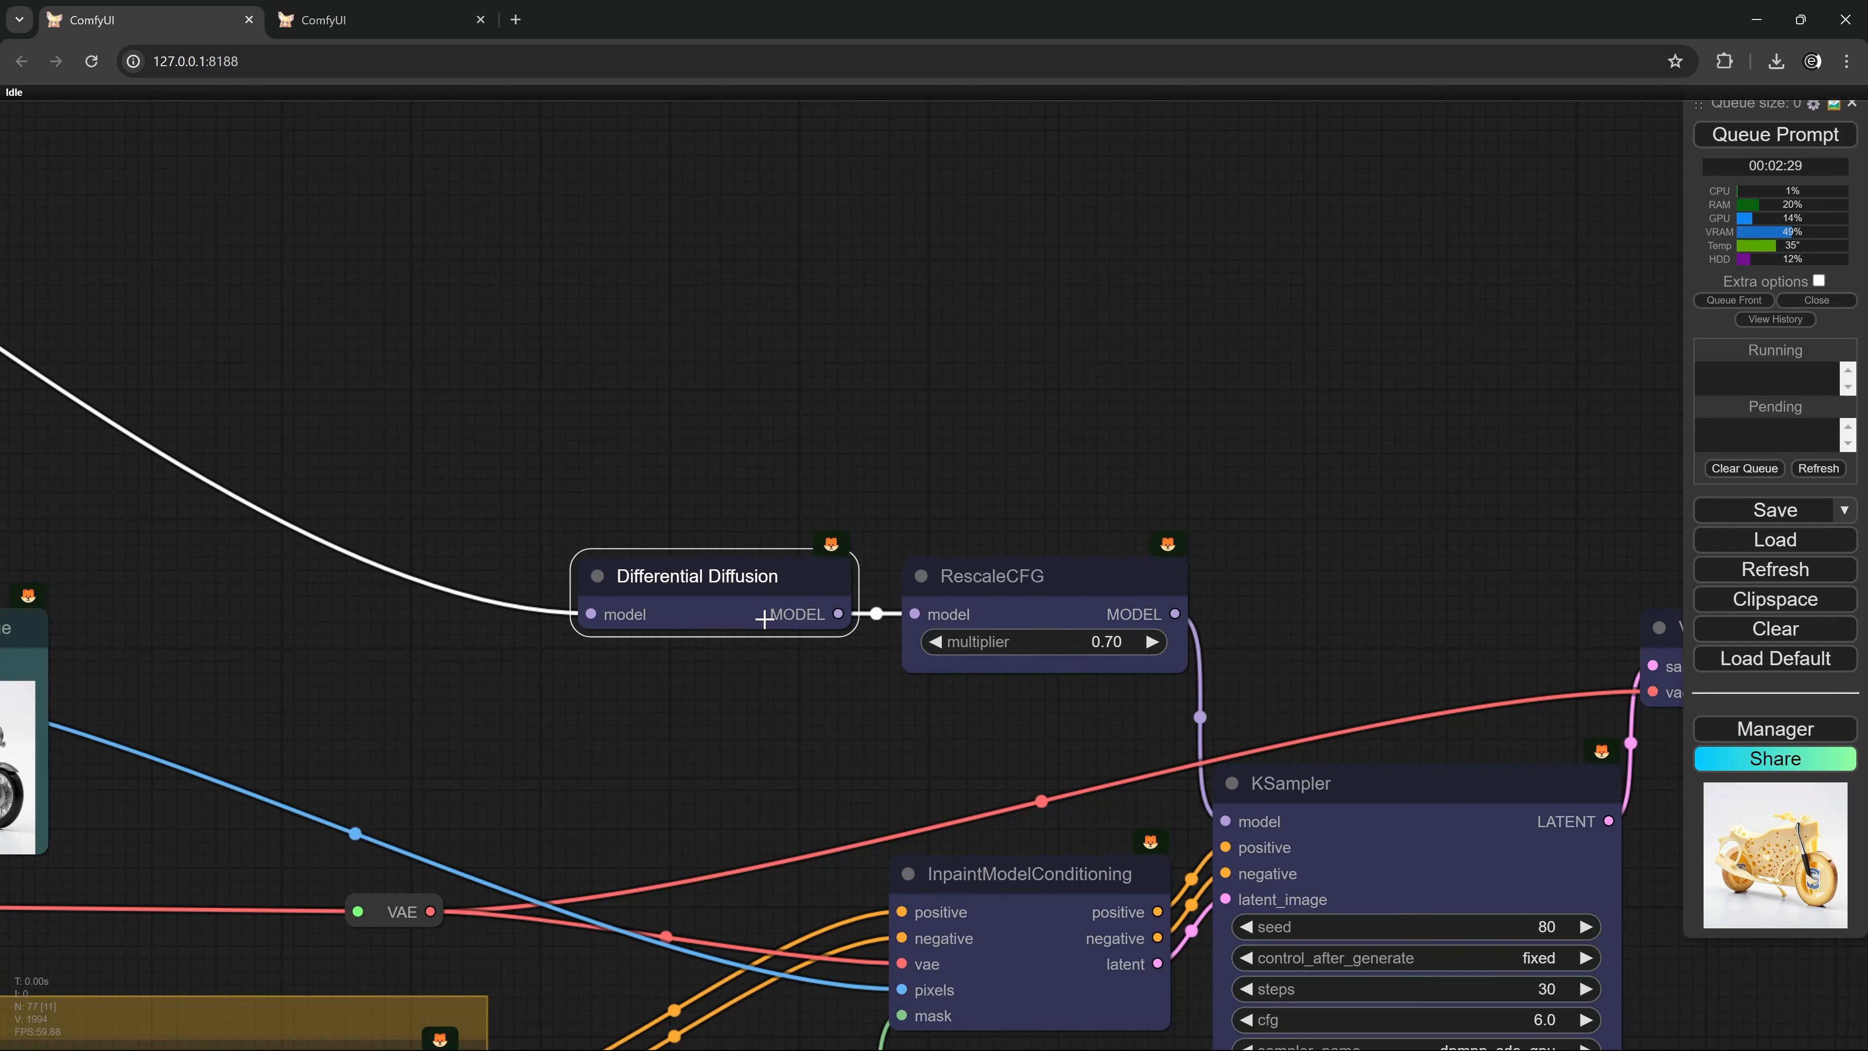
scroll(750, 623, down, 2)
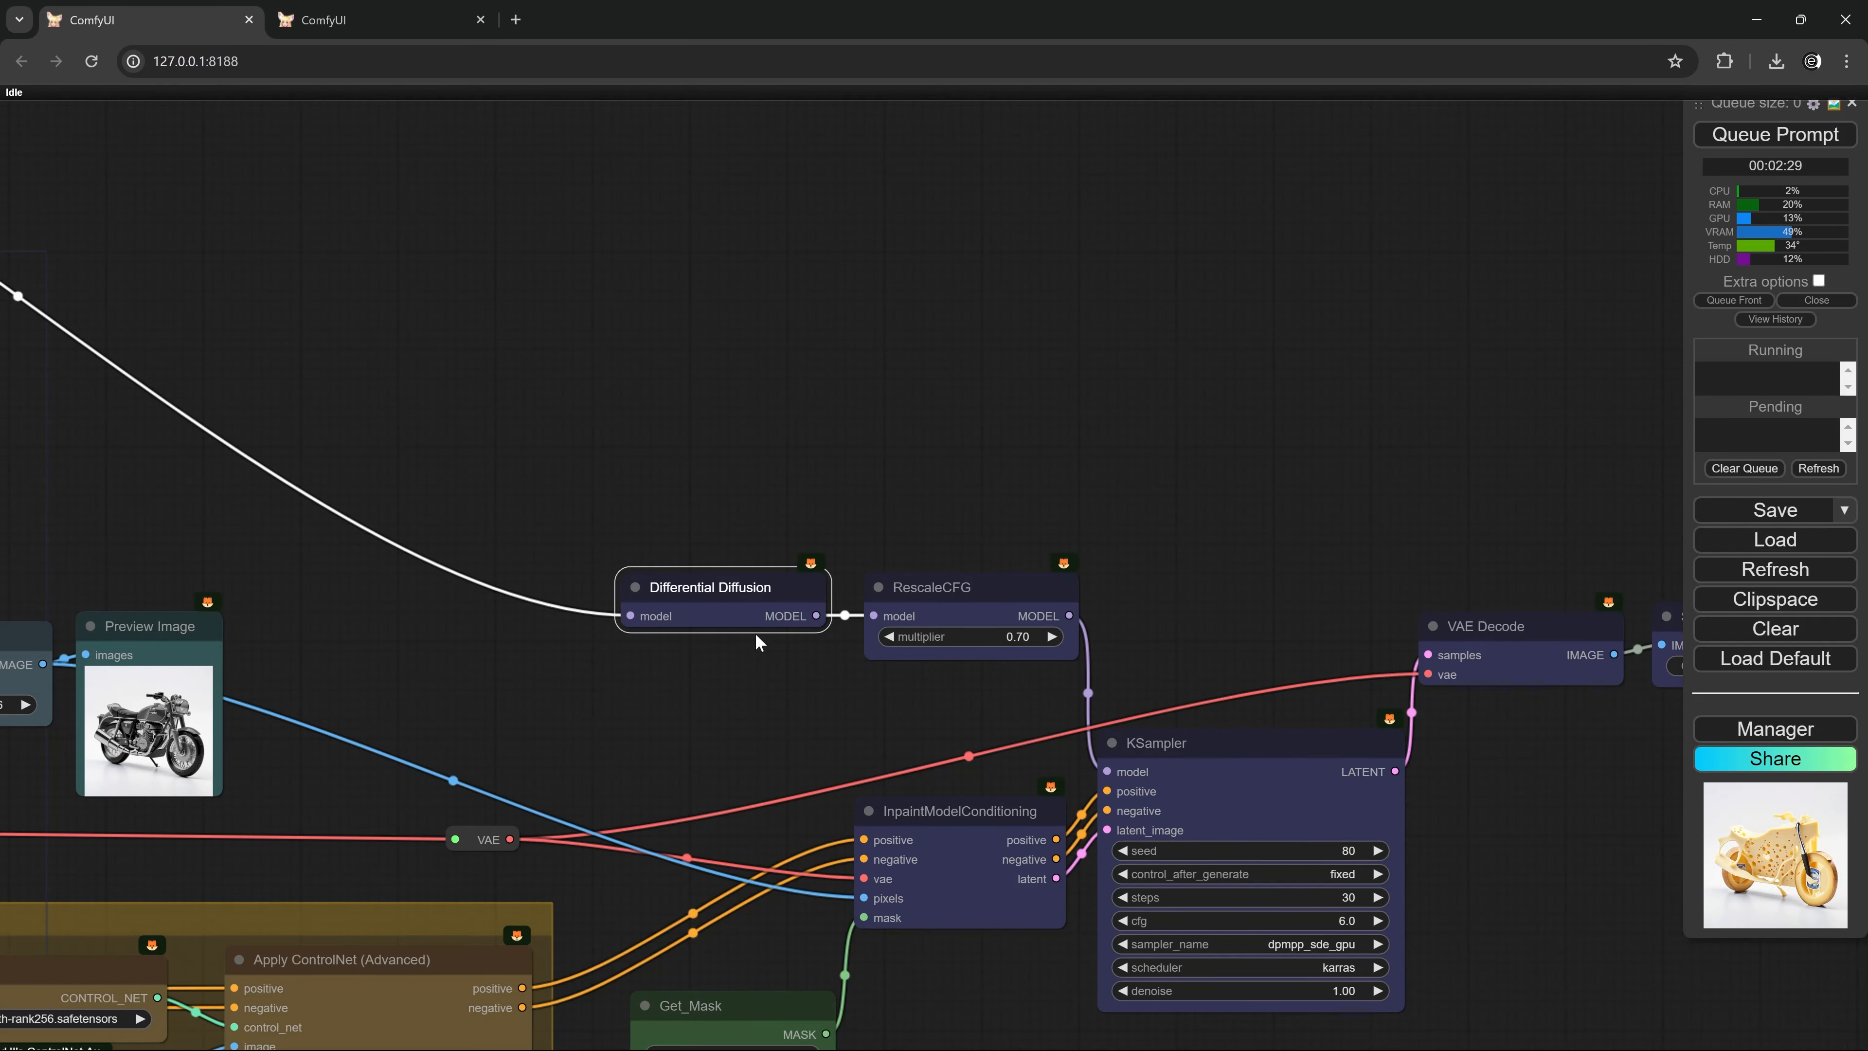
Trace the workflow back from the ZeST: Grayout Subject node through the MASK group to the LOAD IMAGE group.
drag(500, 692, 931, 619)
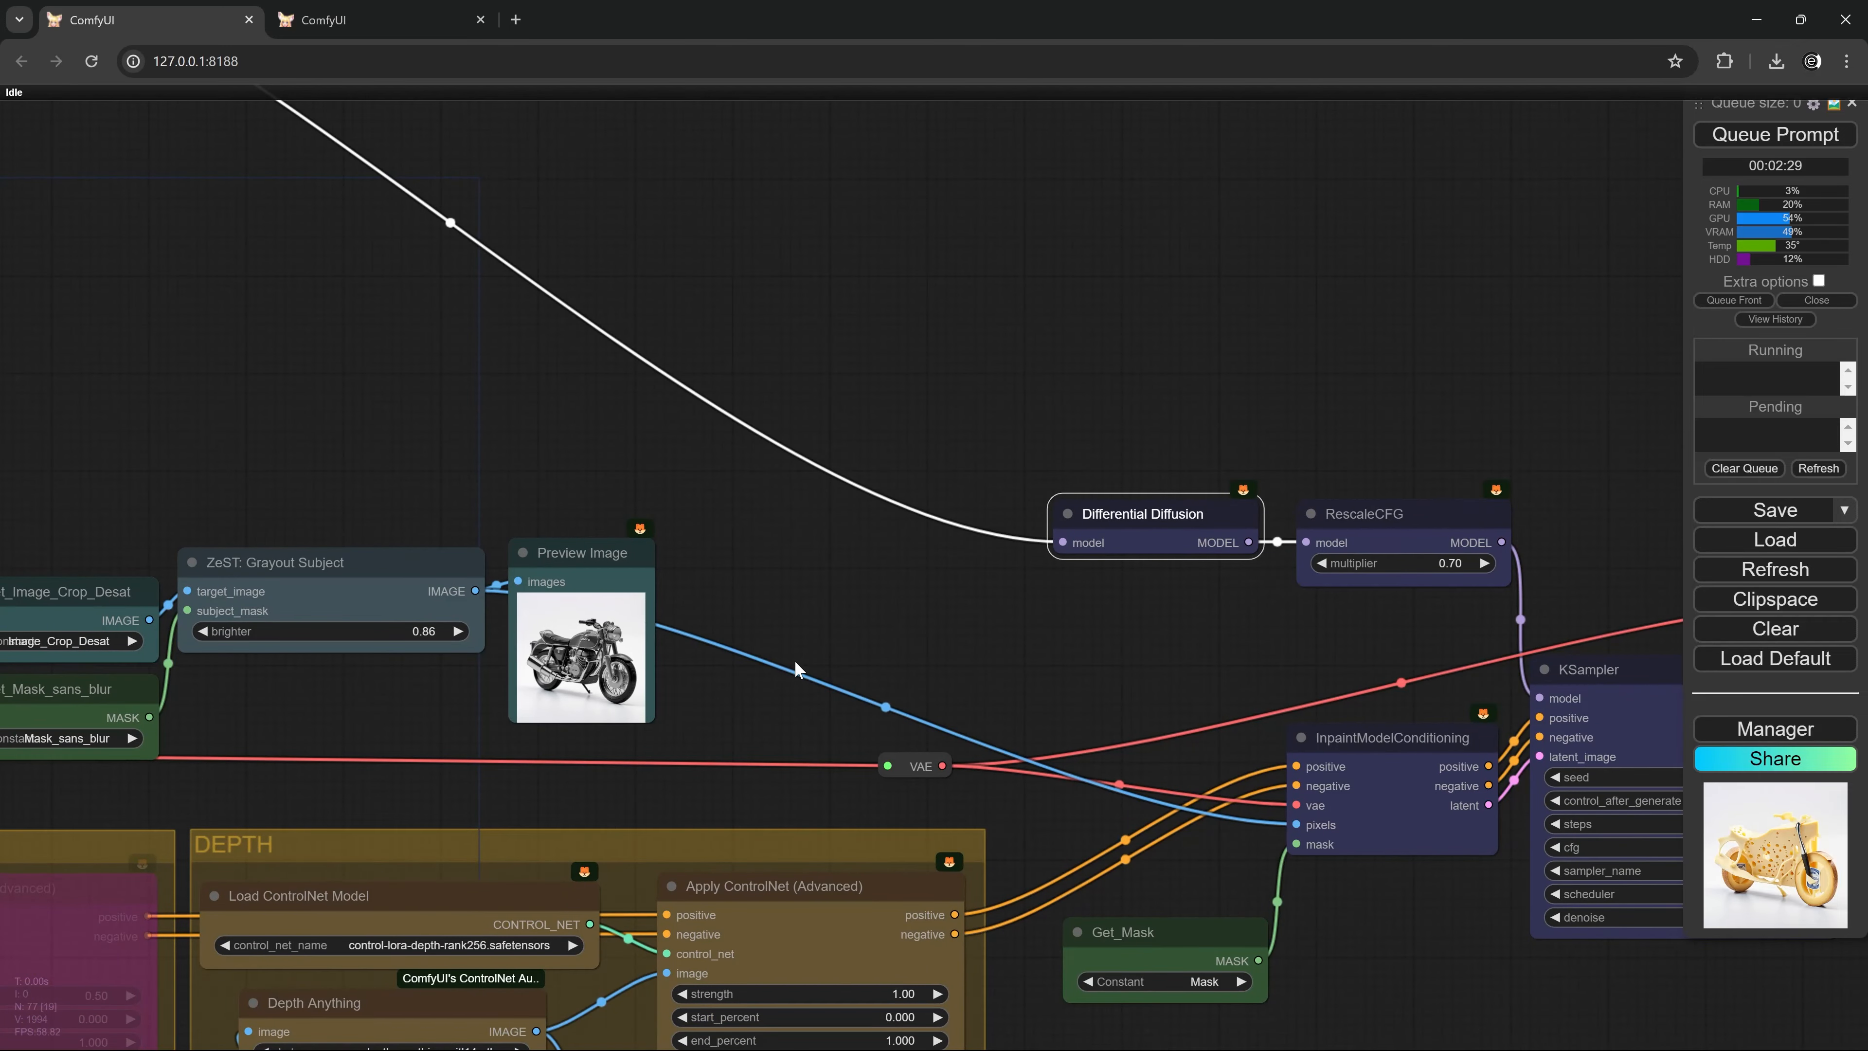
scroll(796, 650, down, 2)
drag(419, 724, 1298, 535)
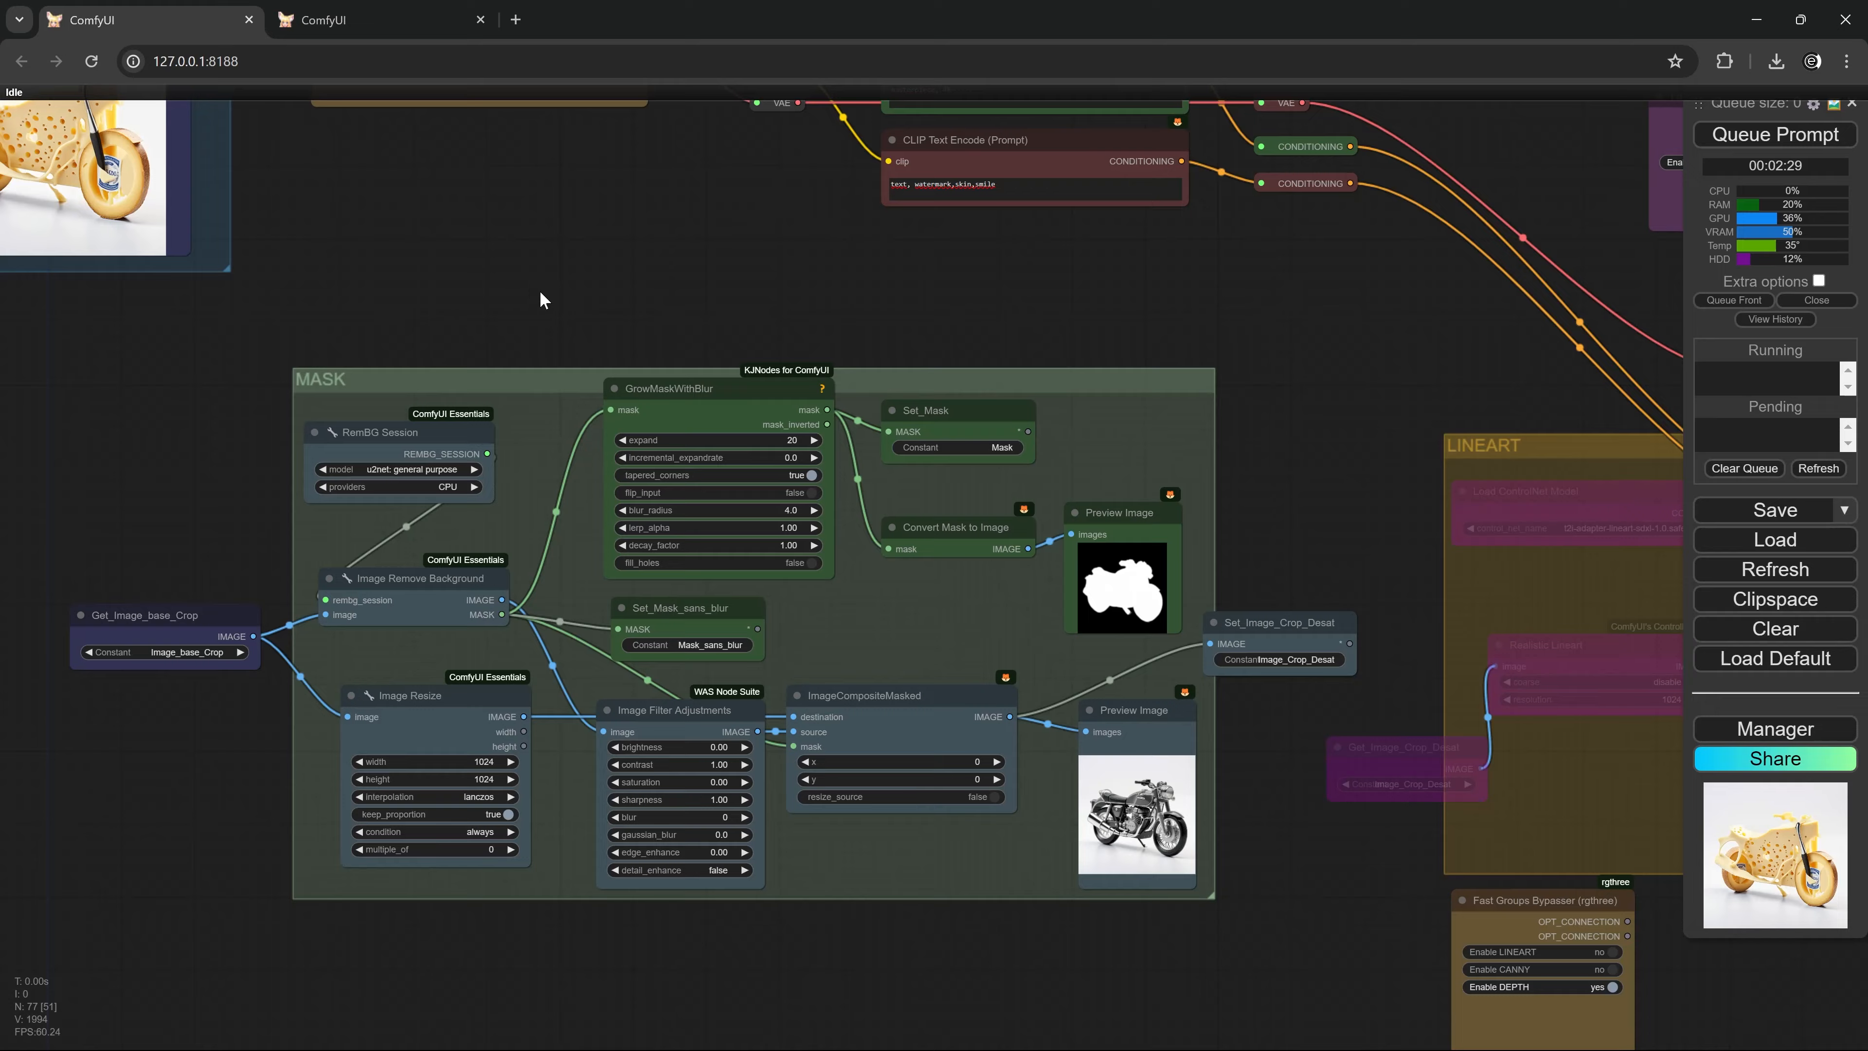
drag(538, 297, 1072, 397)
drag(787, 454, 912, 403)
drag(729, 499, 1182, 346)
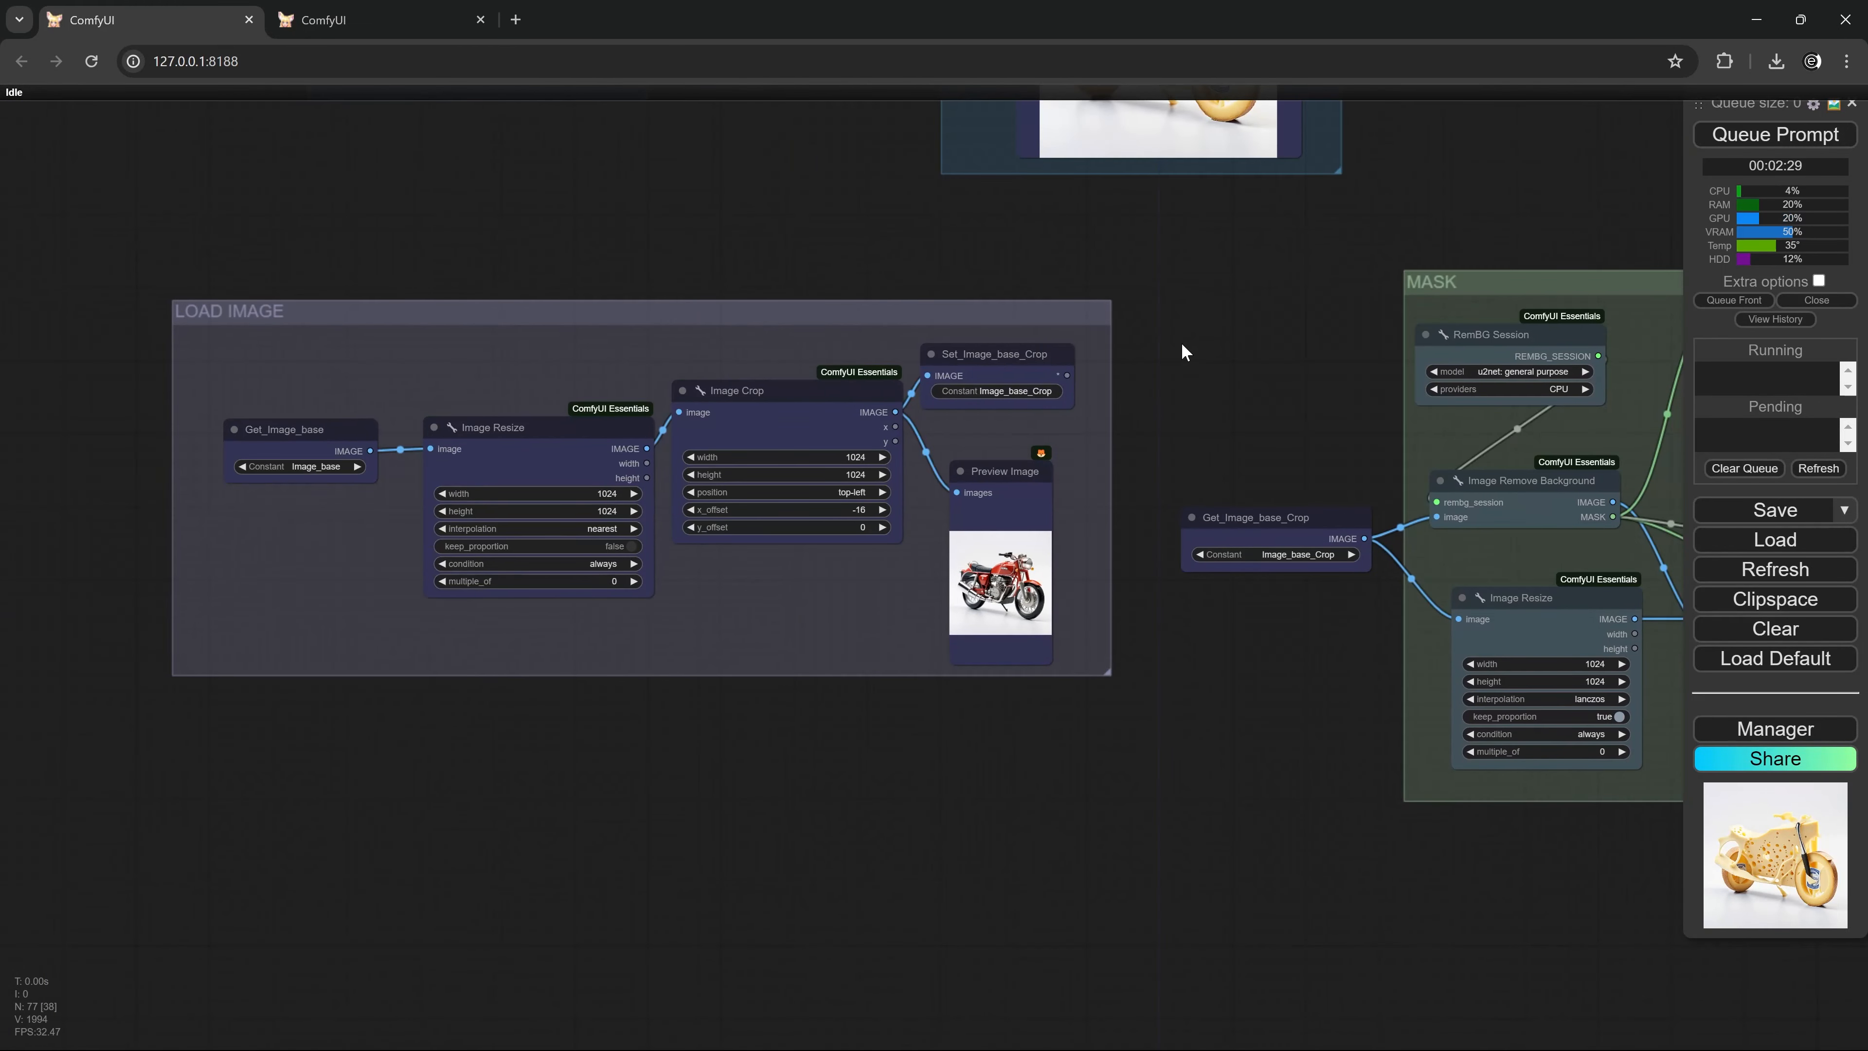
Line up the Image Resize and Image Crop nodes in the LOAD IMAGE group.
scroll(680, 396, up, 3)
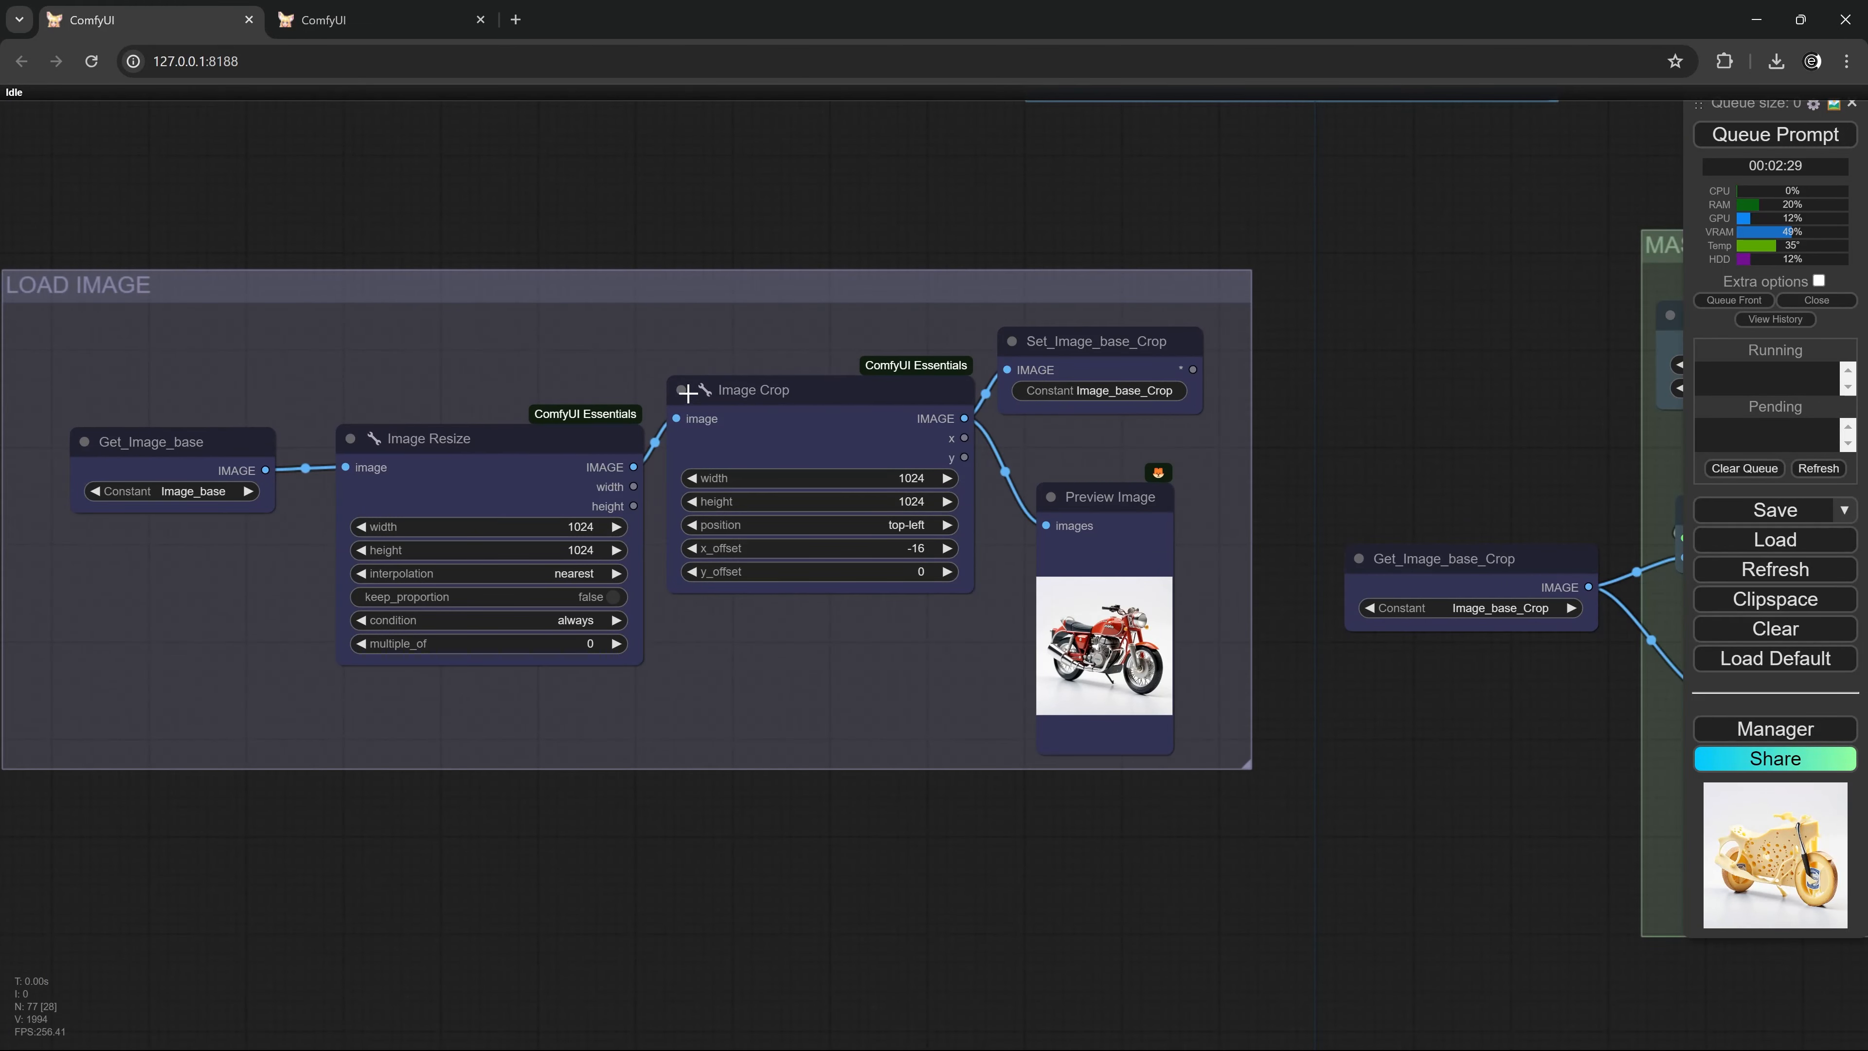
drag(688, 394, 871, 383)
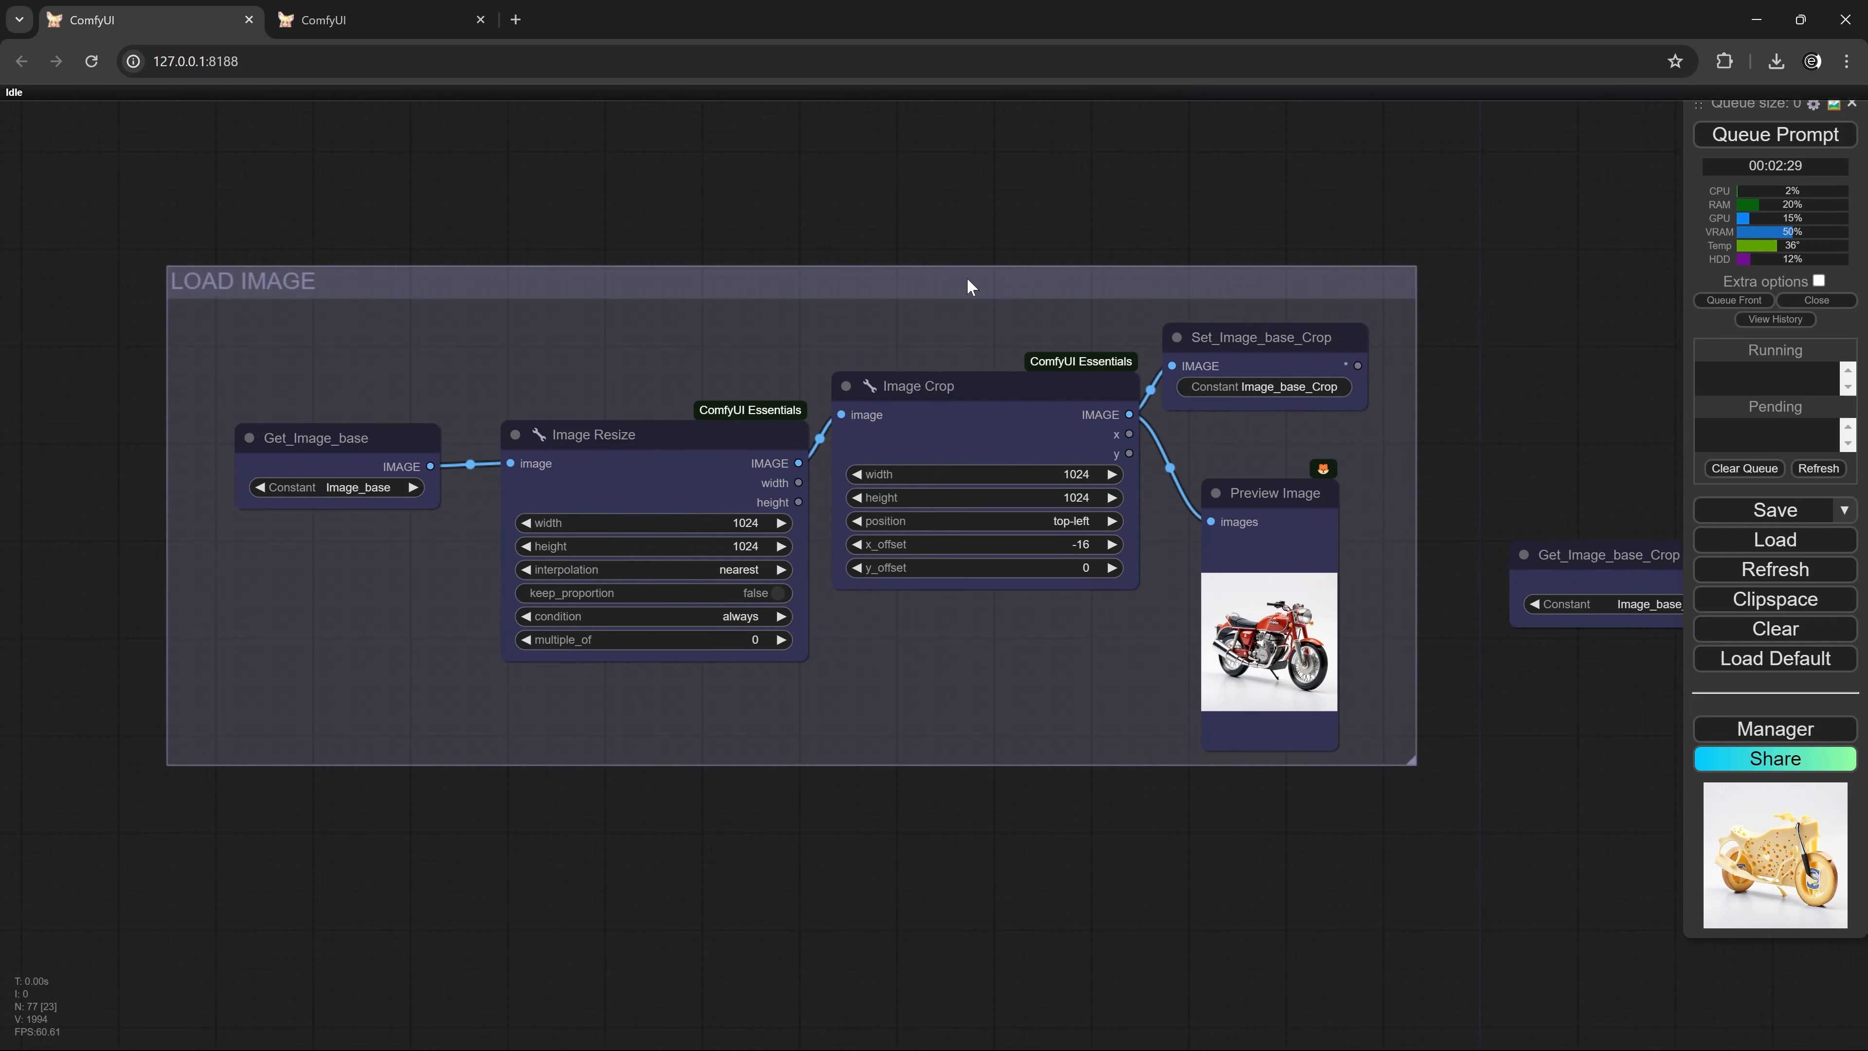
drag(971, 283, 914, 279)
scroll(671, 465, up, 2)
drag(671, 465, 663, 439)
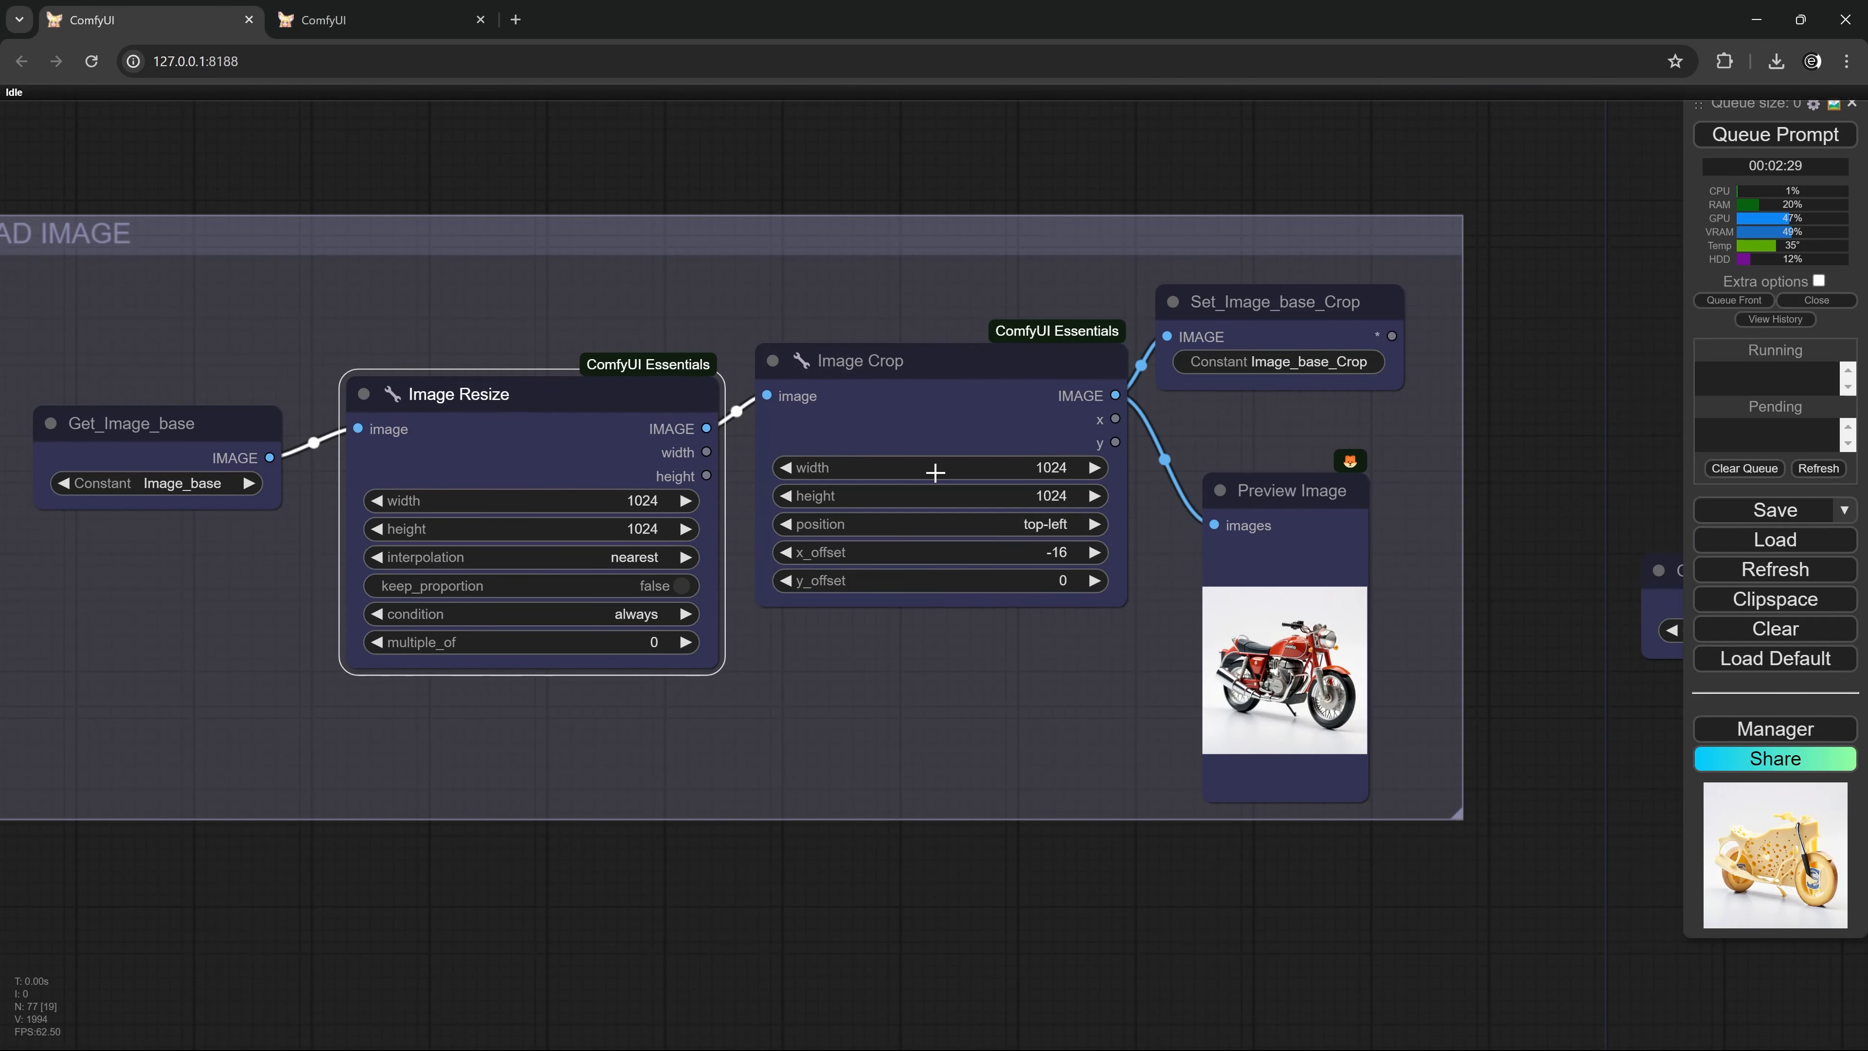
drag(1534, 460, 1447, 489)
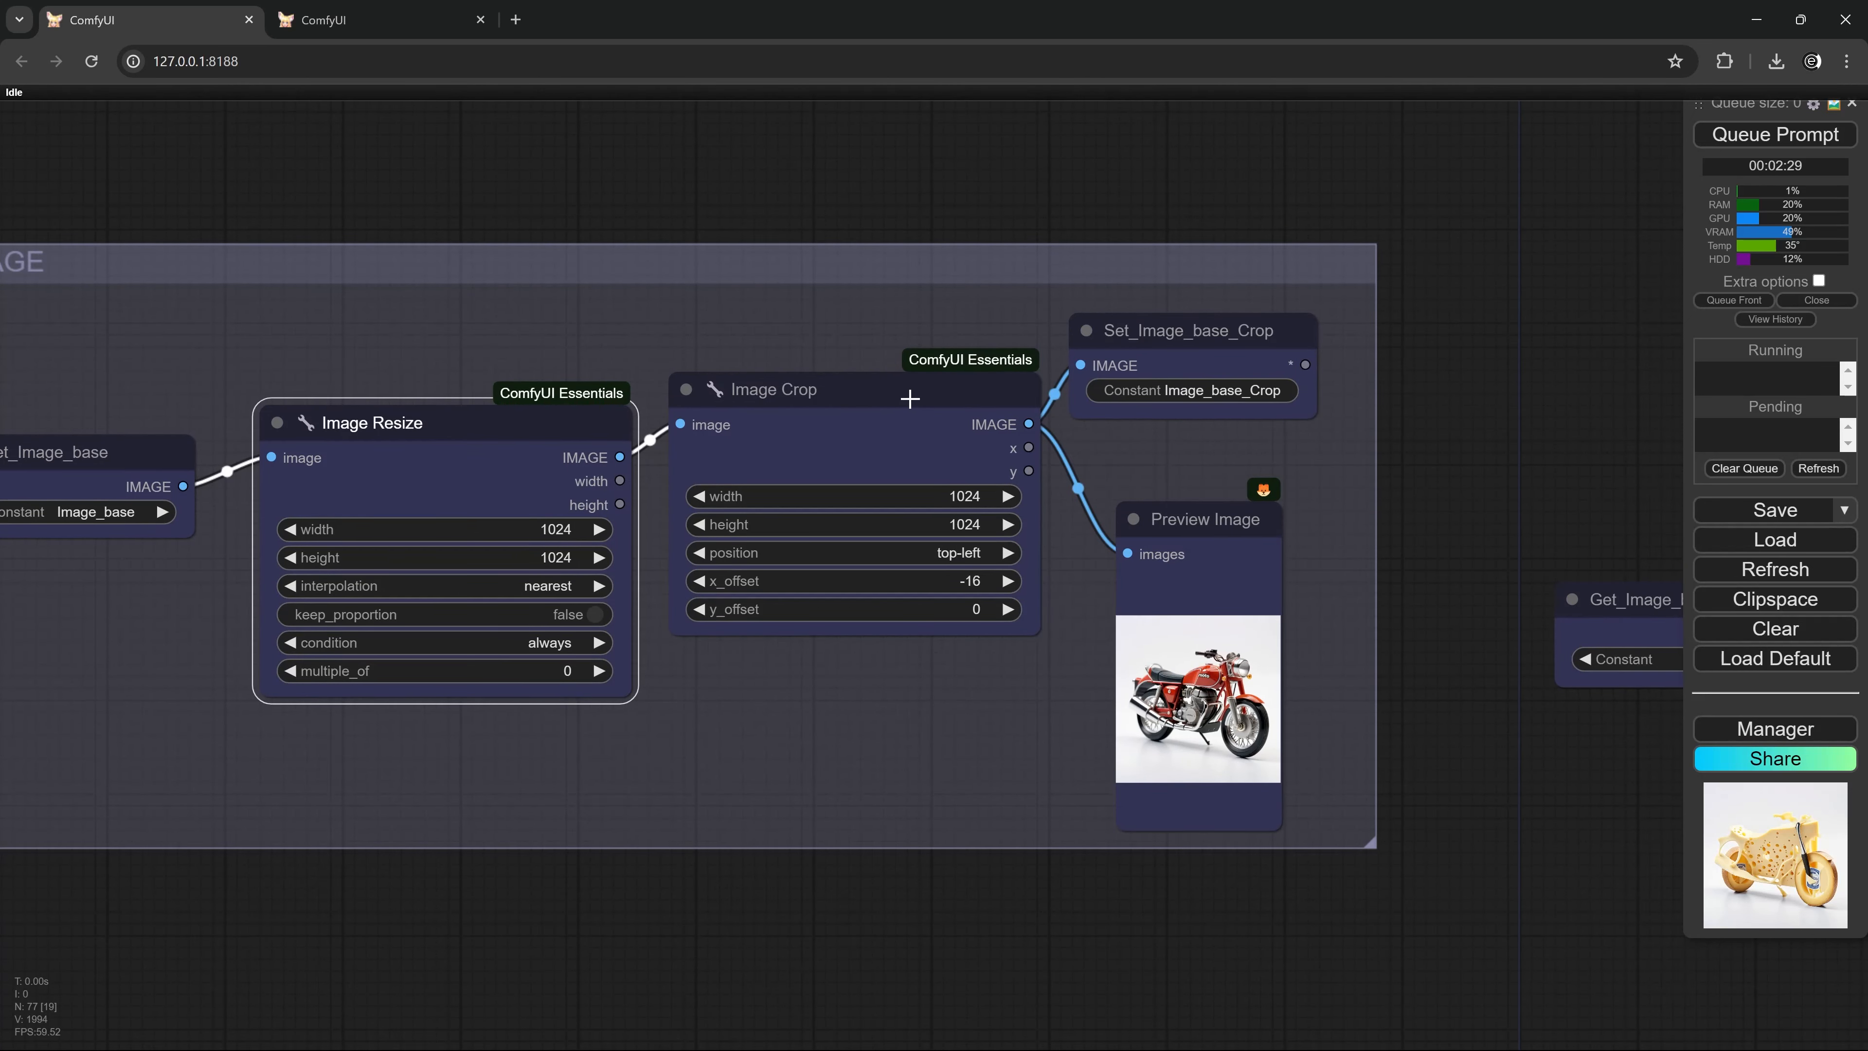
drag(910, 398, 900, 419)
drag(568, 426, 560, 410)
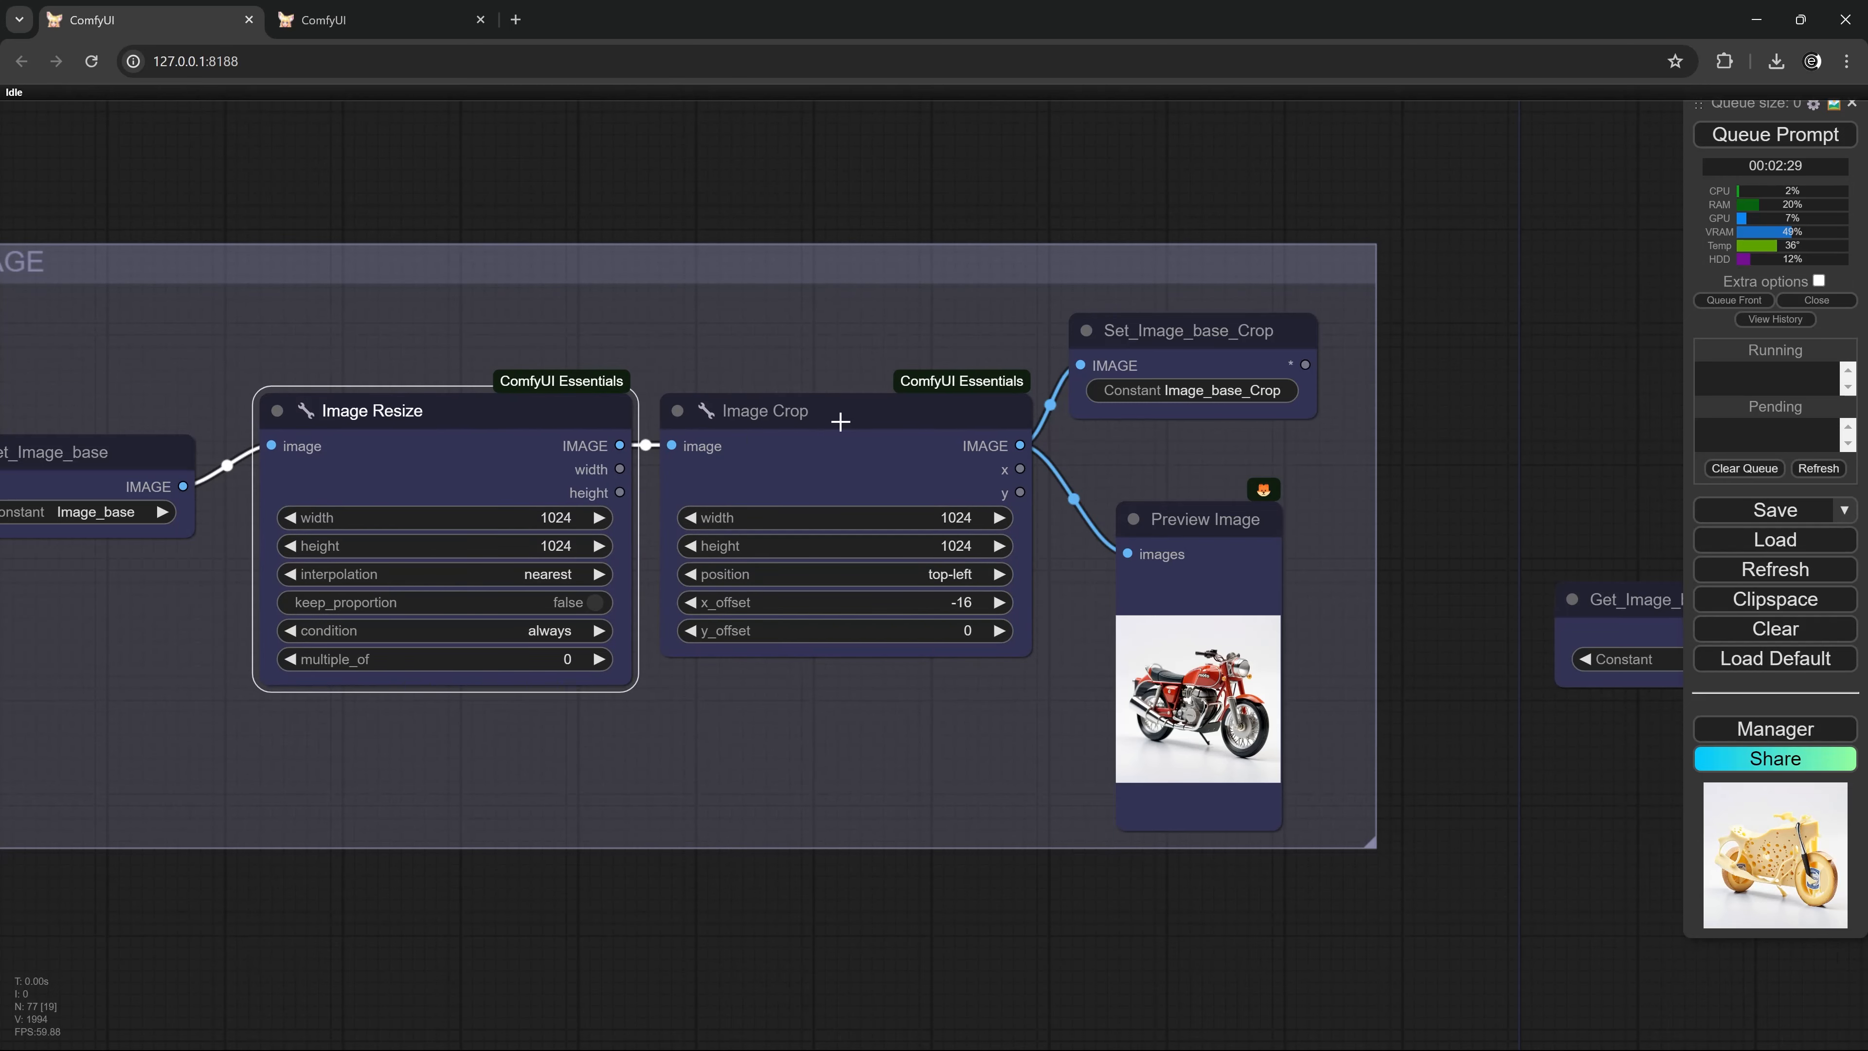
click(851, 406)
Examine the MASK group's background removal and select the Image Filter Adjustments node to inspect its settings.
drag(1669, 434, 464, 456)
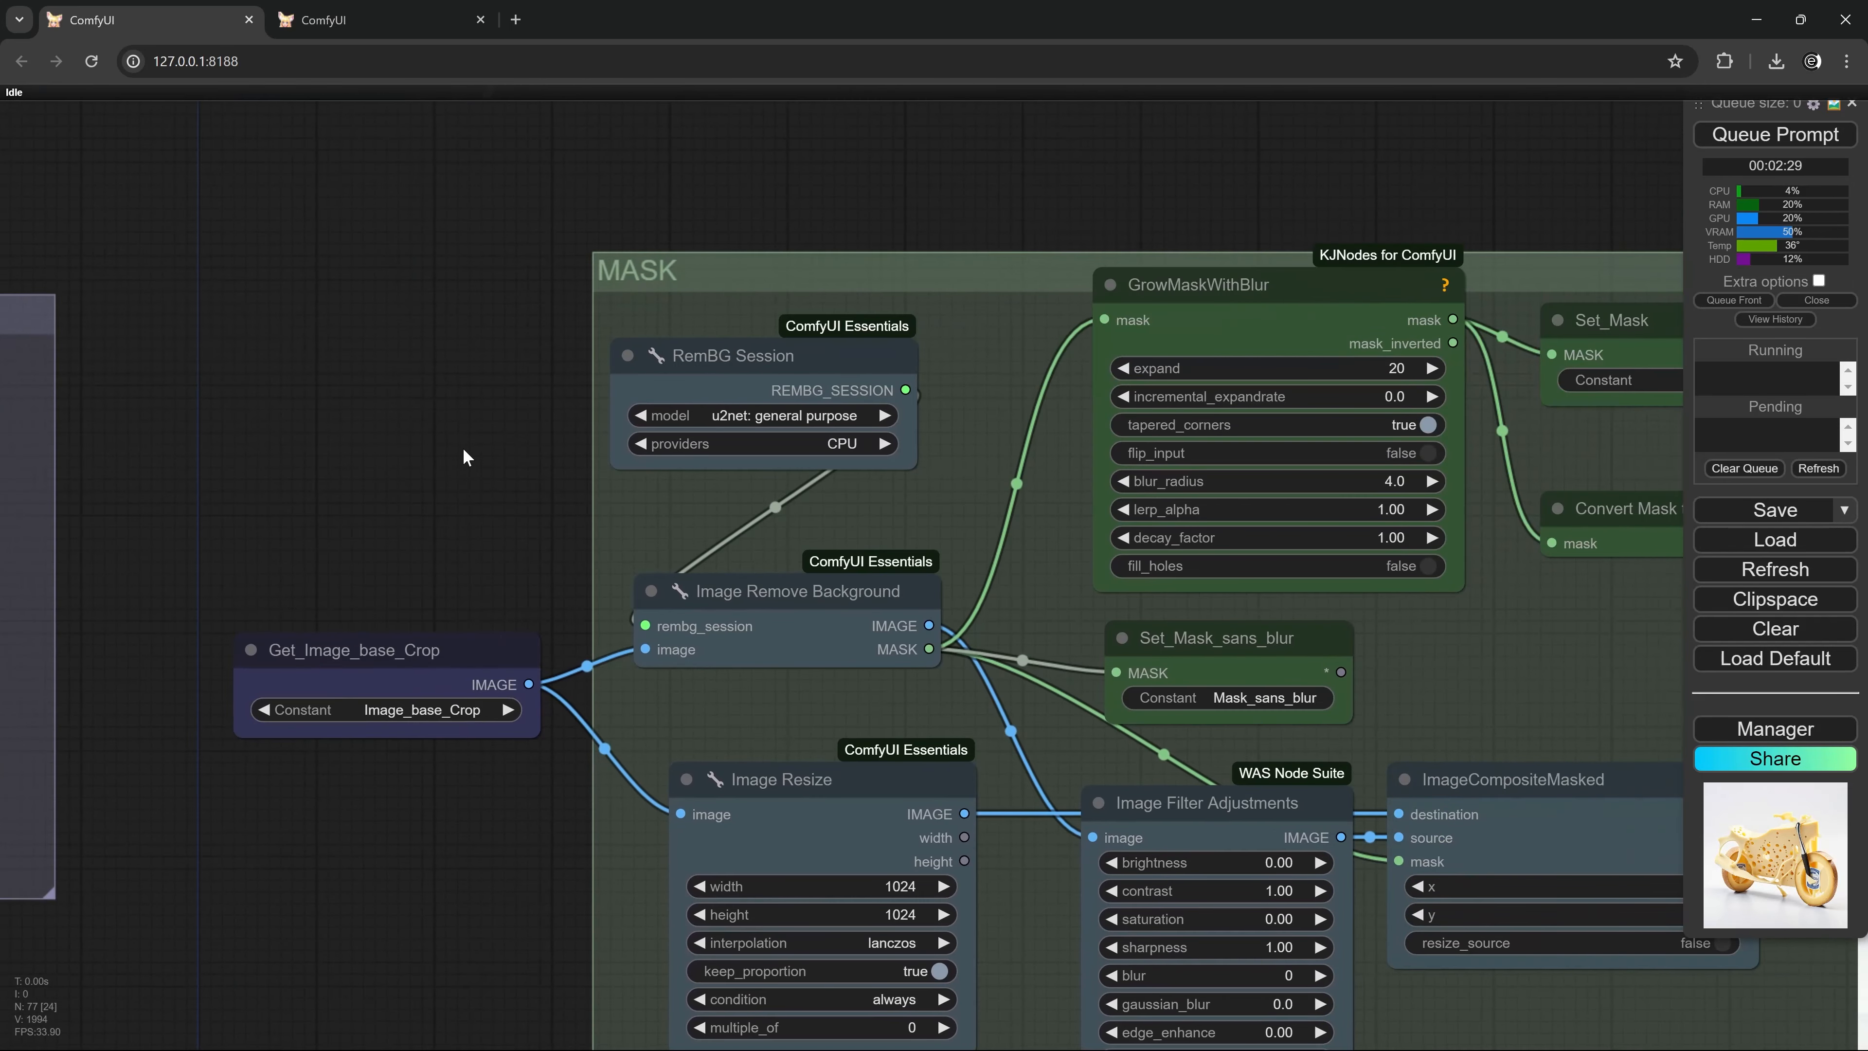
scroll(869, 254, down, 2)
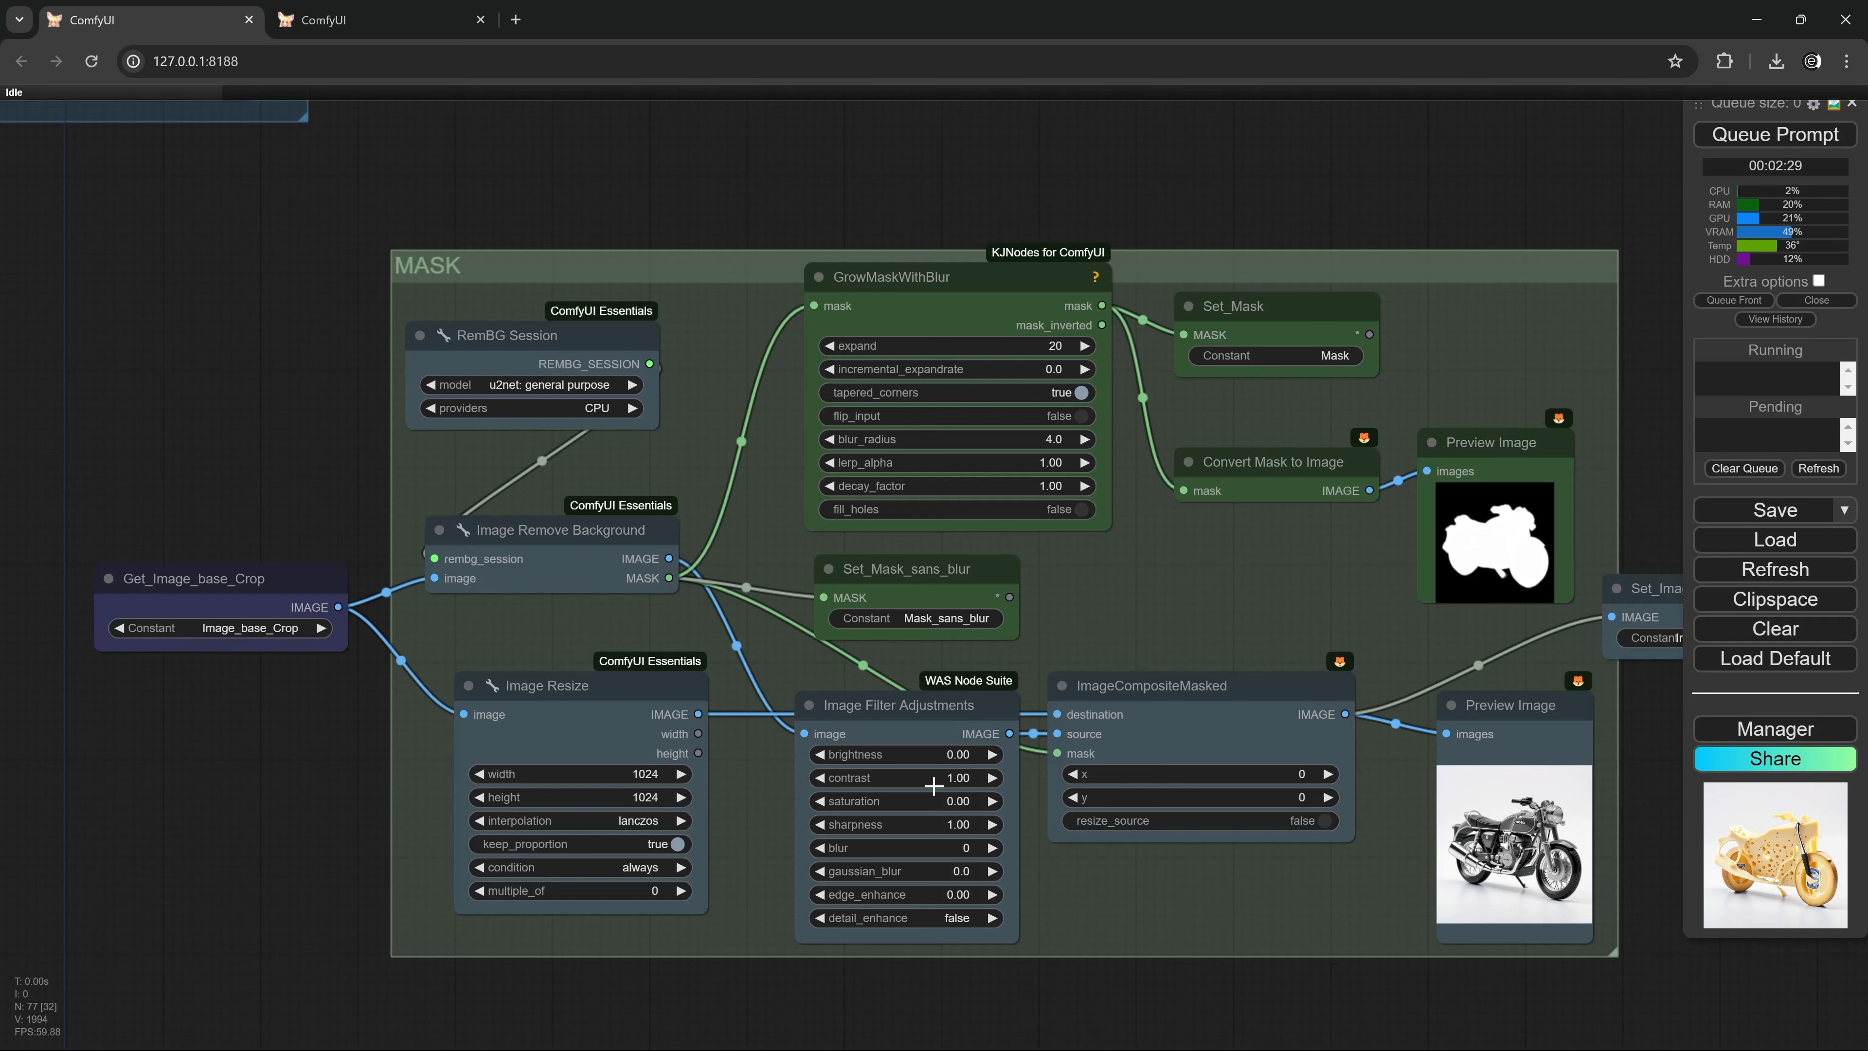
drag(889, 717, 879, 718)
scroll(1048, 853, up, 1)
scroll(1053, 860, up, 2)
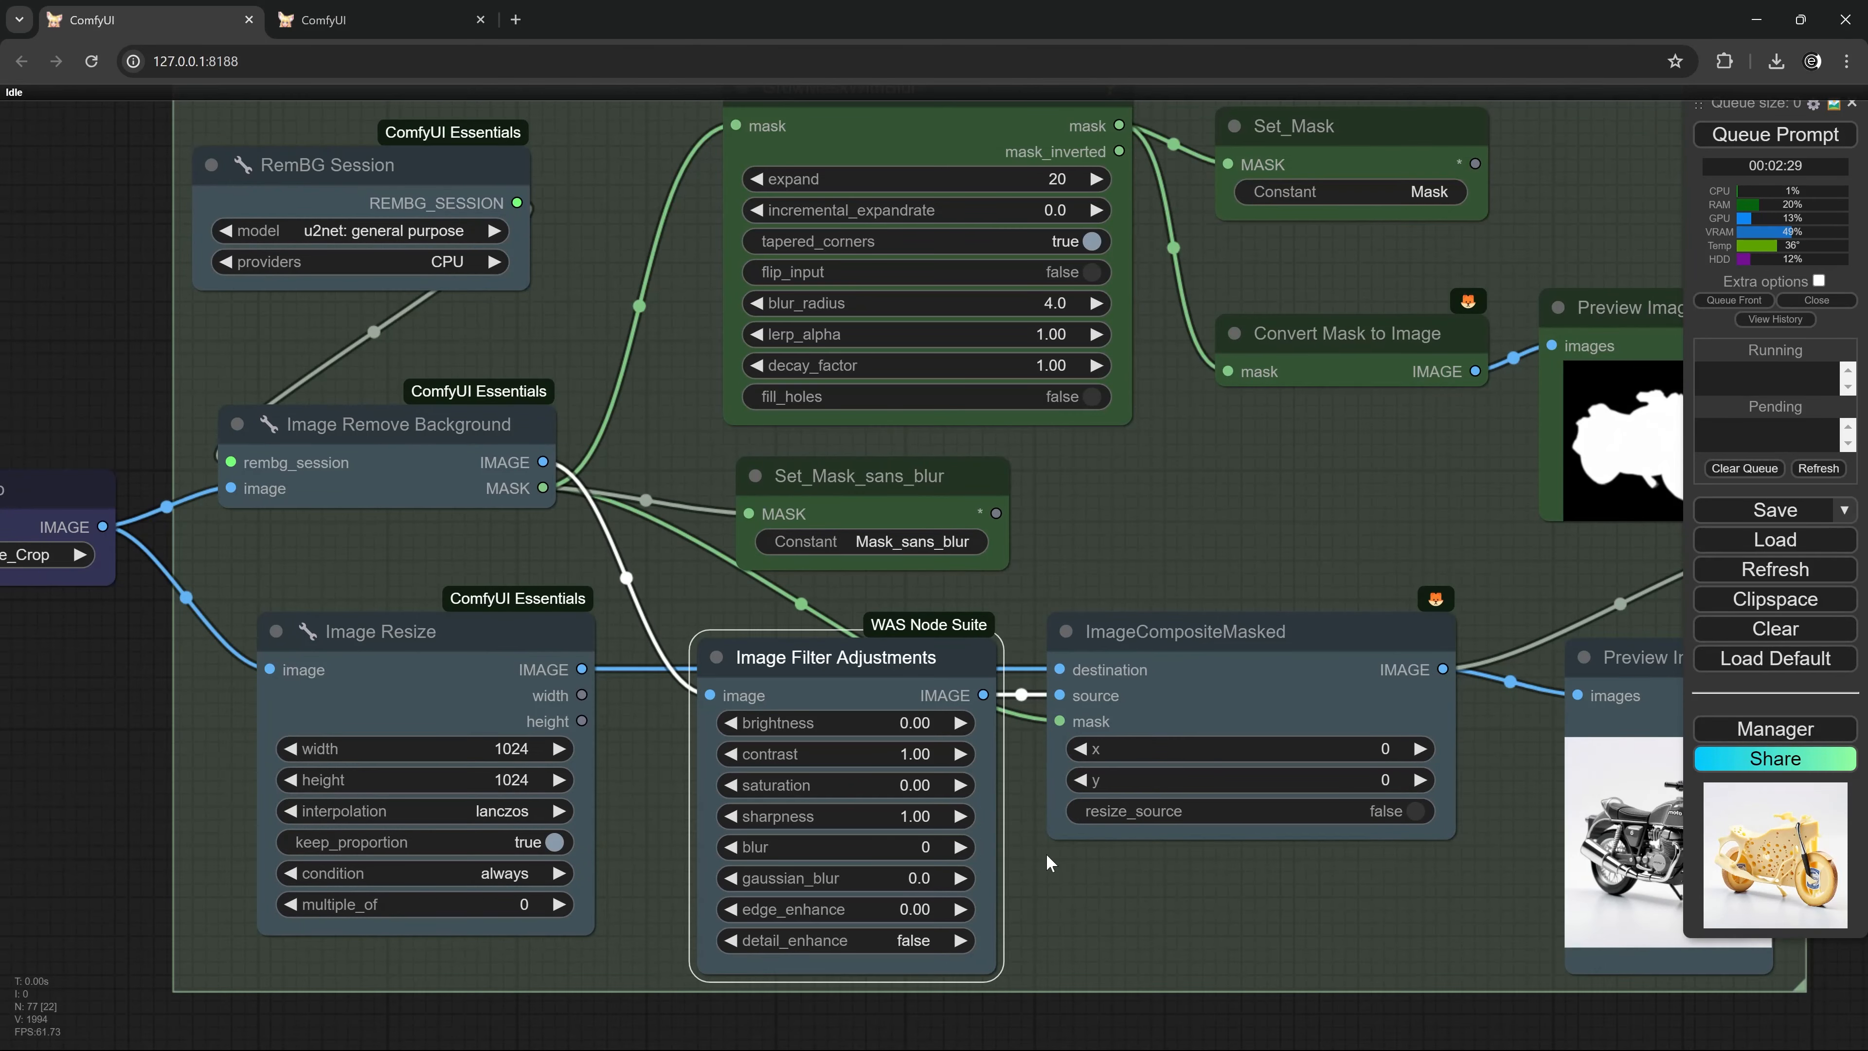
scroll(1048, 857, up, 2)
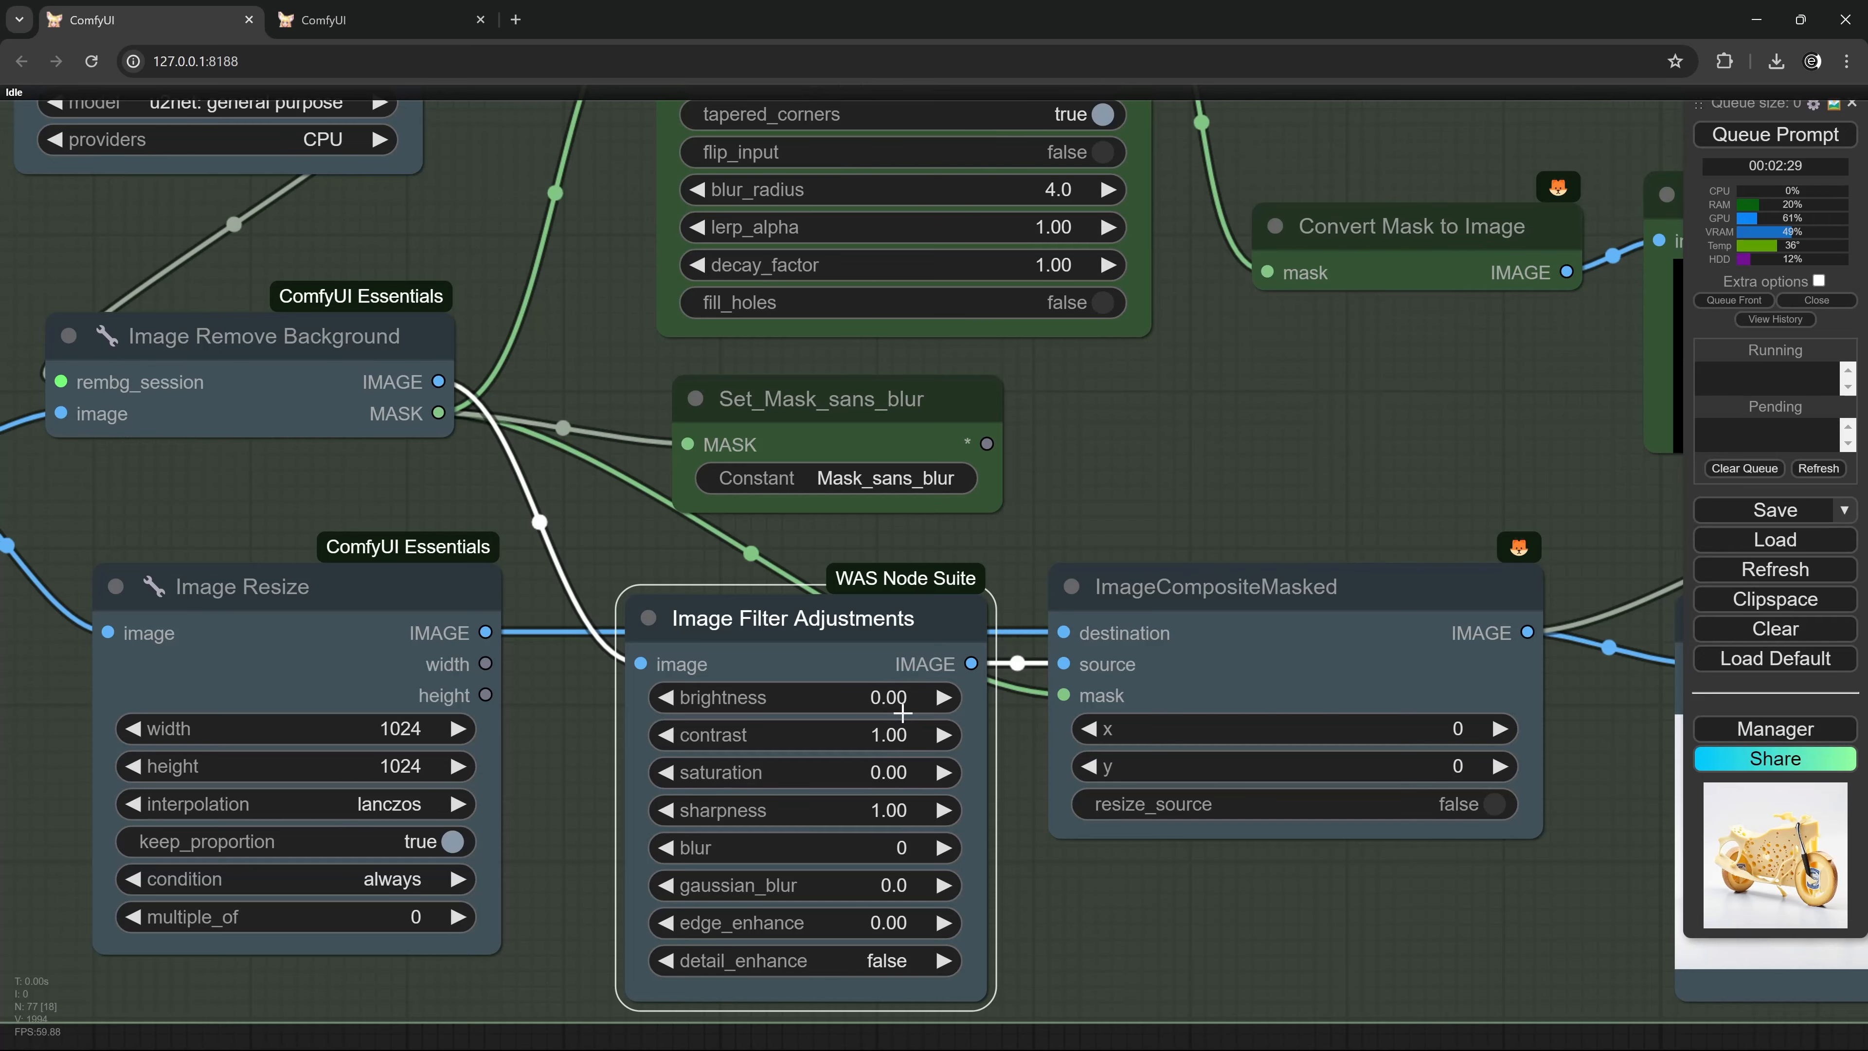
scroll(894, 686, down, 3)
scroll(1144, 561, down, 2)
Examine the MASK group's outputs: the mask preview, the ImageCompositeMasked node, the desaturated motorcycle preview and GrowMaskWithBlur.
drag(1144, 561, 838, 587)
scroll(945, 537, up, 2)
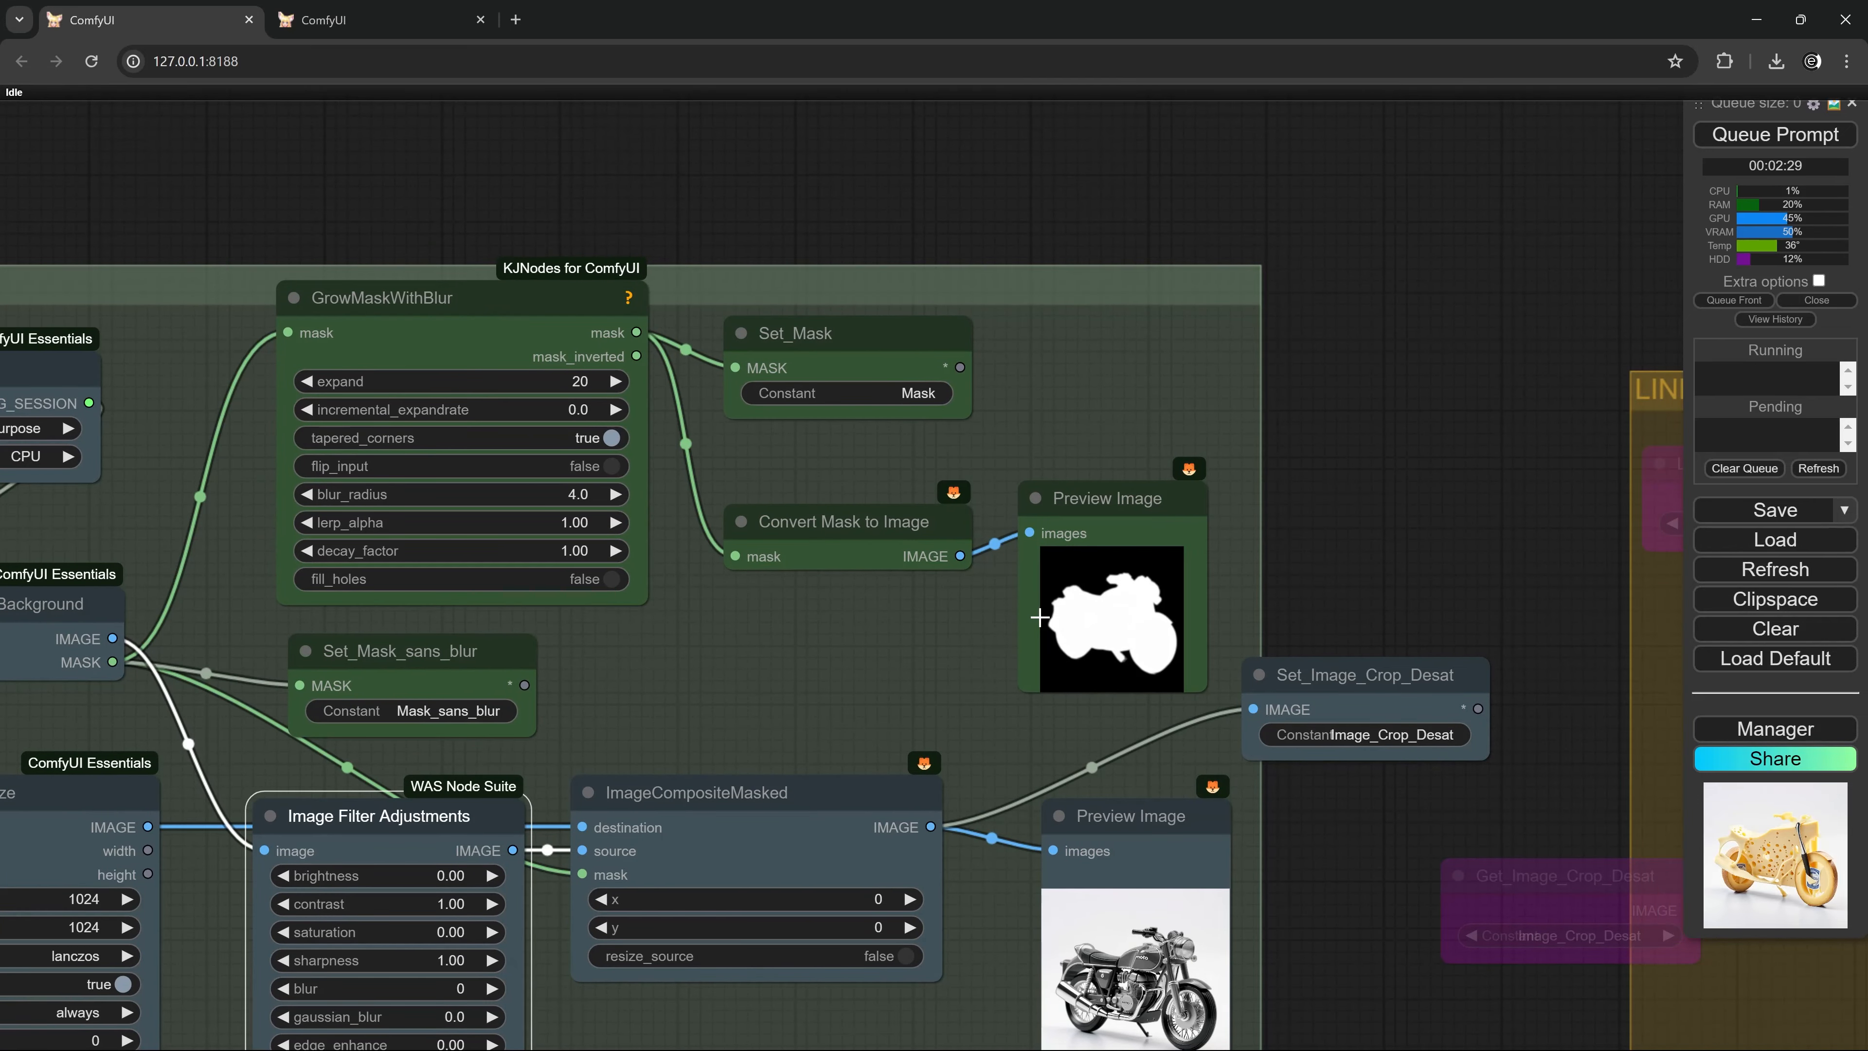
drag(1039, 617, 846, 597)
scroll(846, 595, up, 2)
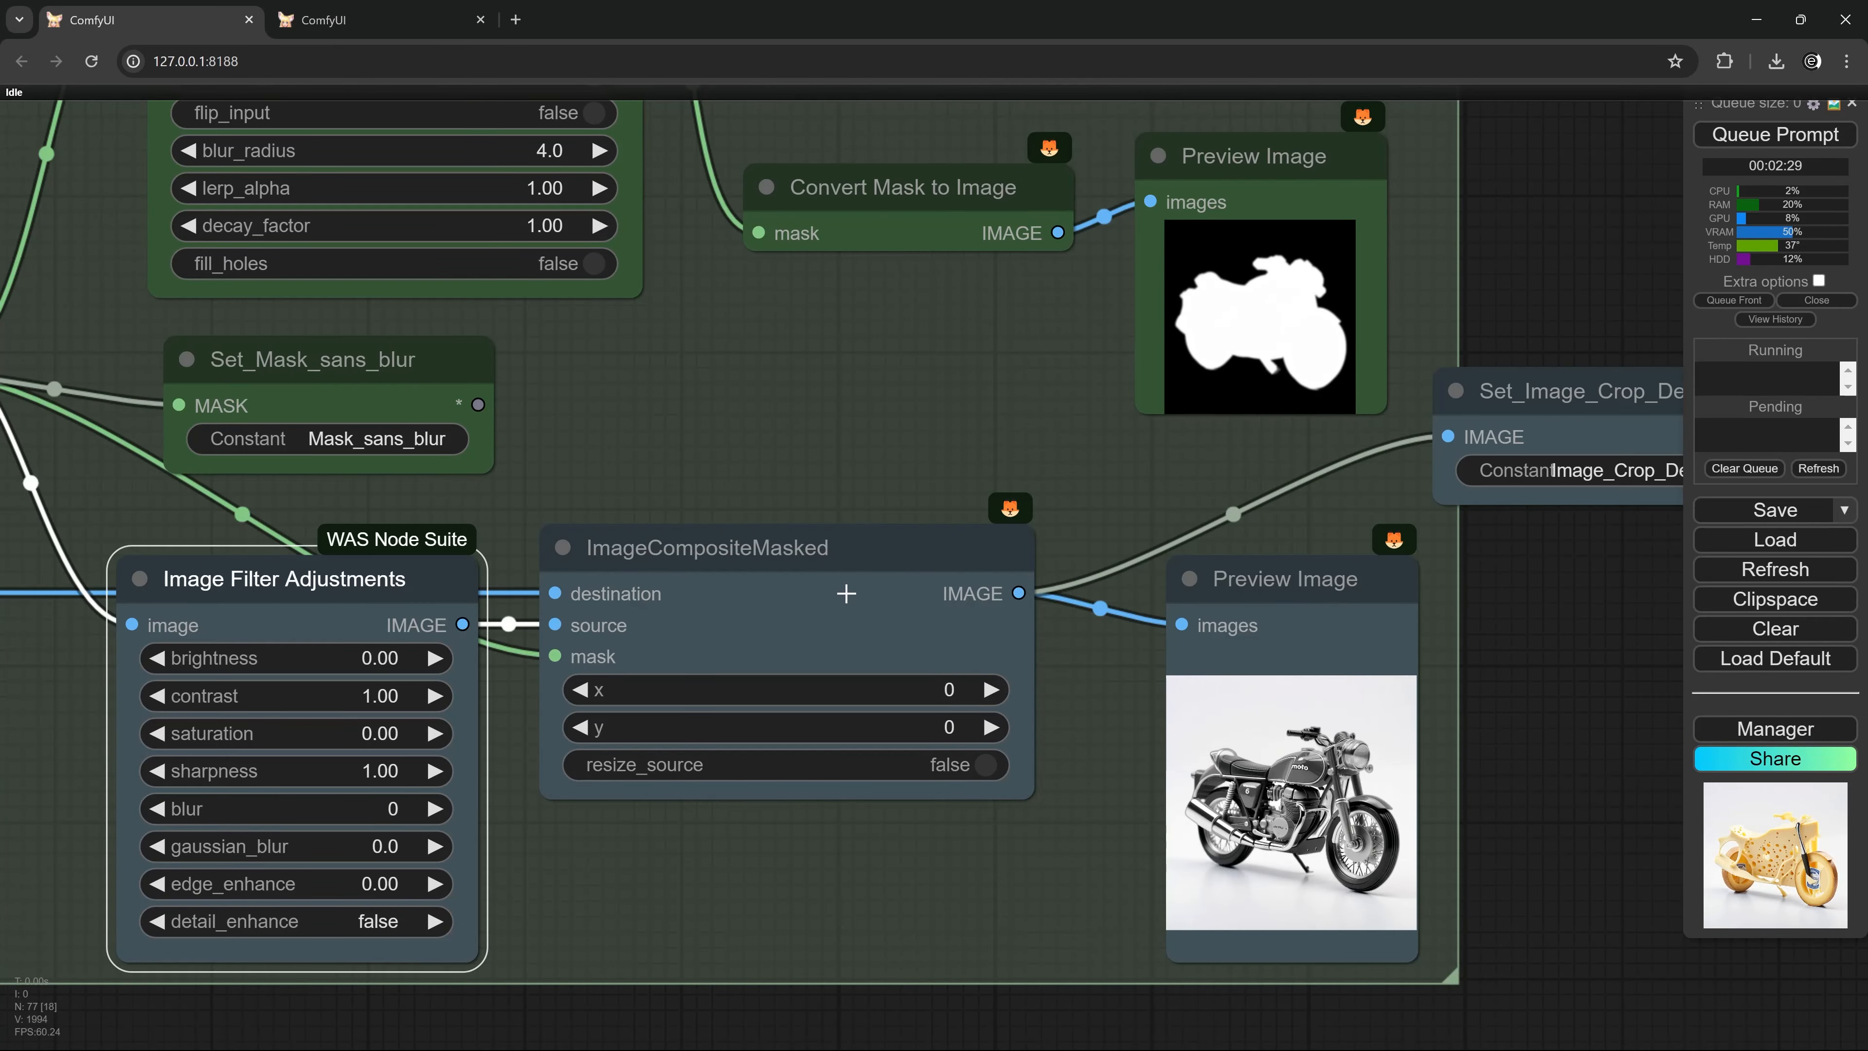
scroll(846, 592, down, 5)
scroll(754, 555, up, 3)
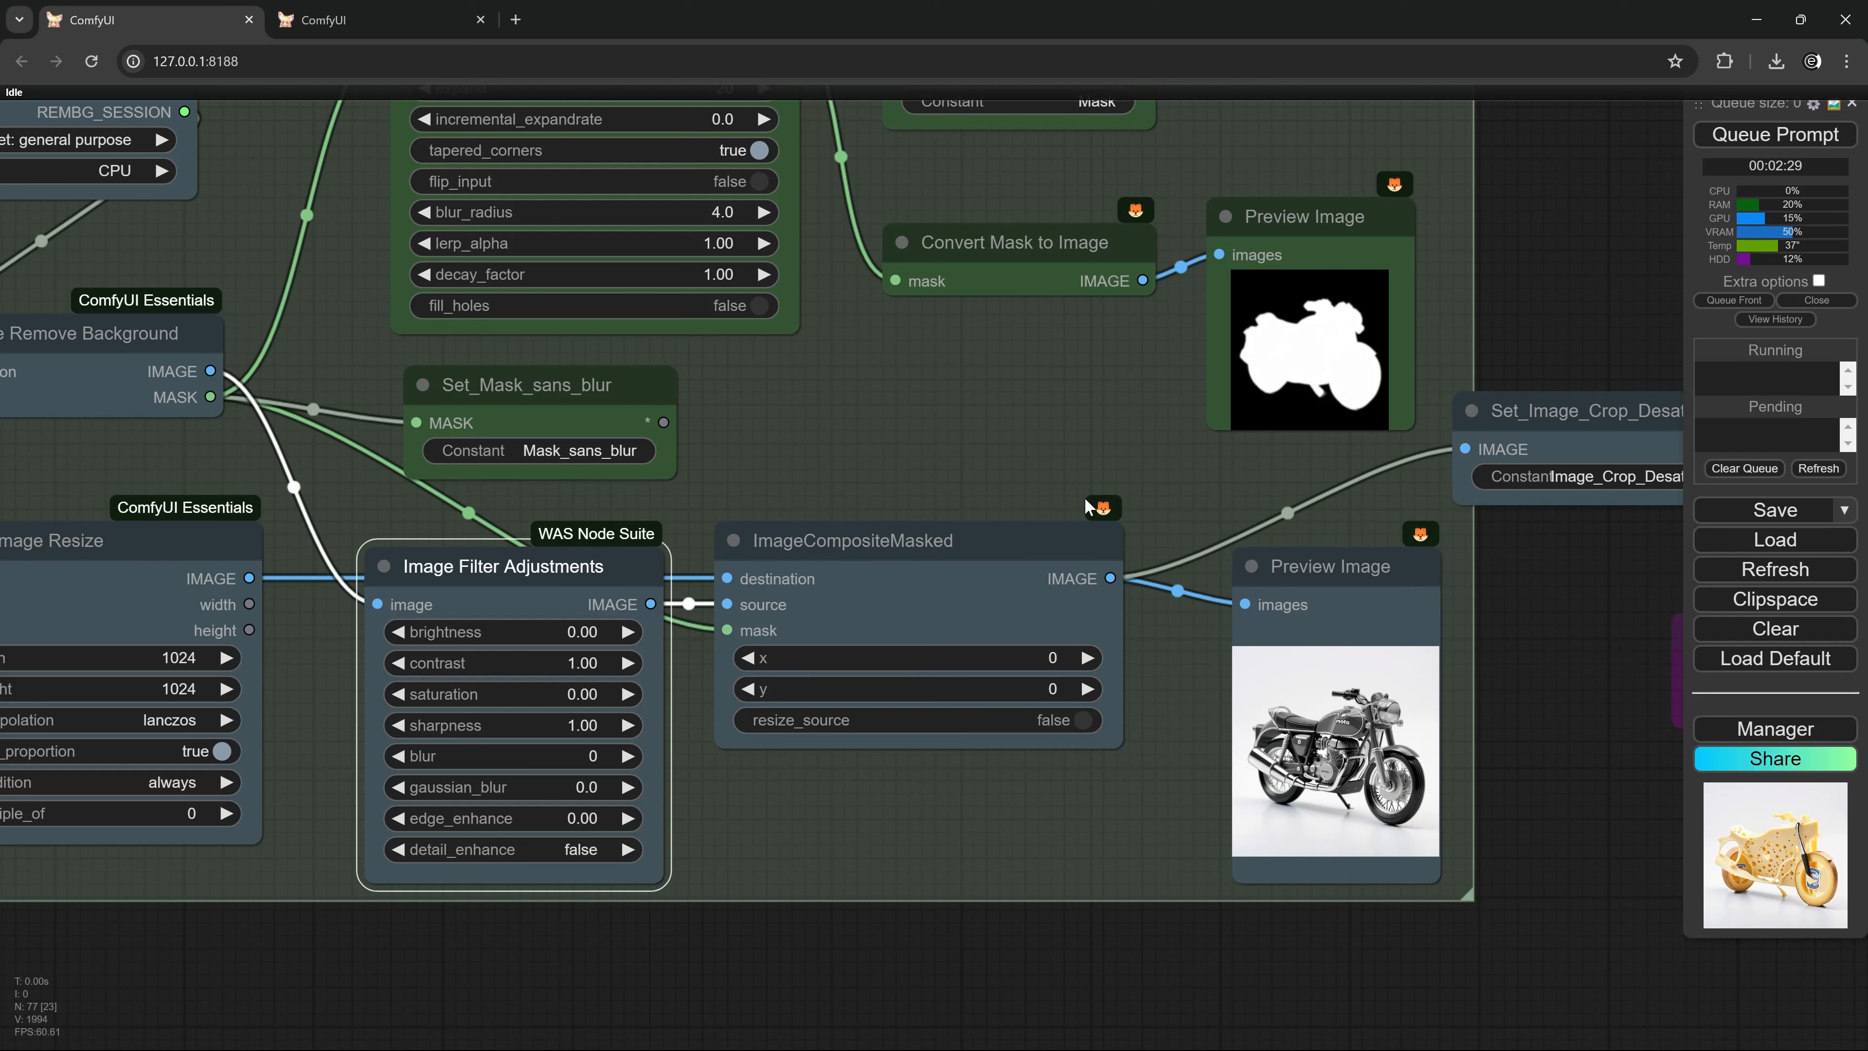
drag(1555, 703, 1293, 667)
scroll(1293, 668, up, 5)
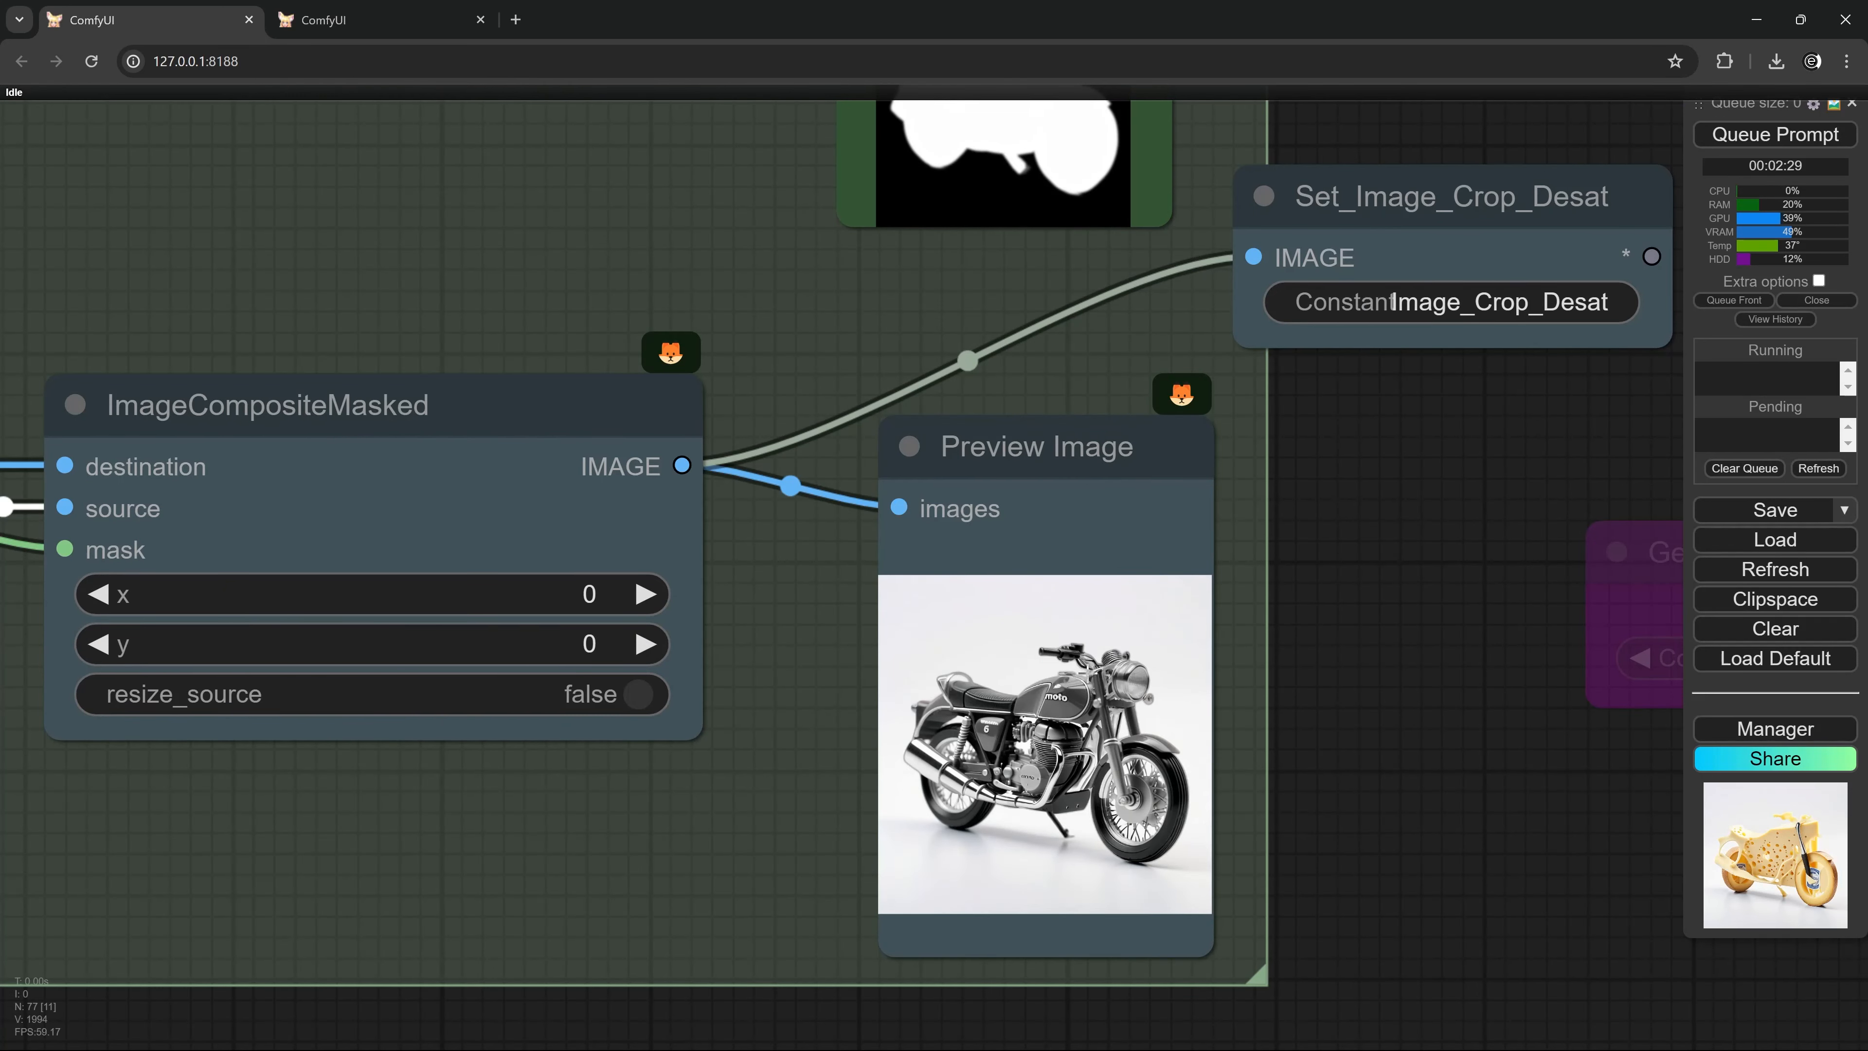
scroll(1026, 704, down, 6)
scroll(612, 340, up, 5)
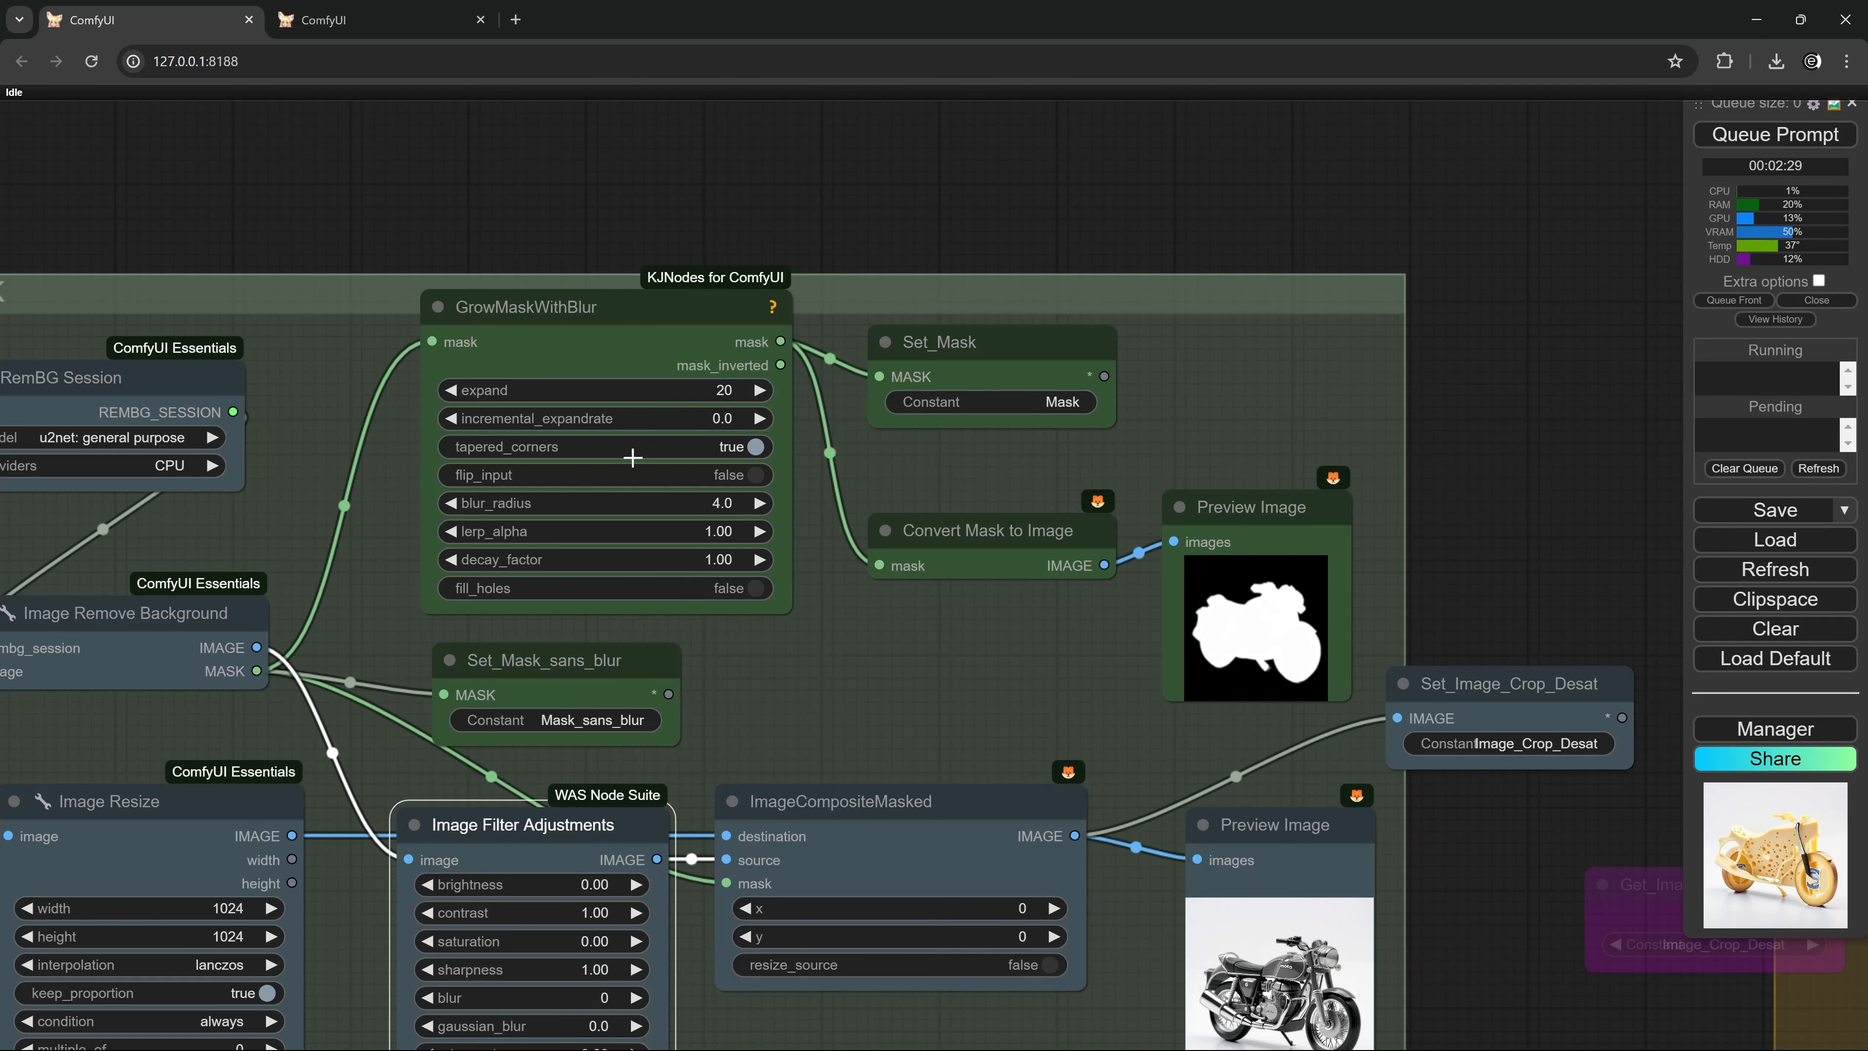
Follow the mask from the MASK group to the sampling section and select the Get_Mask node feeding InpaintModelConditioning.
scroll(809, 515, down, 8)
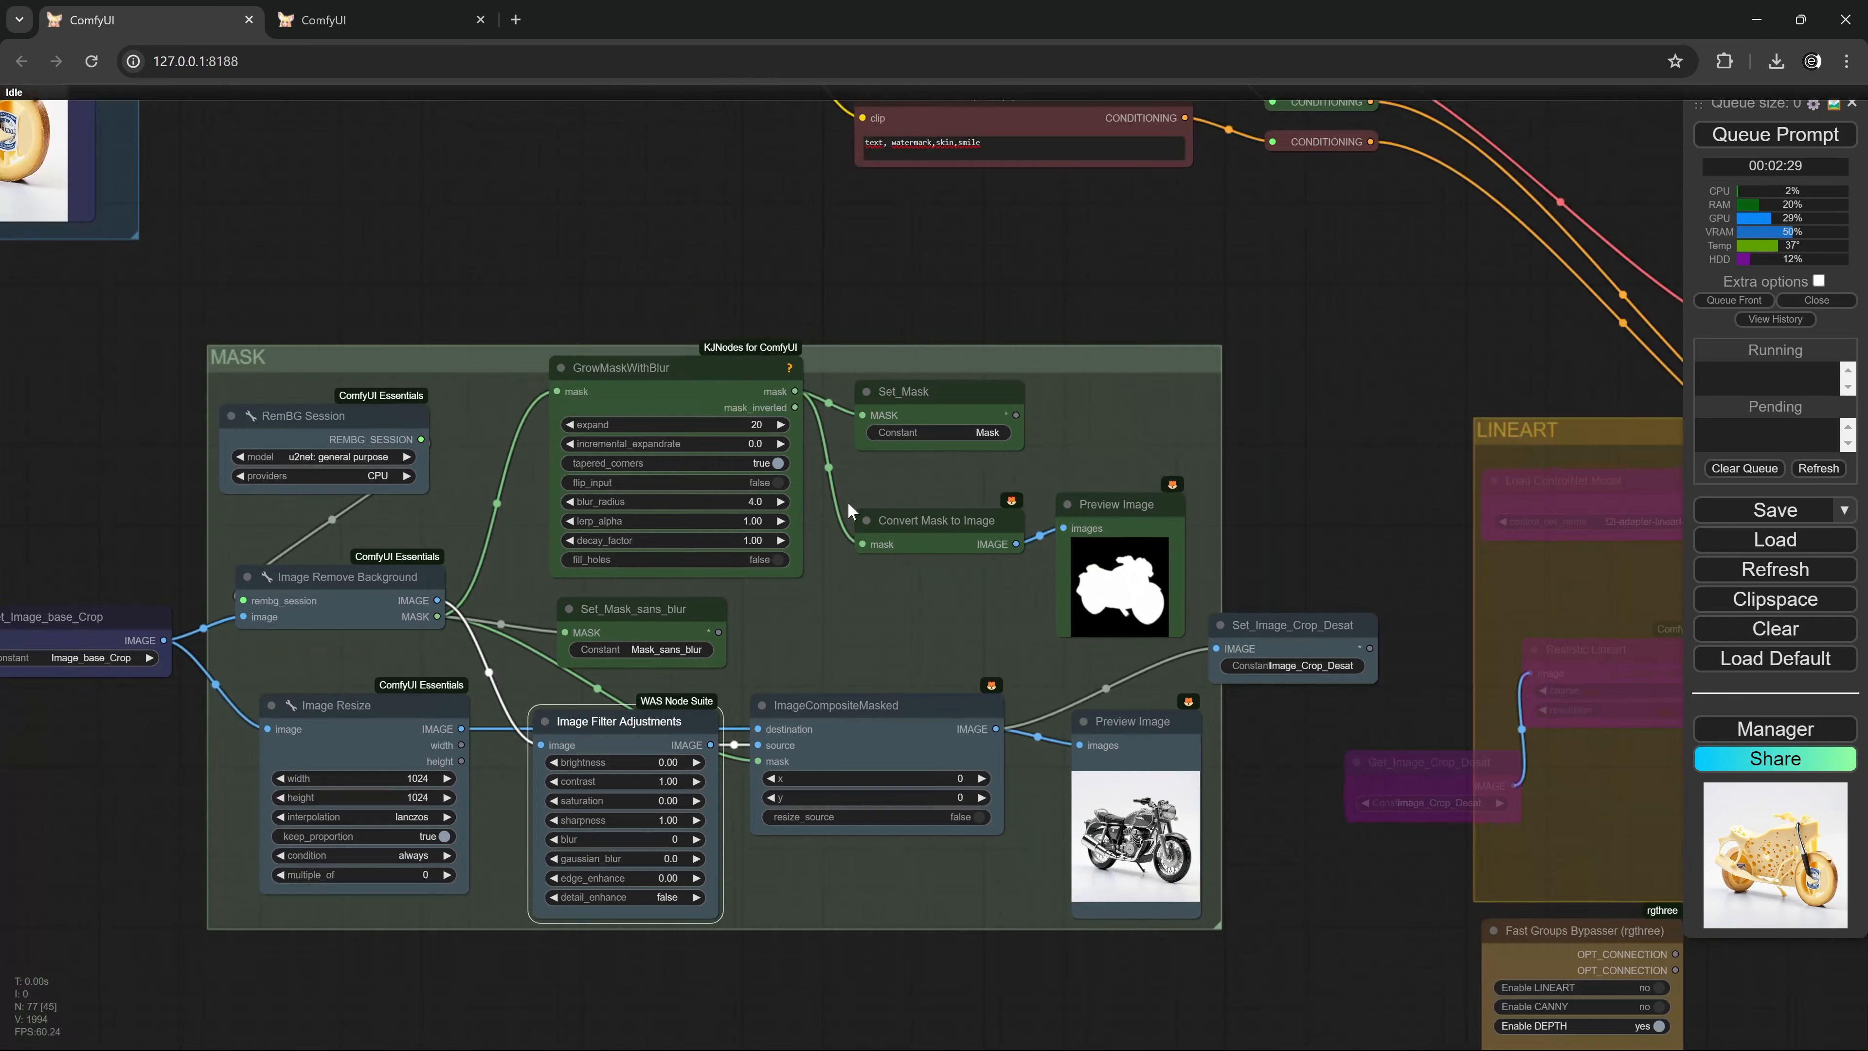
drag(1213, 468, 730, 480)
key(1)
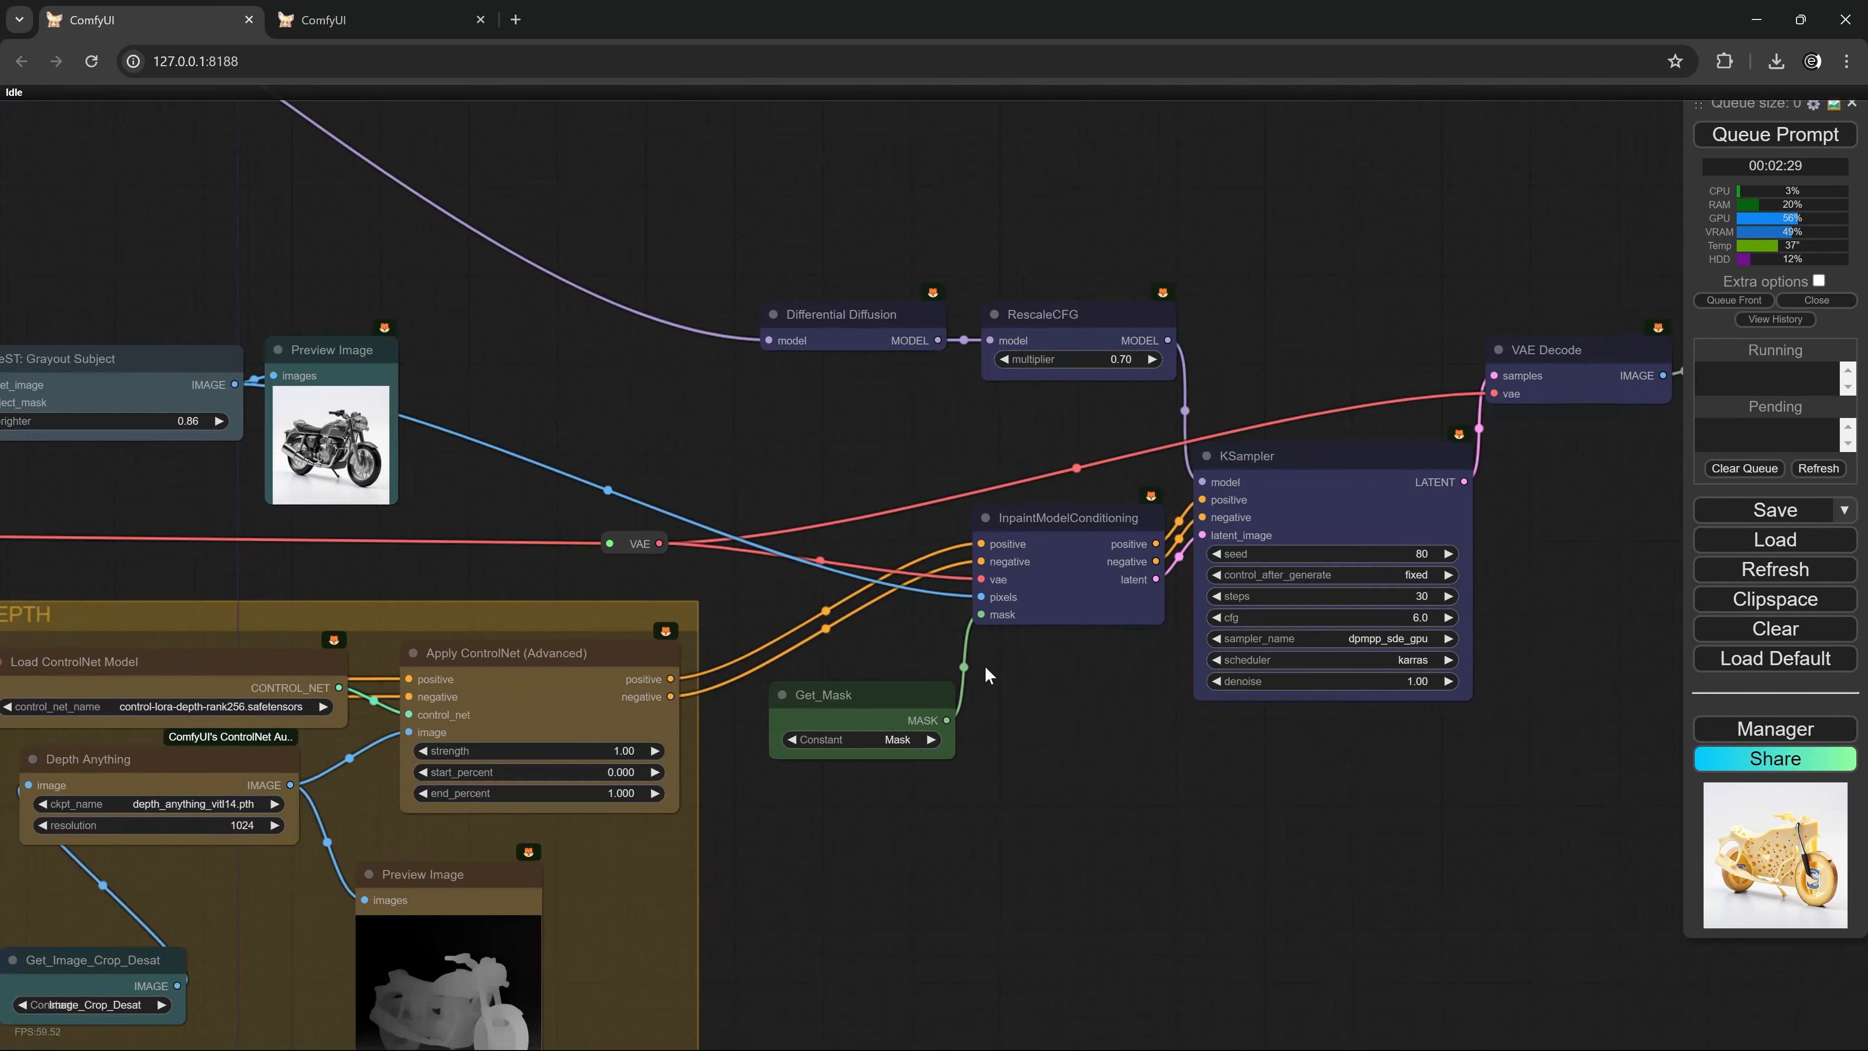
click(875, 699)
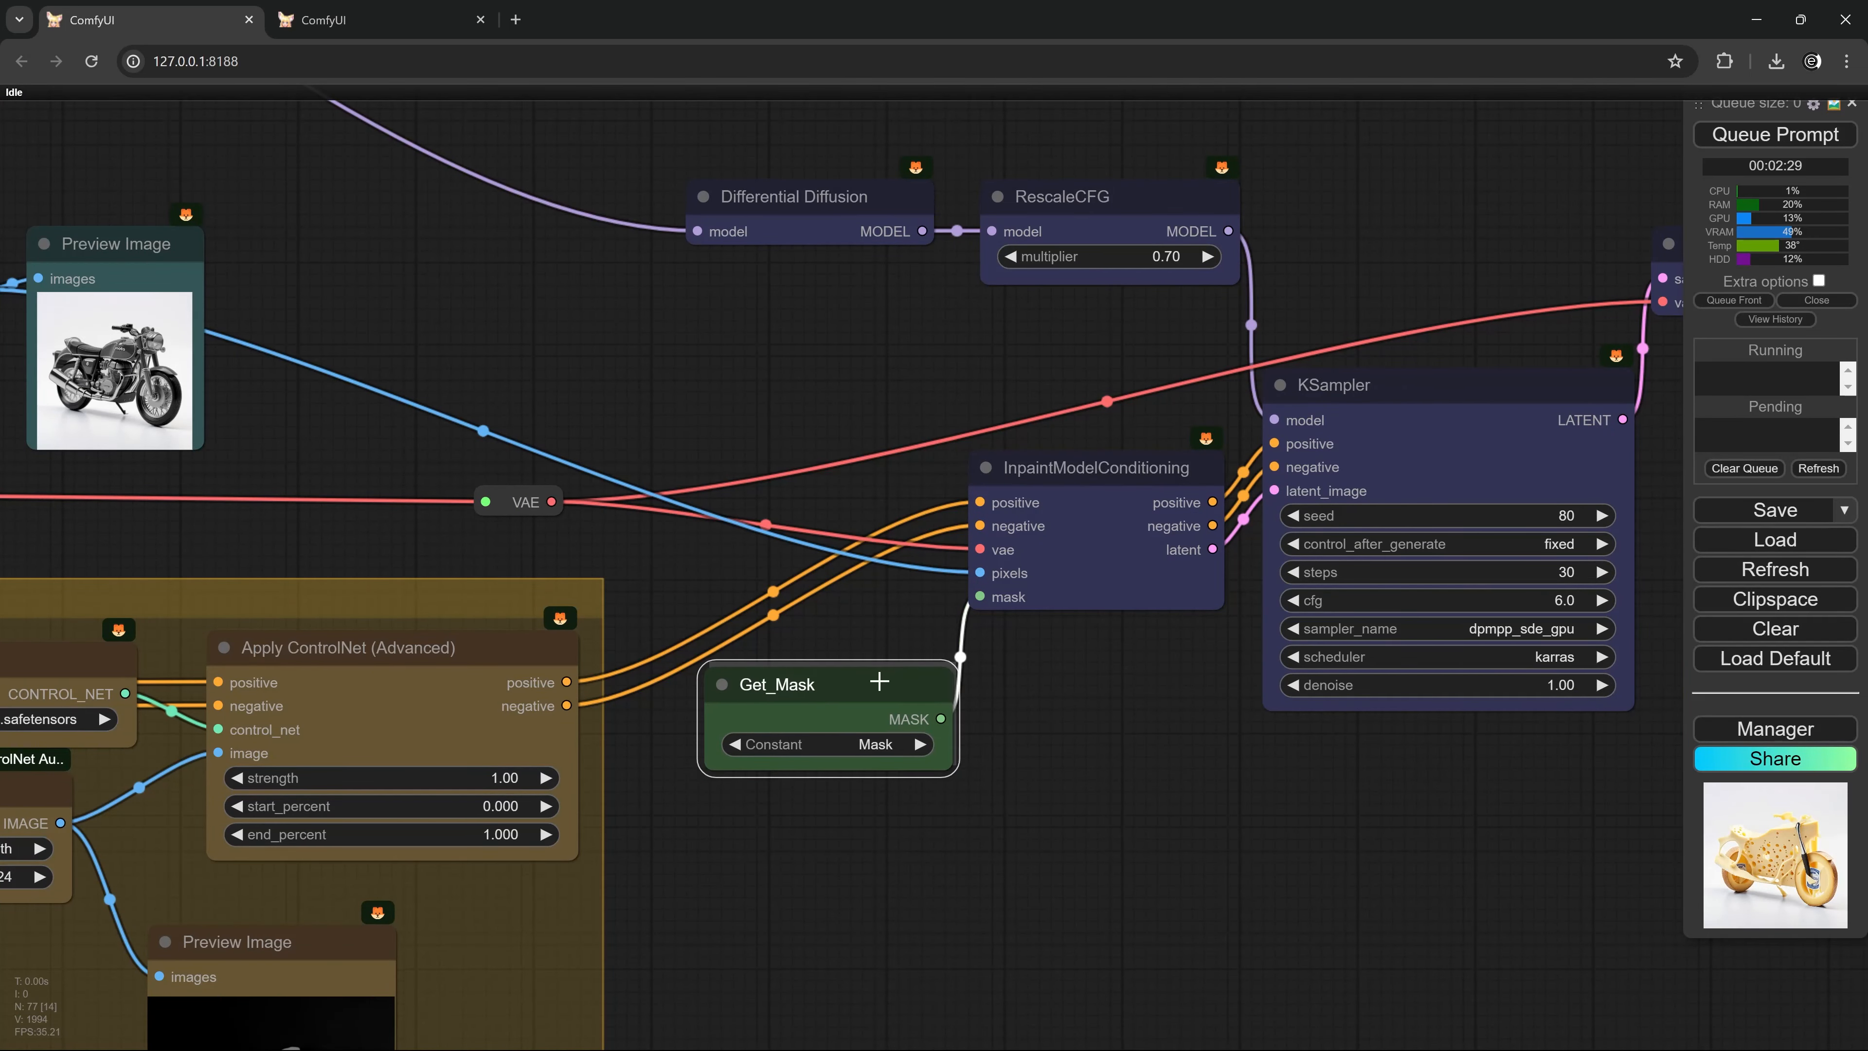
Trace the desaturated image by selecting Set_Image_Crop_Desat beside the MASK group and the matching Get_Image_Crop_Desat node at LINEART.
scroll(1060, 792, down, 6)
drag(1236, 724, 1553, 557)
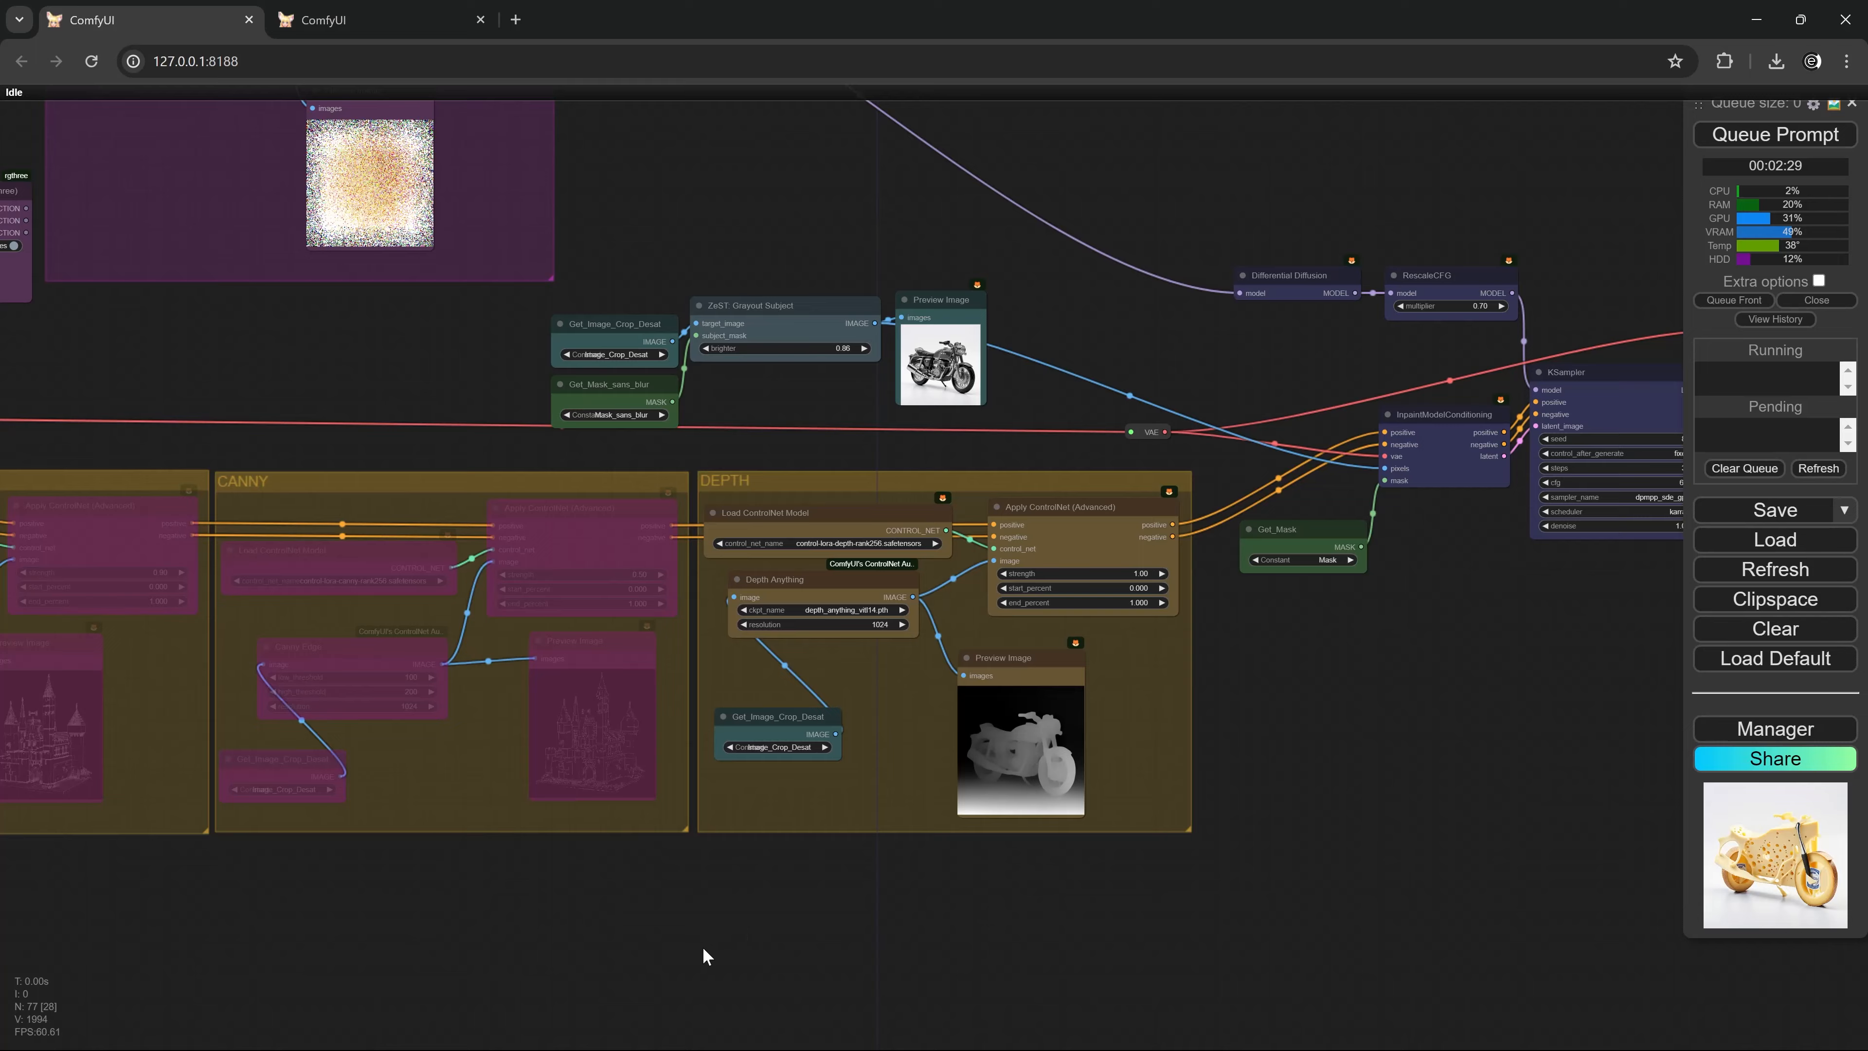
drag(704, 954, 1397, 859)
scroll(406, 629, up, 7)
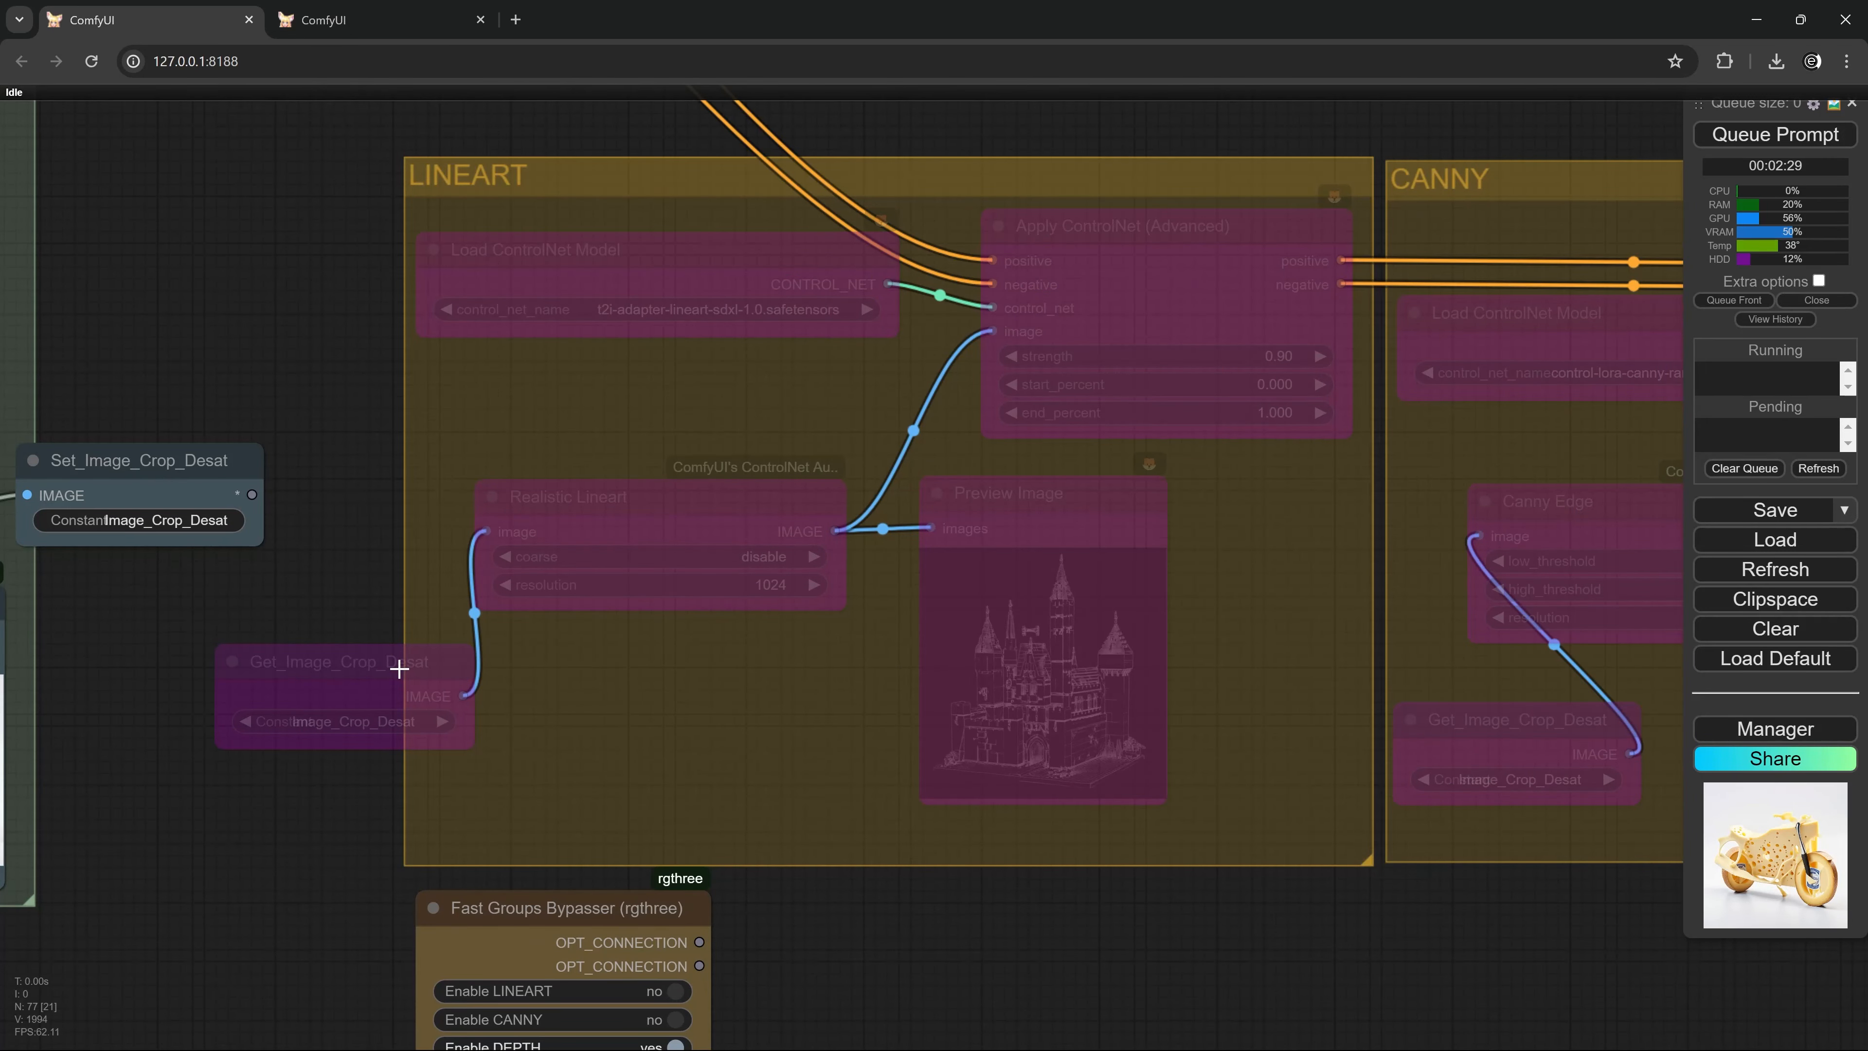
drag(406, 505, 1006, 588)
click(824, 531)
mouse_move(956, 695)
mouse_down()
mouse_move(920, 685)
mouse_move(937, 687)
mouse_up()
drag(1050, 692, 1047, 686)
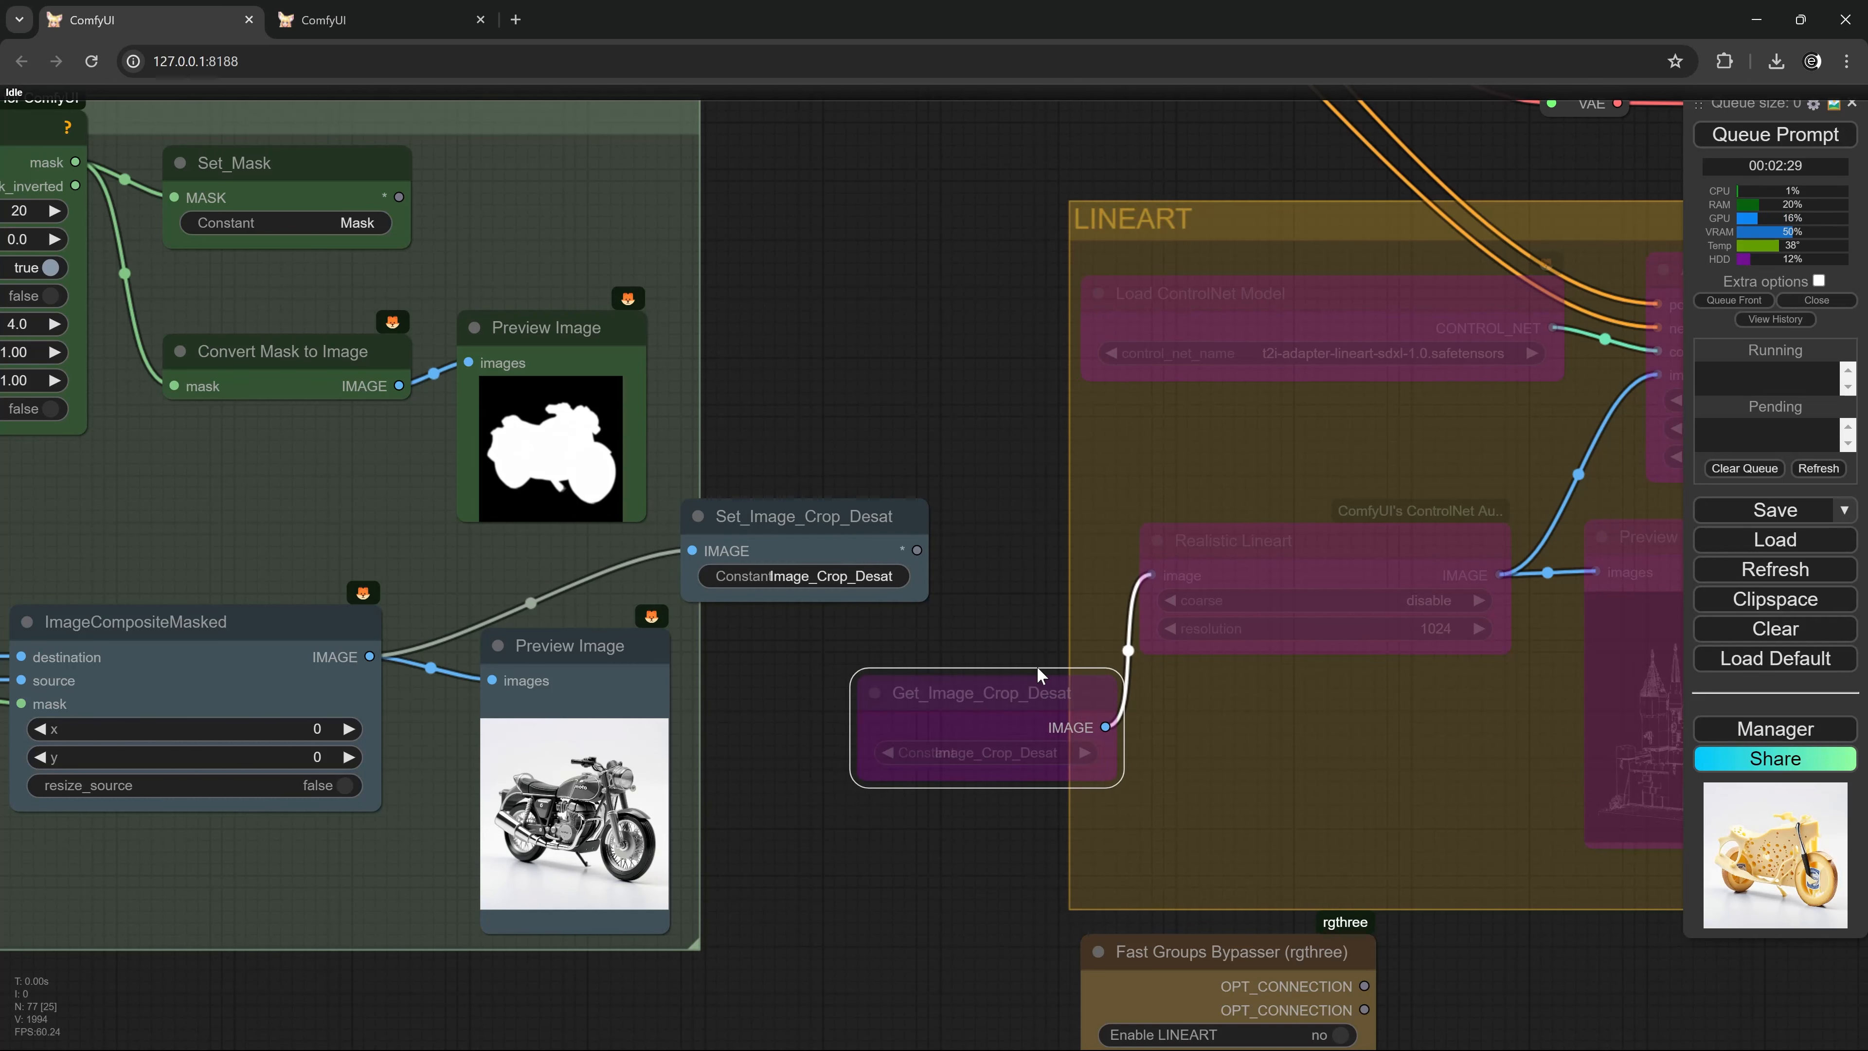
click(905, 529)
scroll(912, 457, down, 2)
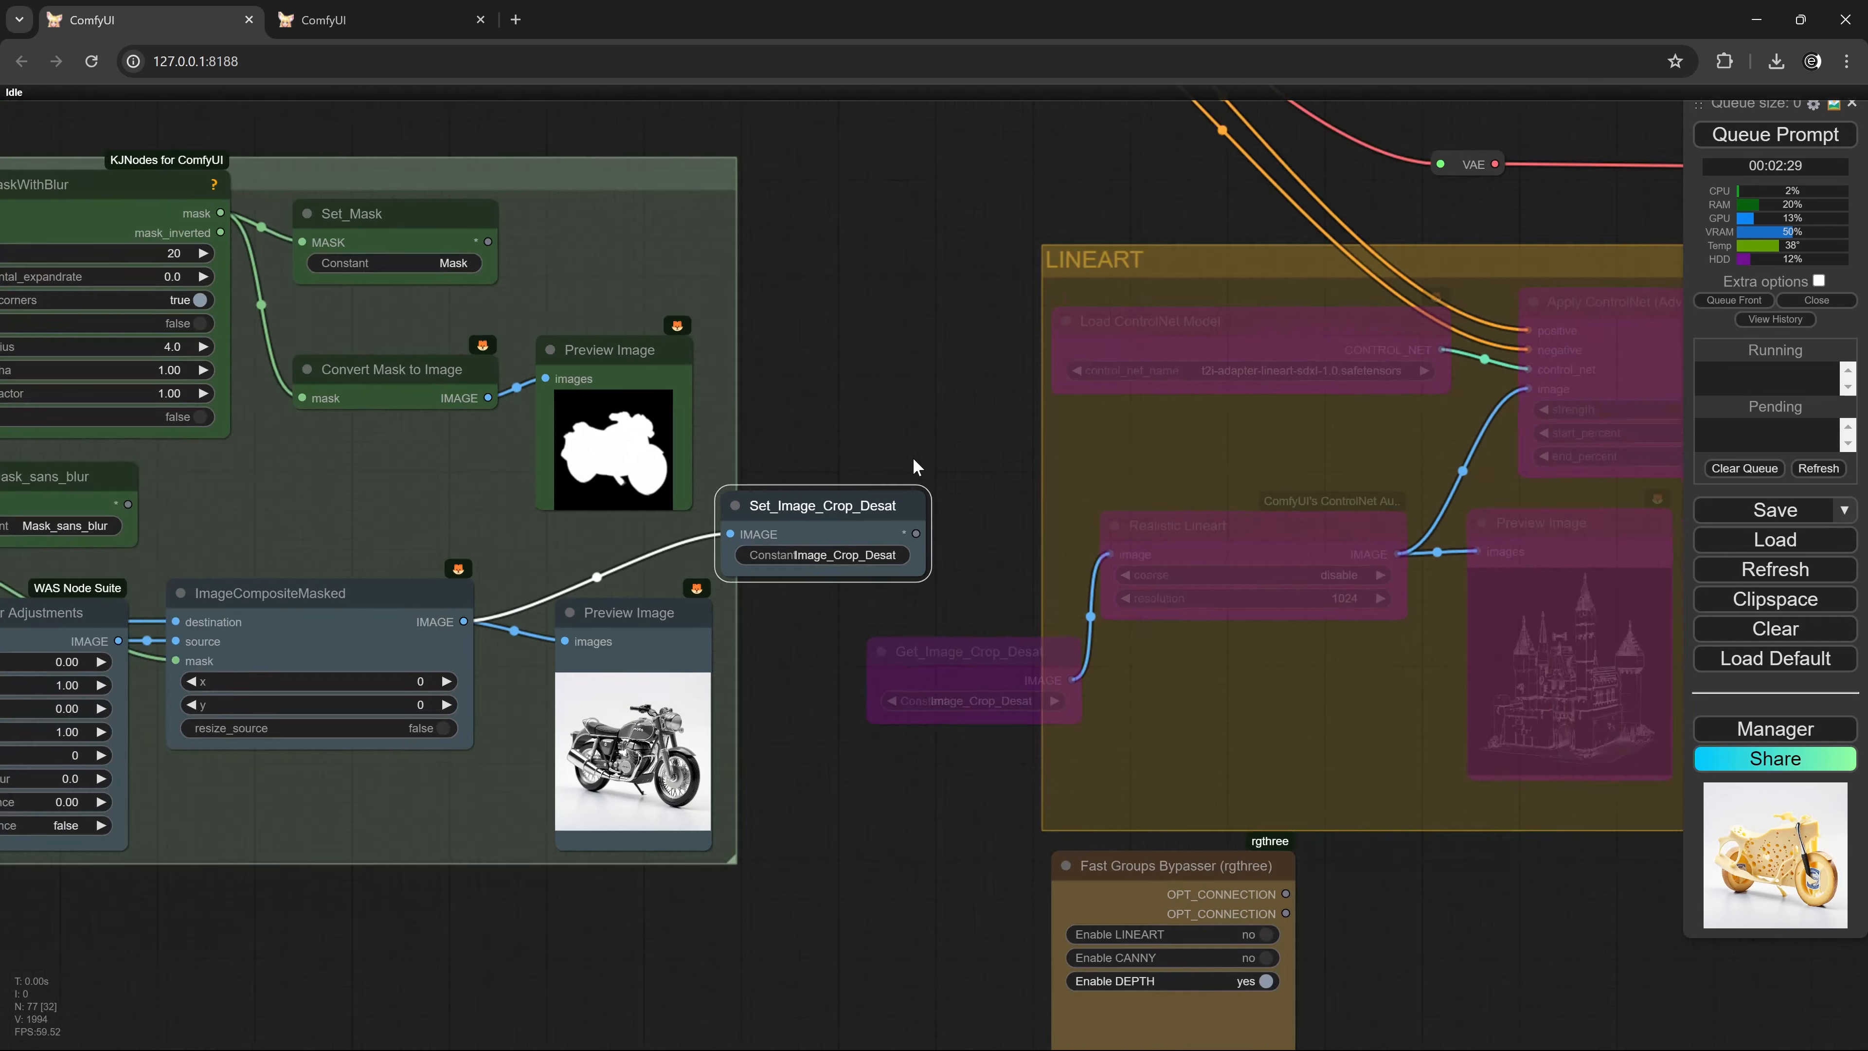
Reposition and widen the Get_Mask_sans_blur and Get_Image_Crop_Desat nodes feeding ZeST: Grayout Subject.
scroll(932, 413, down, 2)
scroll(1049, 356, up, 2)
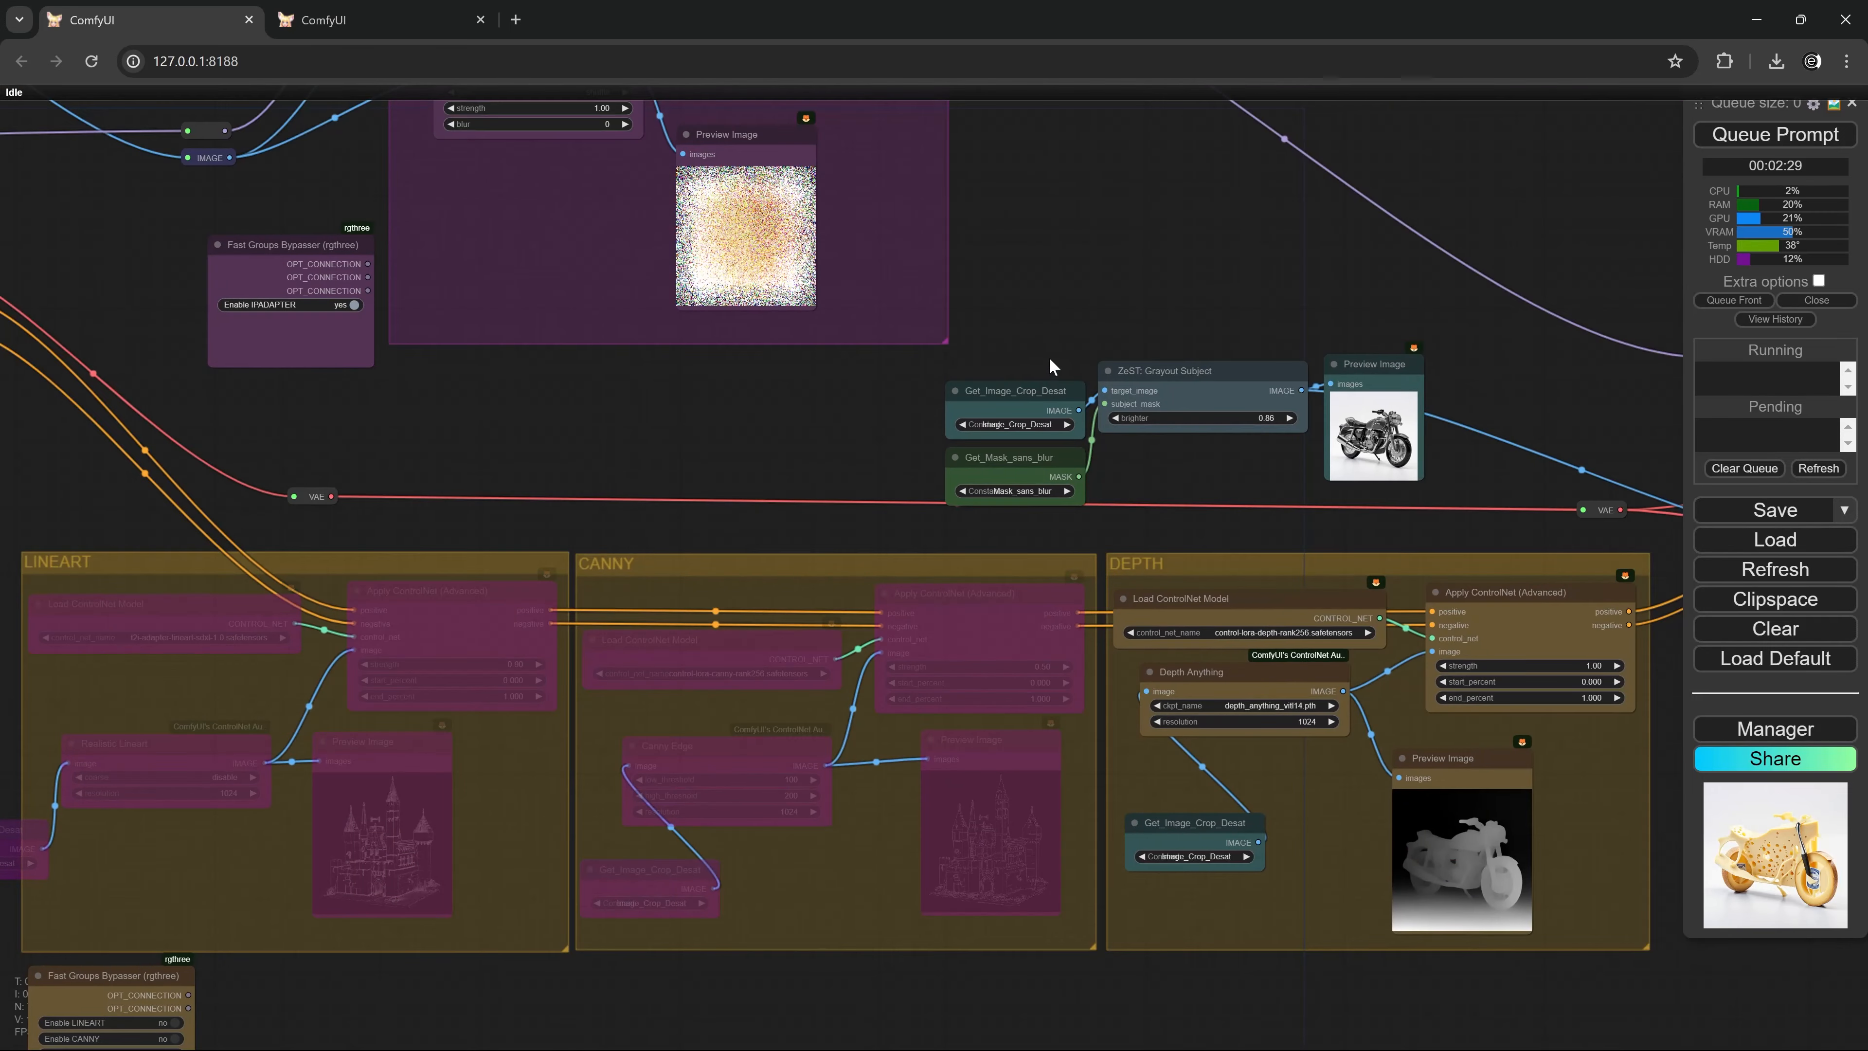
scroll(949, 403, up, 6)
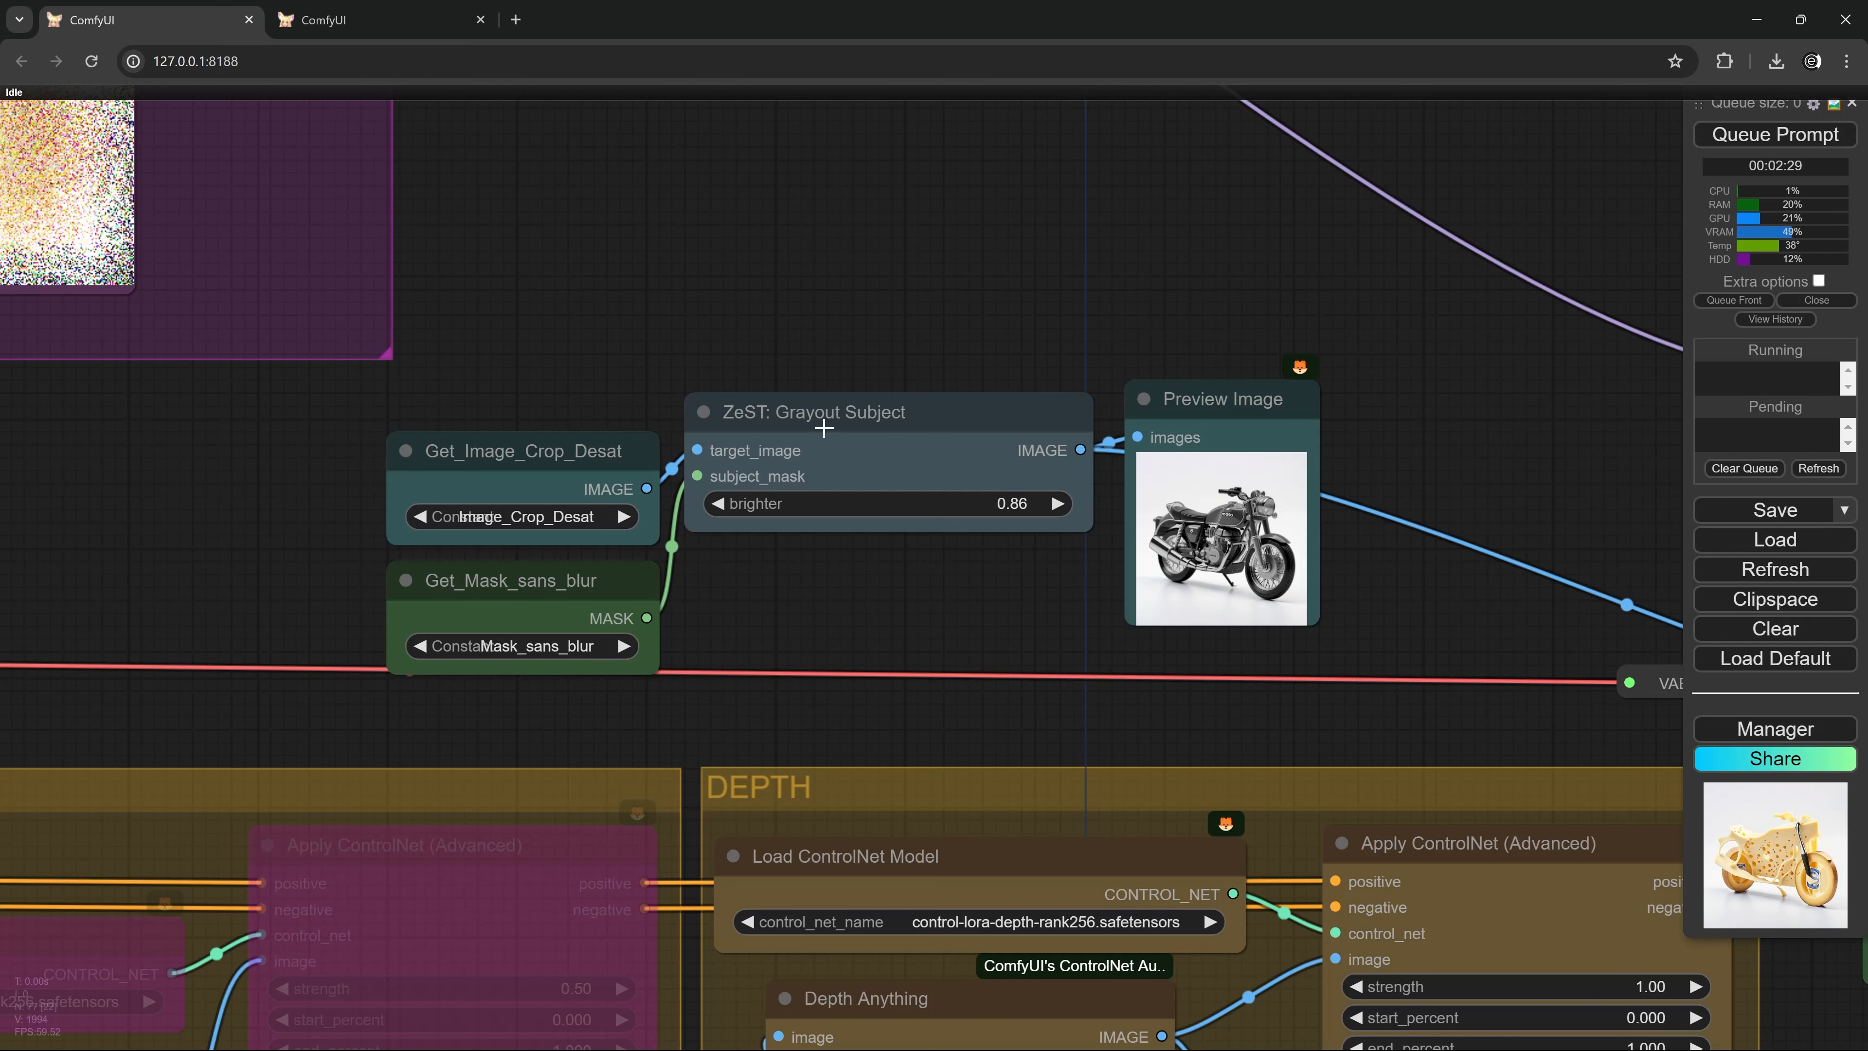
drag(602, 602, 589, 602)
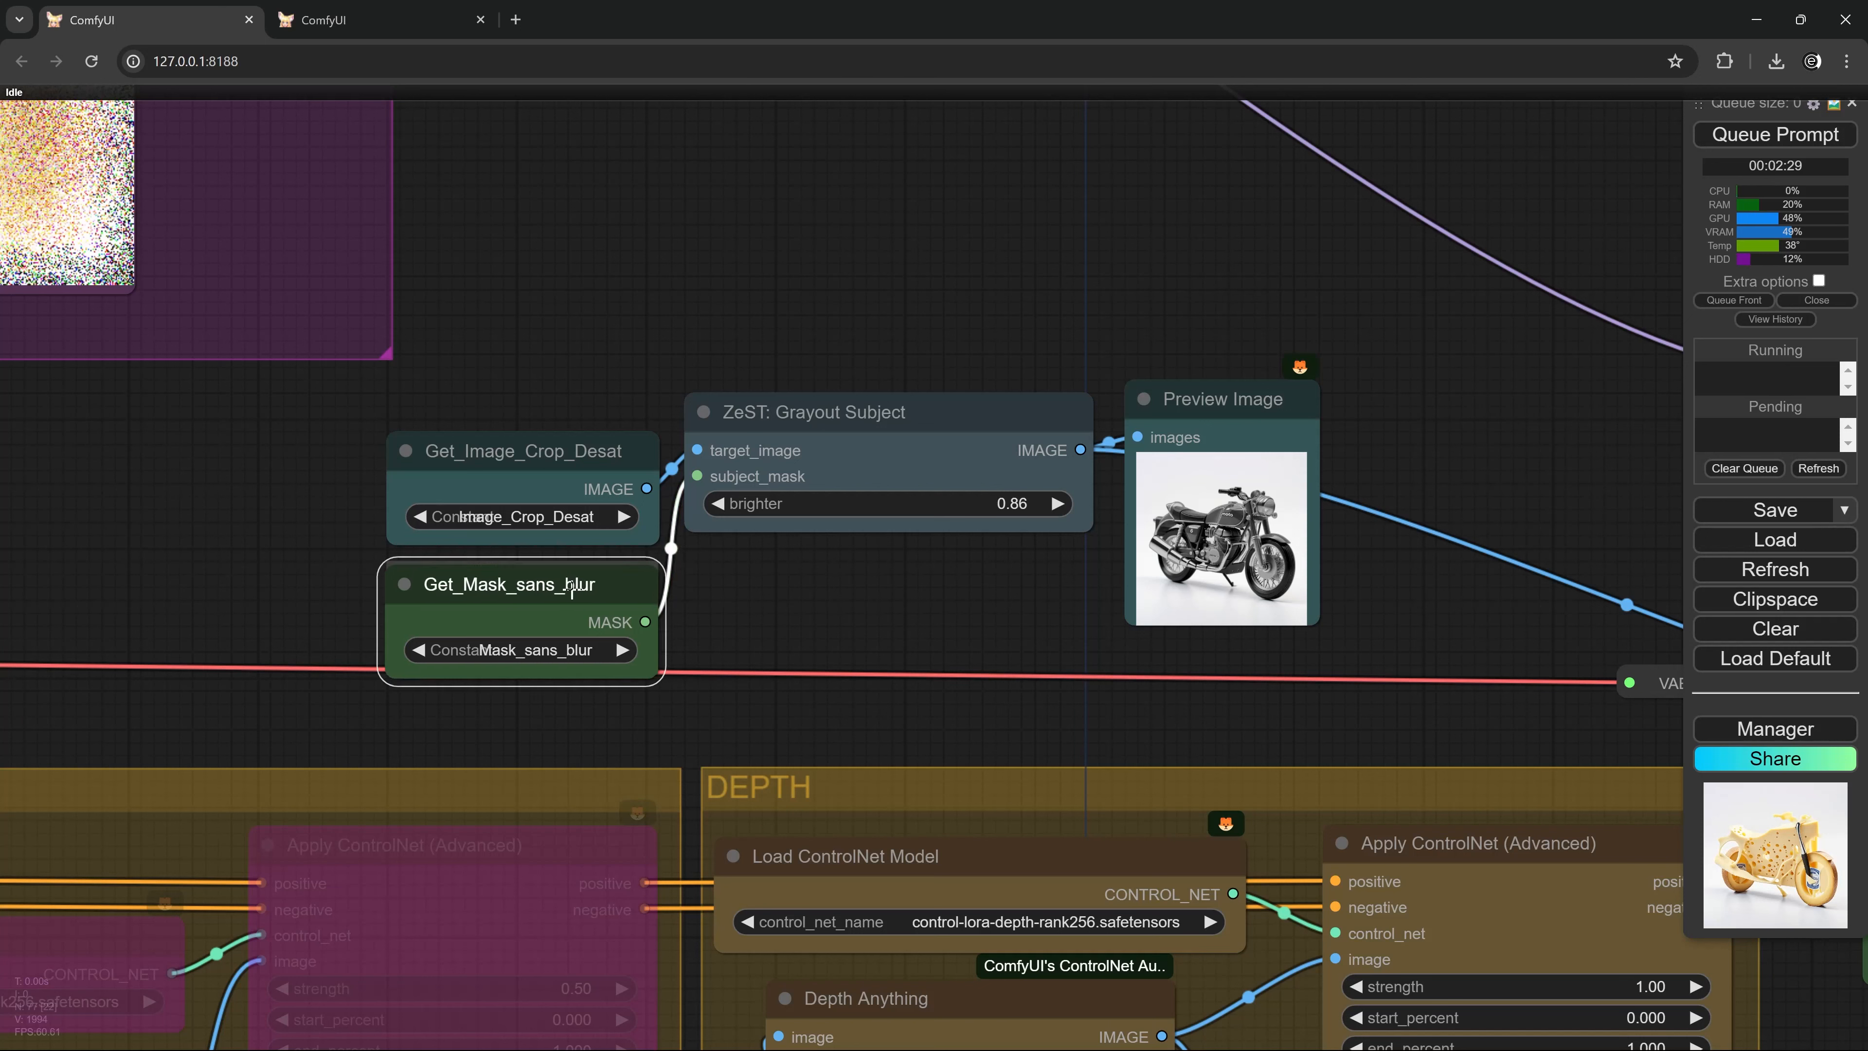
drag(643, 674, 684, 680)
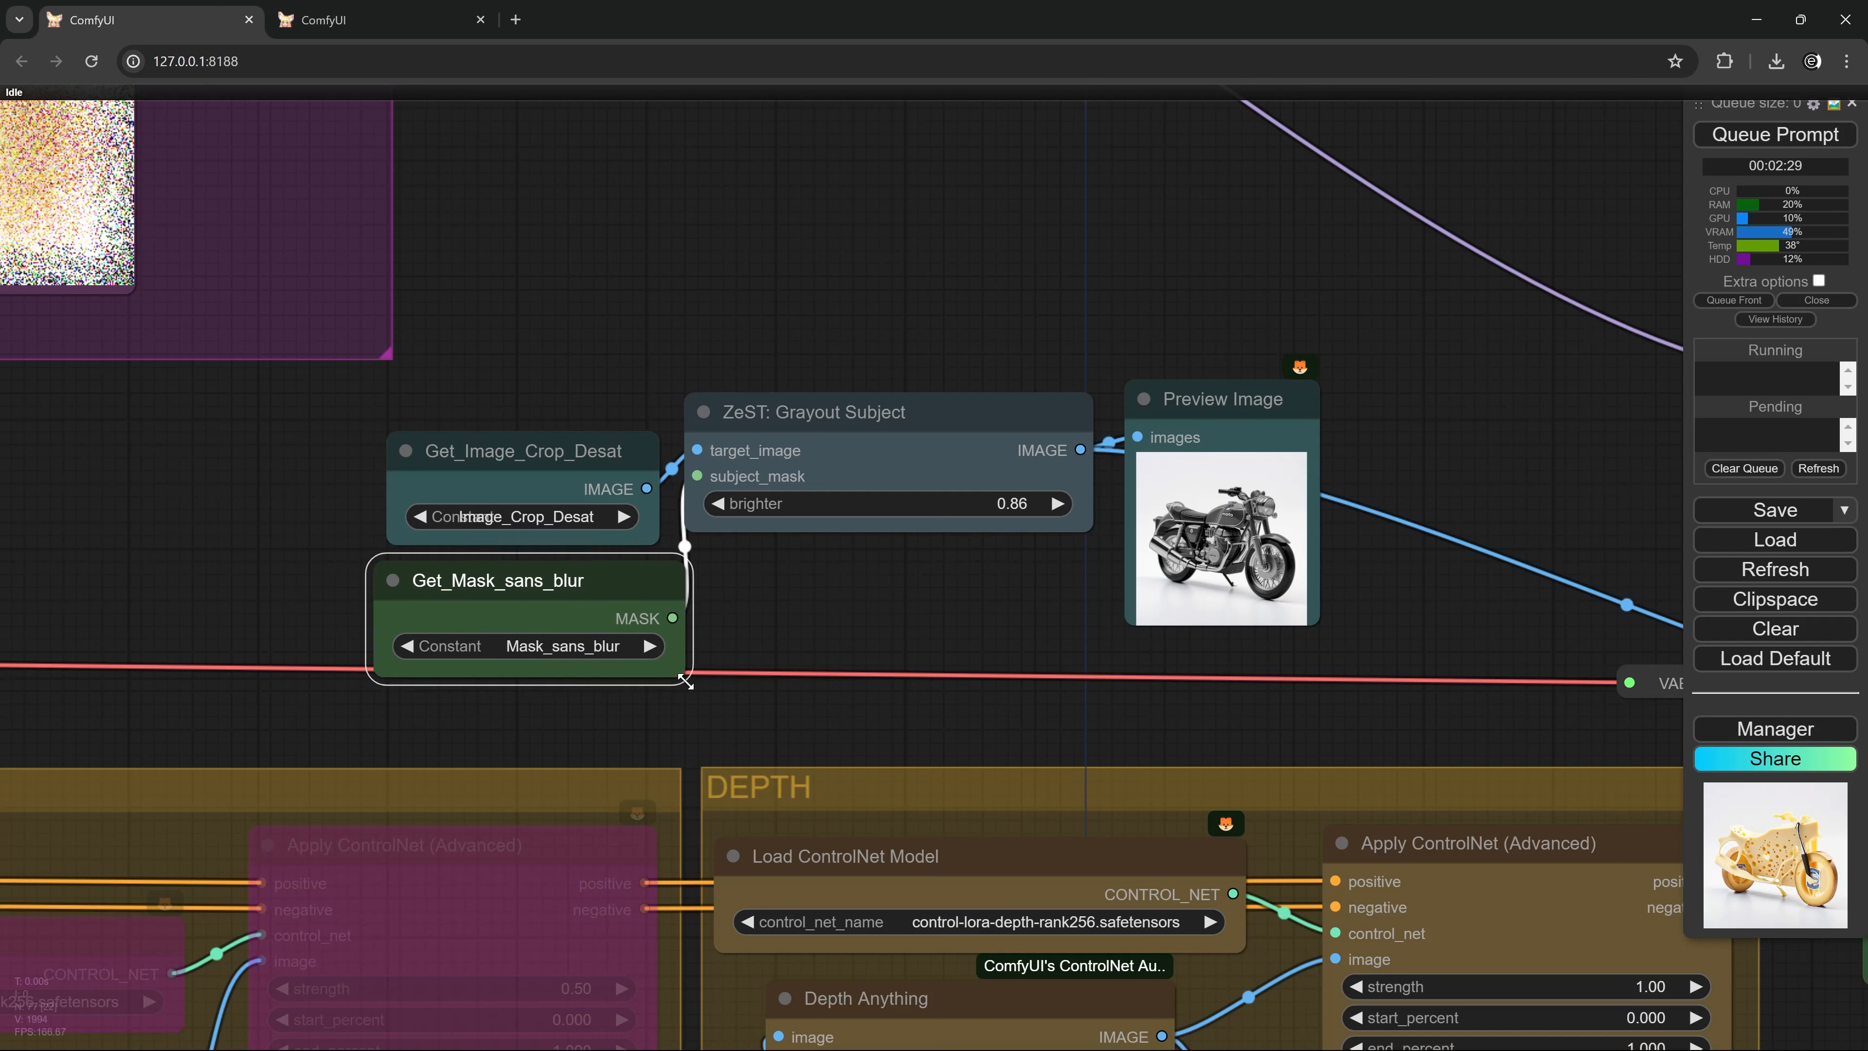
drag(618, 459, 592, 447)
drag(632, 532, 662, 534)
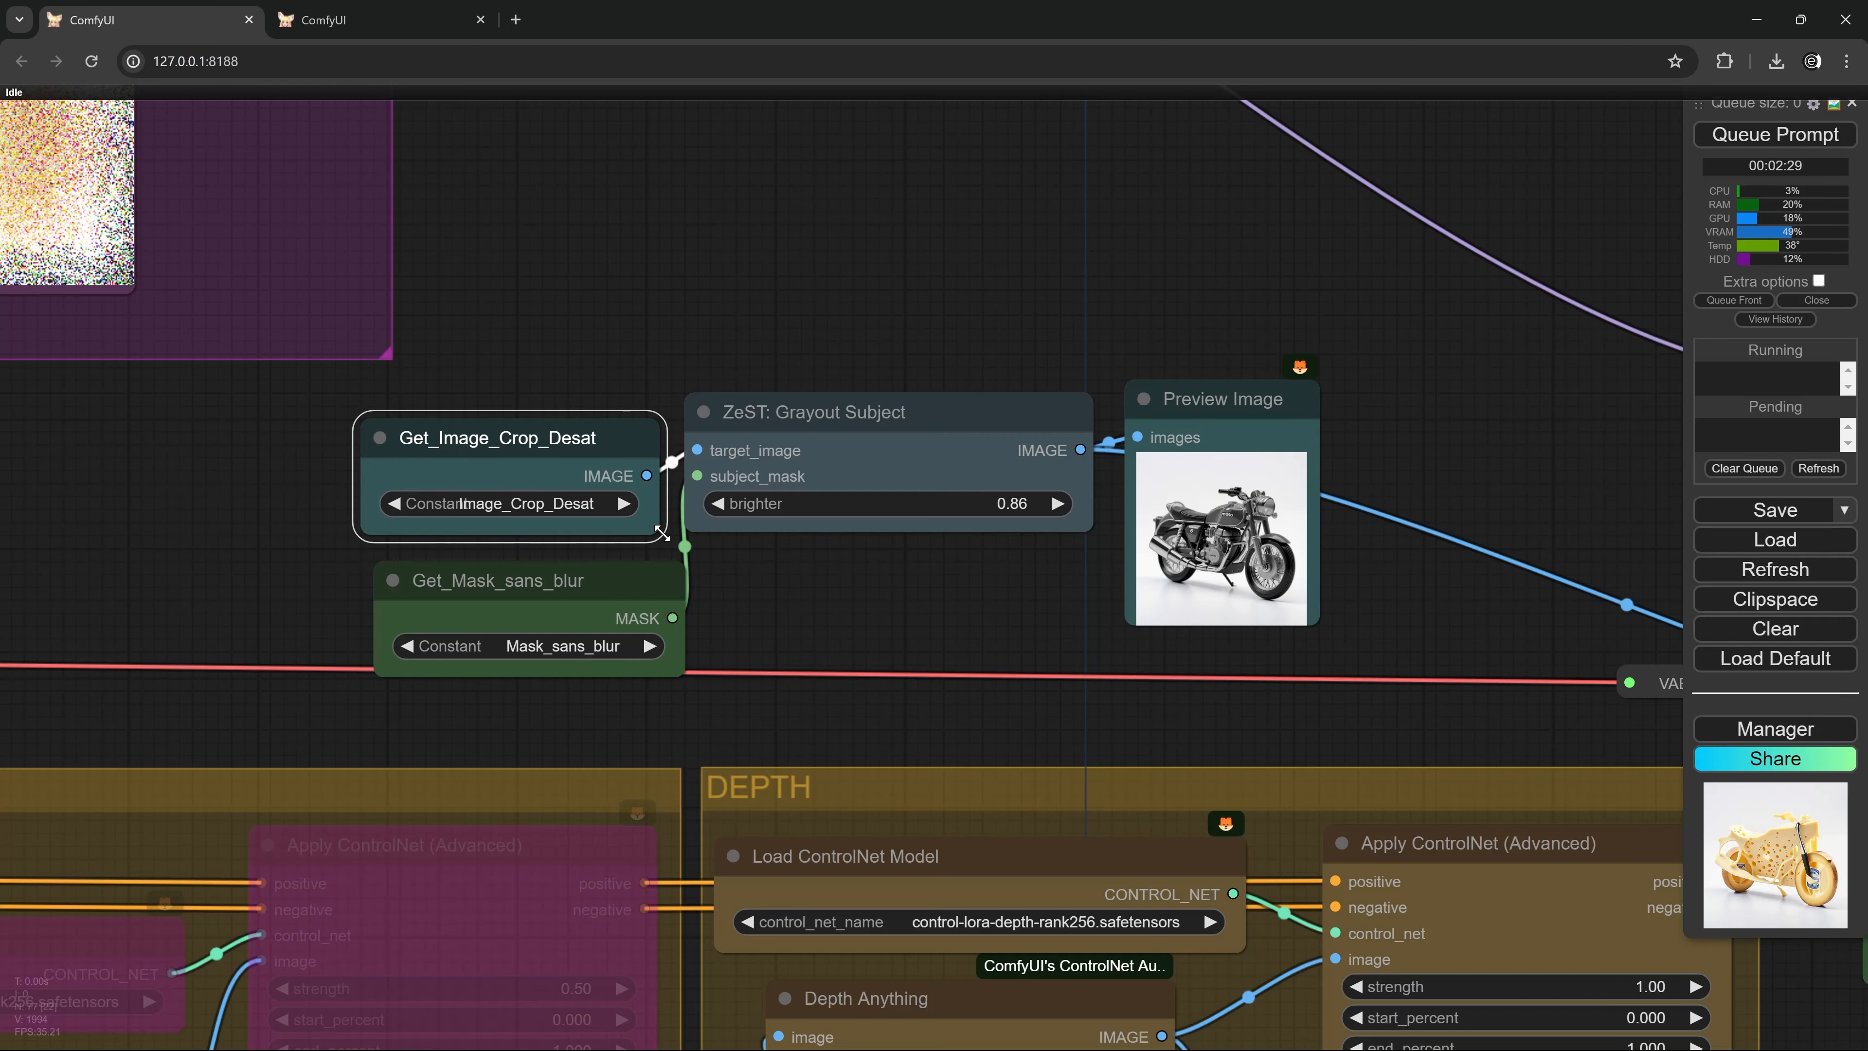
Examine the ZeST: Grayout Subject node and its motorcycle preview in close-up.
scroll(821, 566, down, 2)
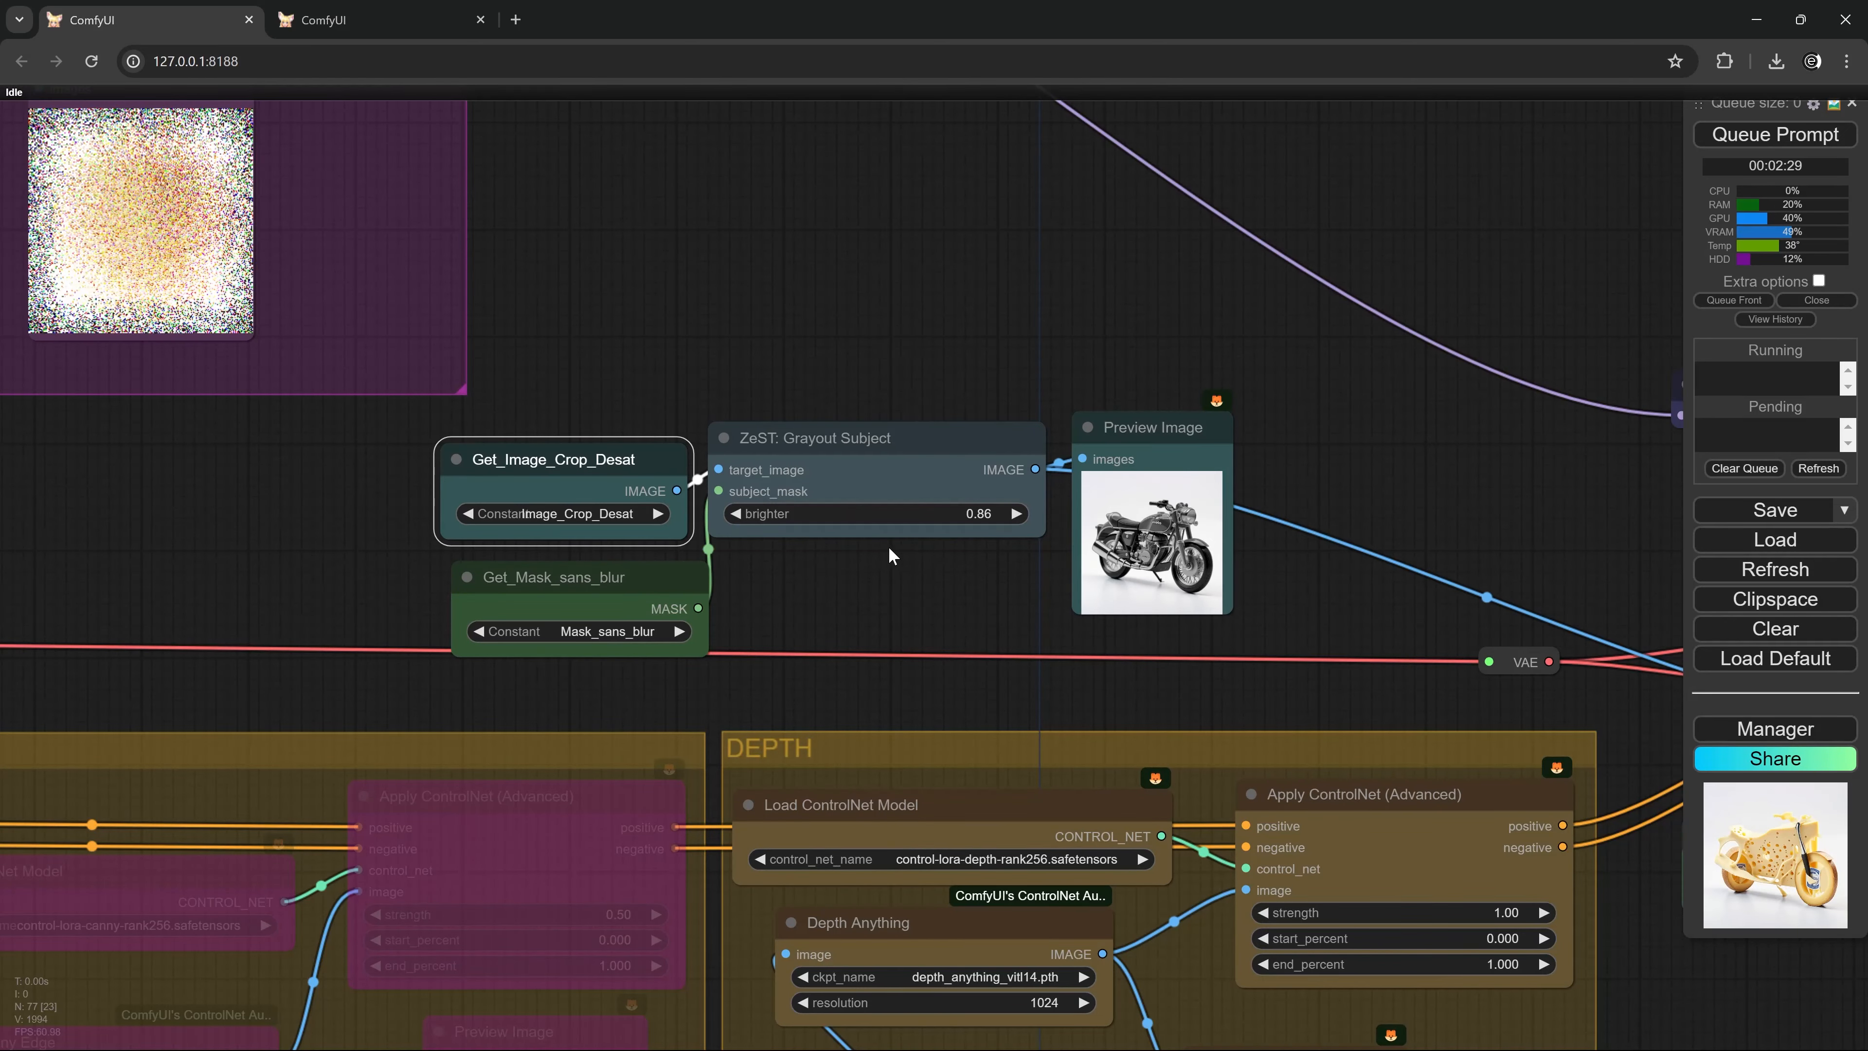
scroll(890, 548, up, 4)
scroll(1052, 615, up, 10)
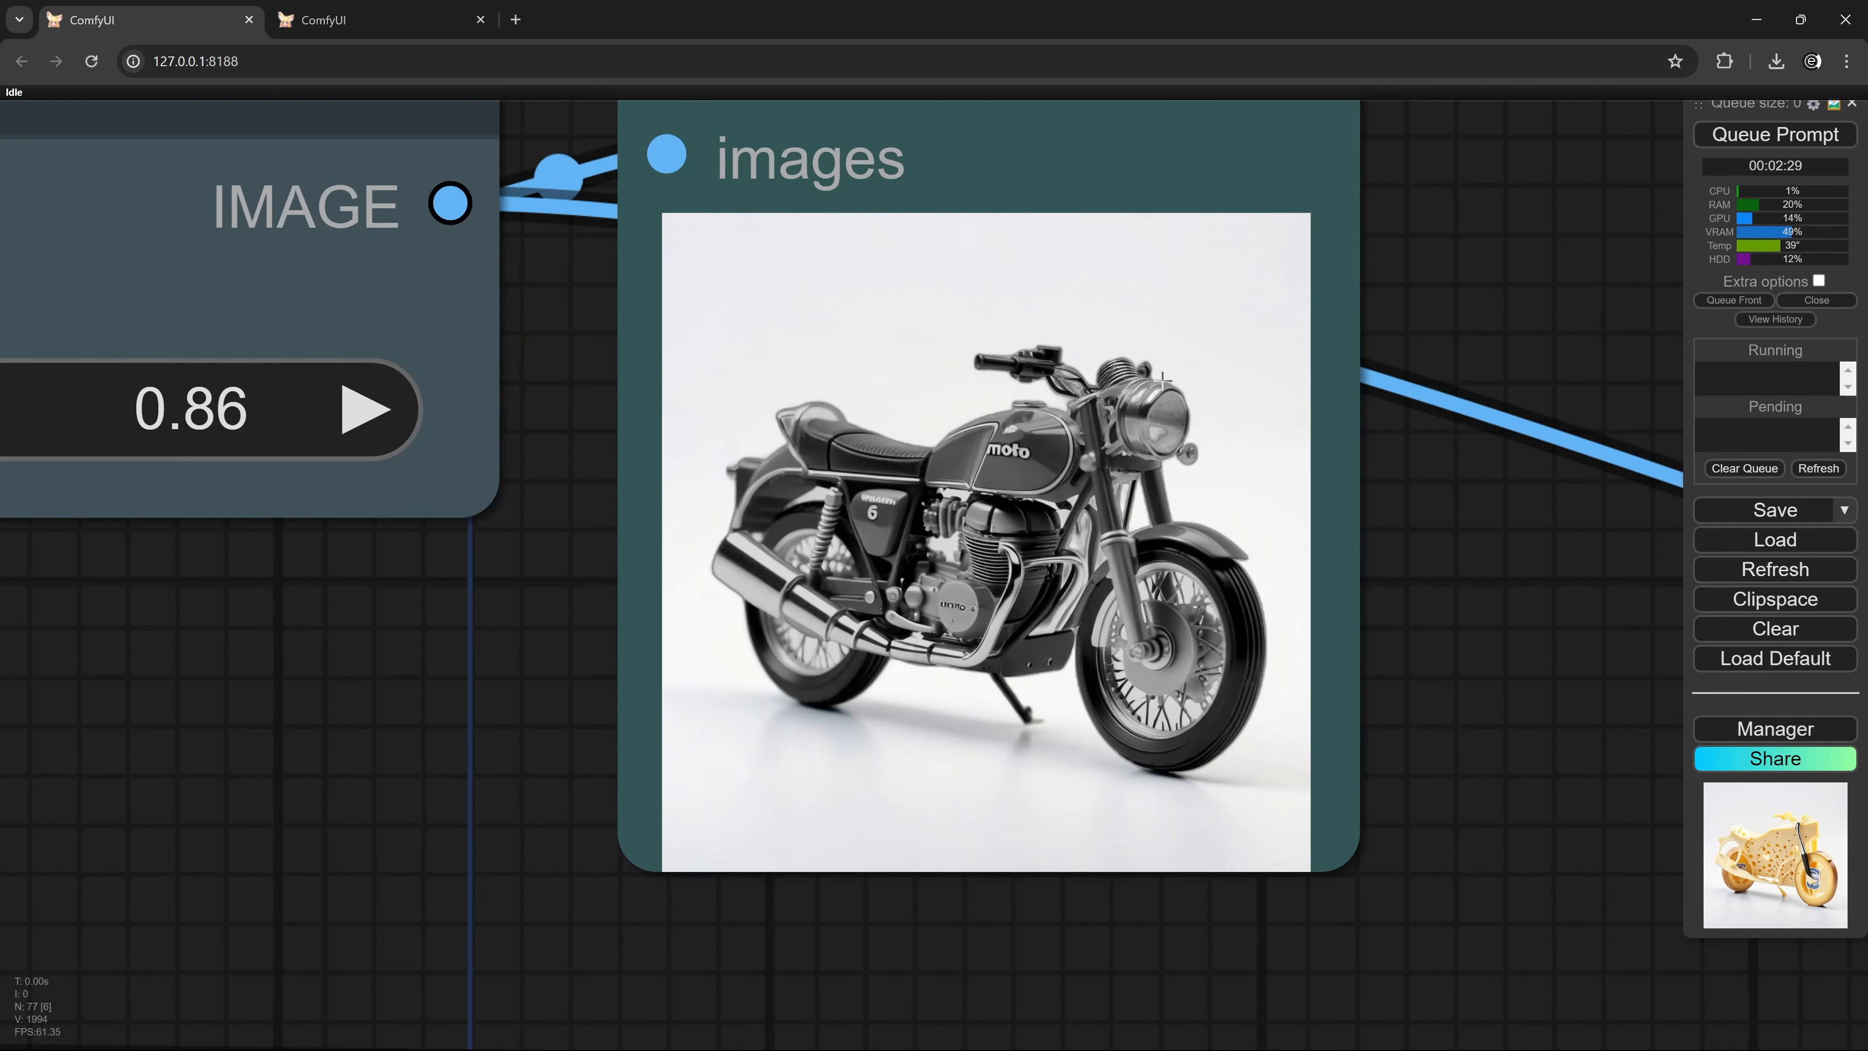
scroll(853, 543, down, 15)
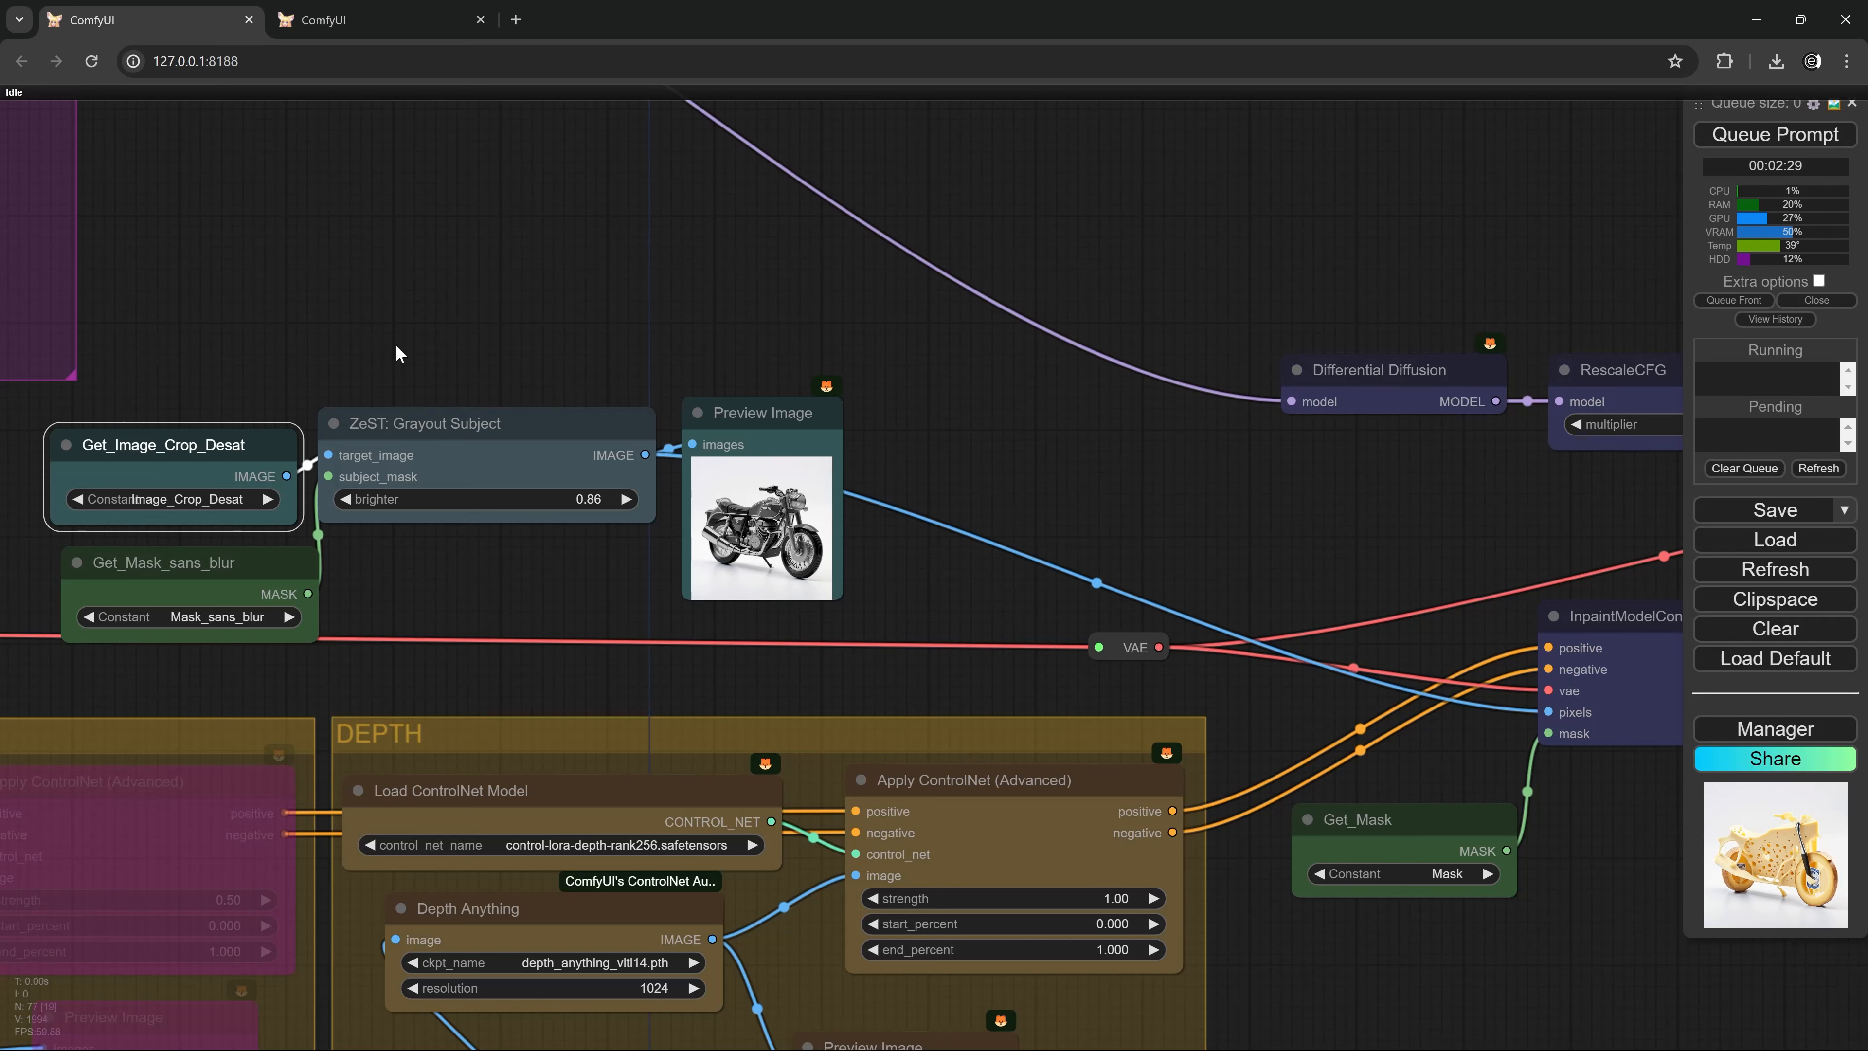
drag(396, 346, 514, 358)
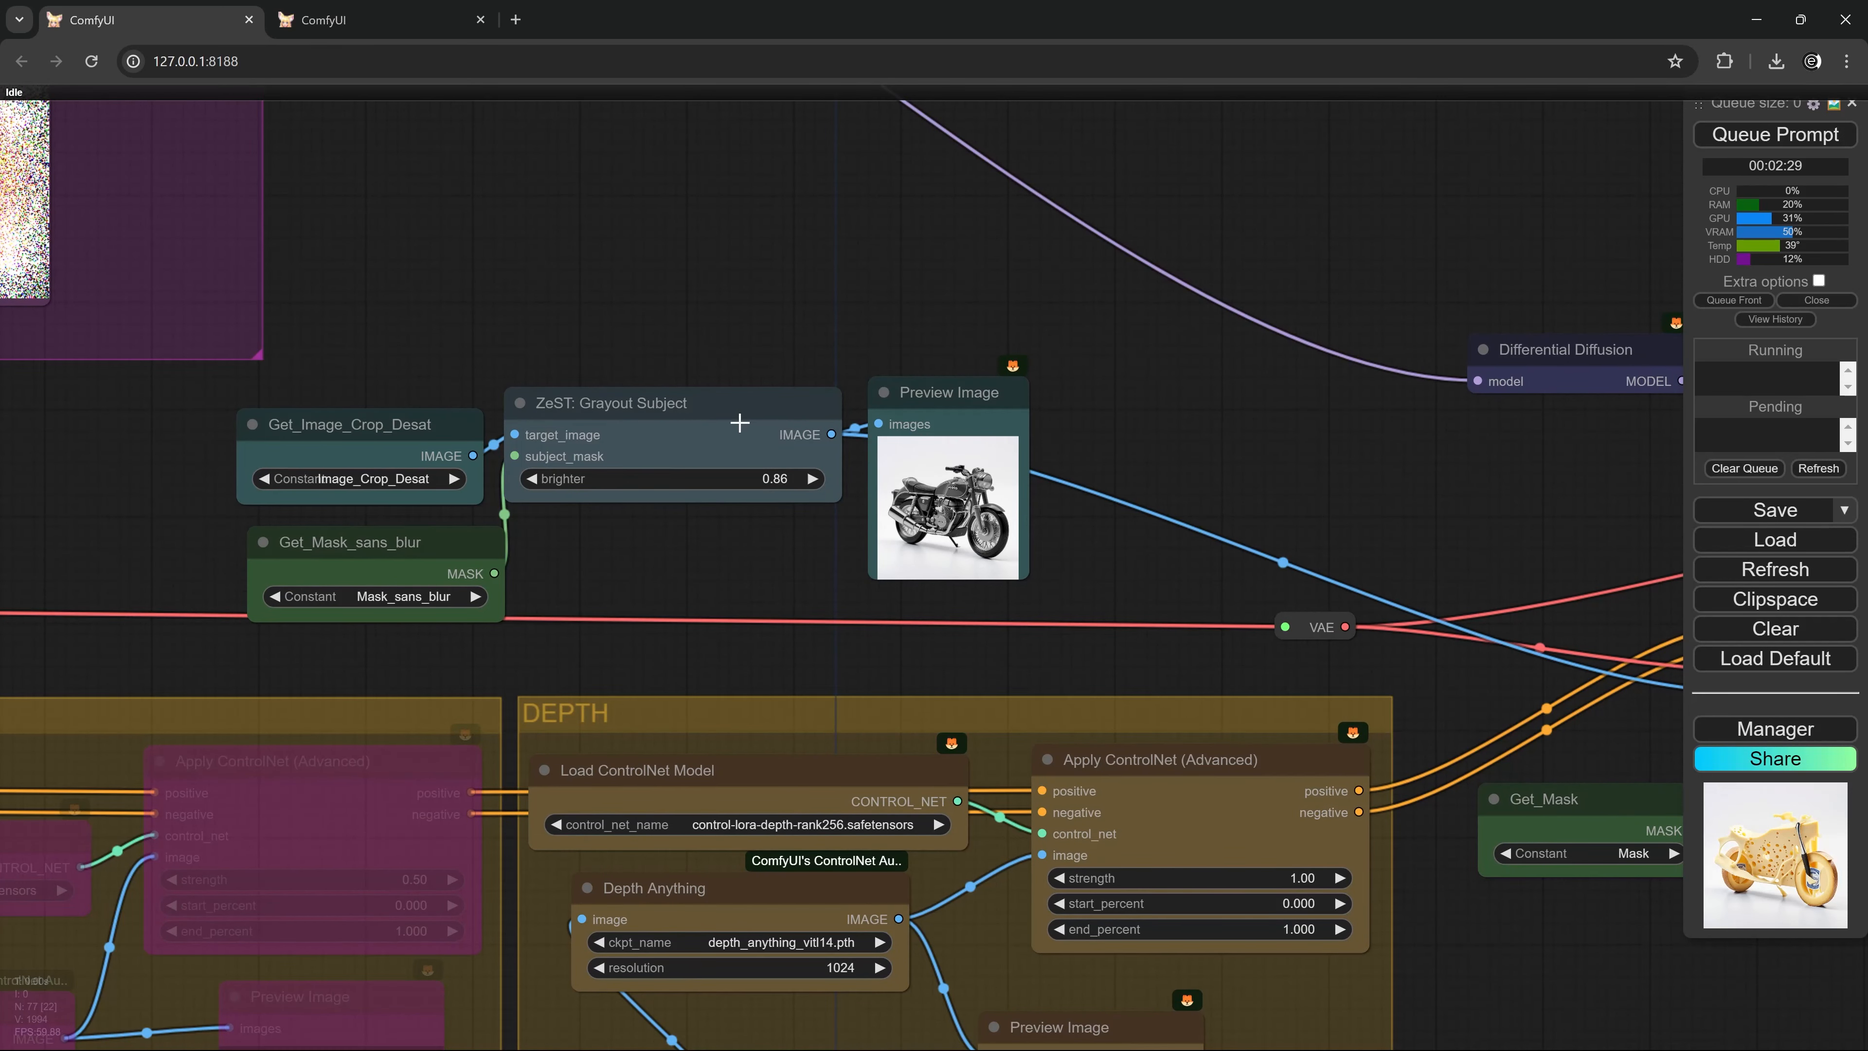
scroll(1201, 506, down, 3)
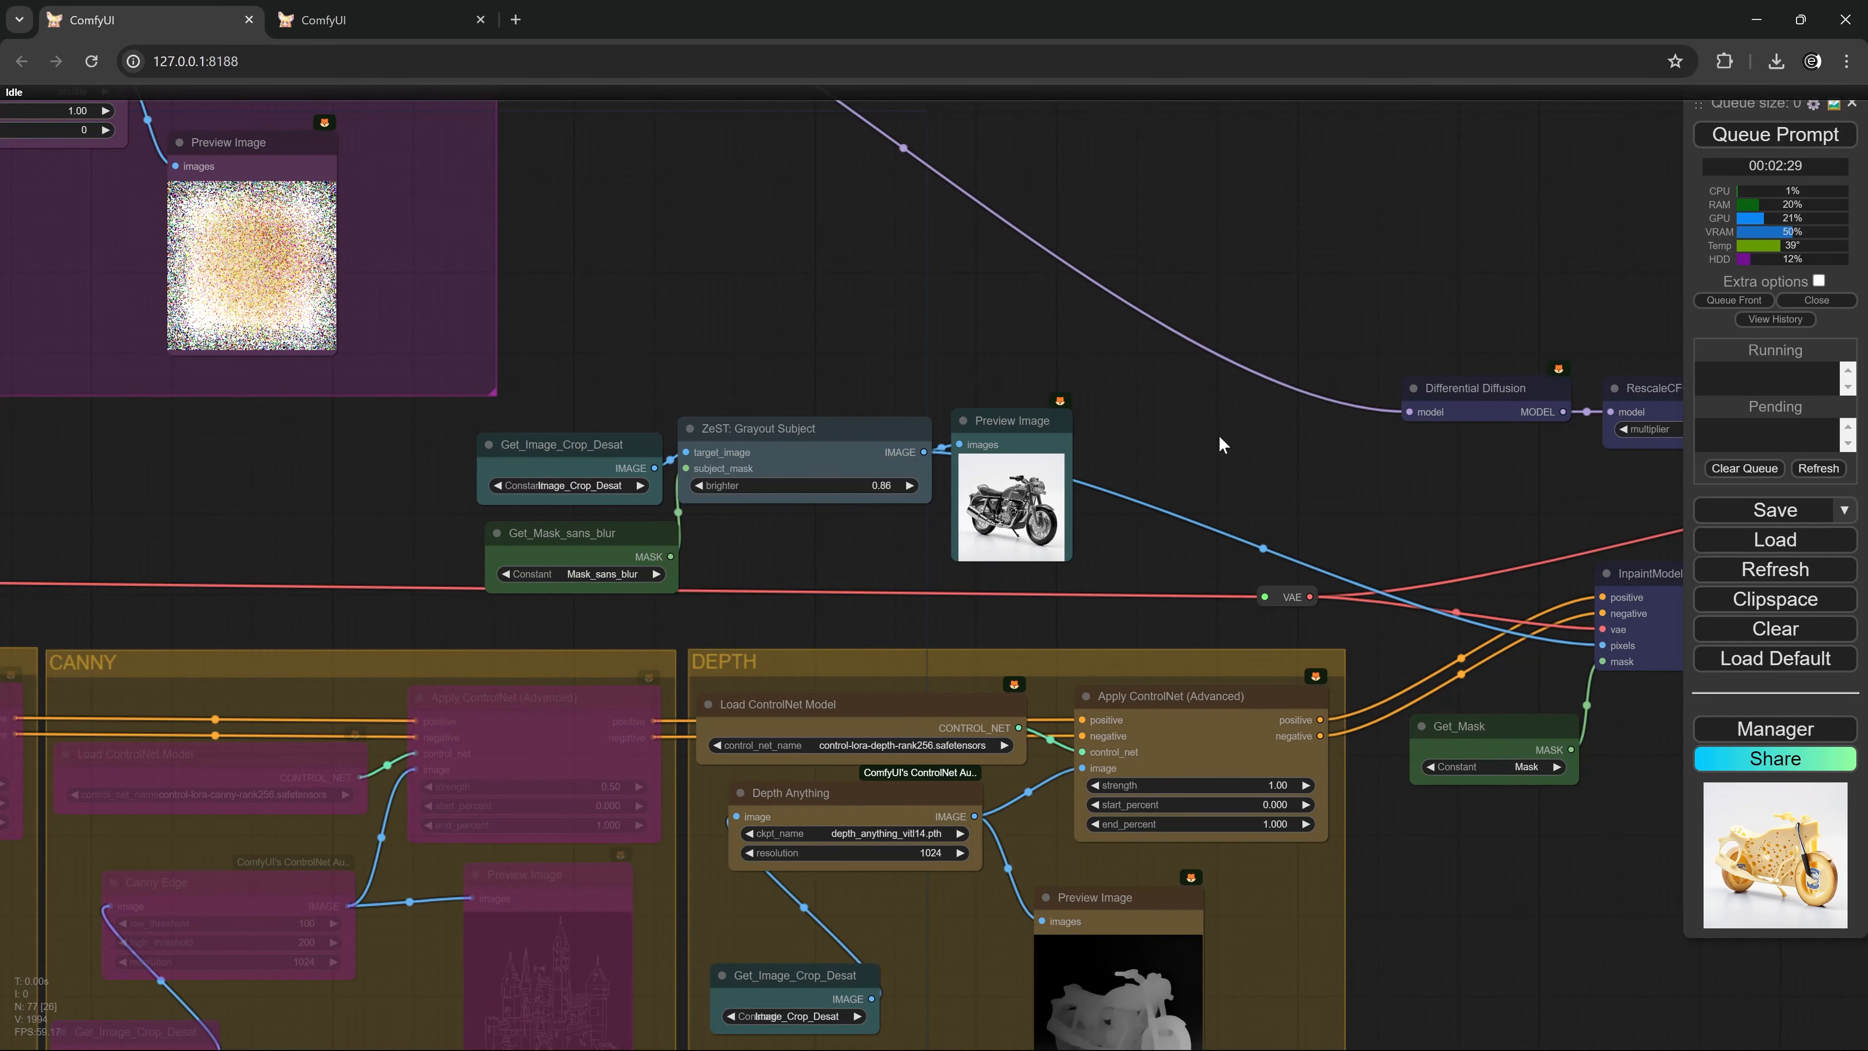
Review the path into the KSampler, then return to the two CLIP Text Encode prompts beside the checkpoint loader.
scroll(1169, 482, down, 3)
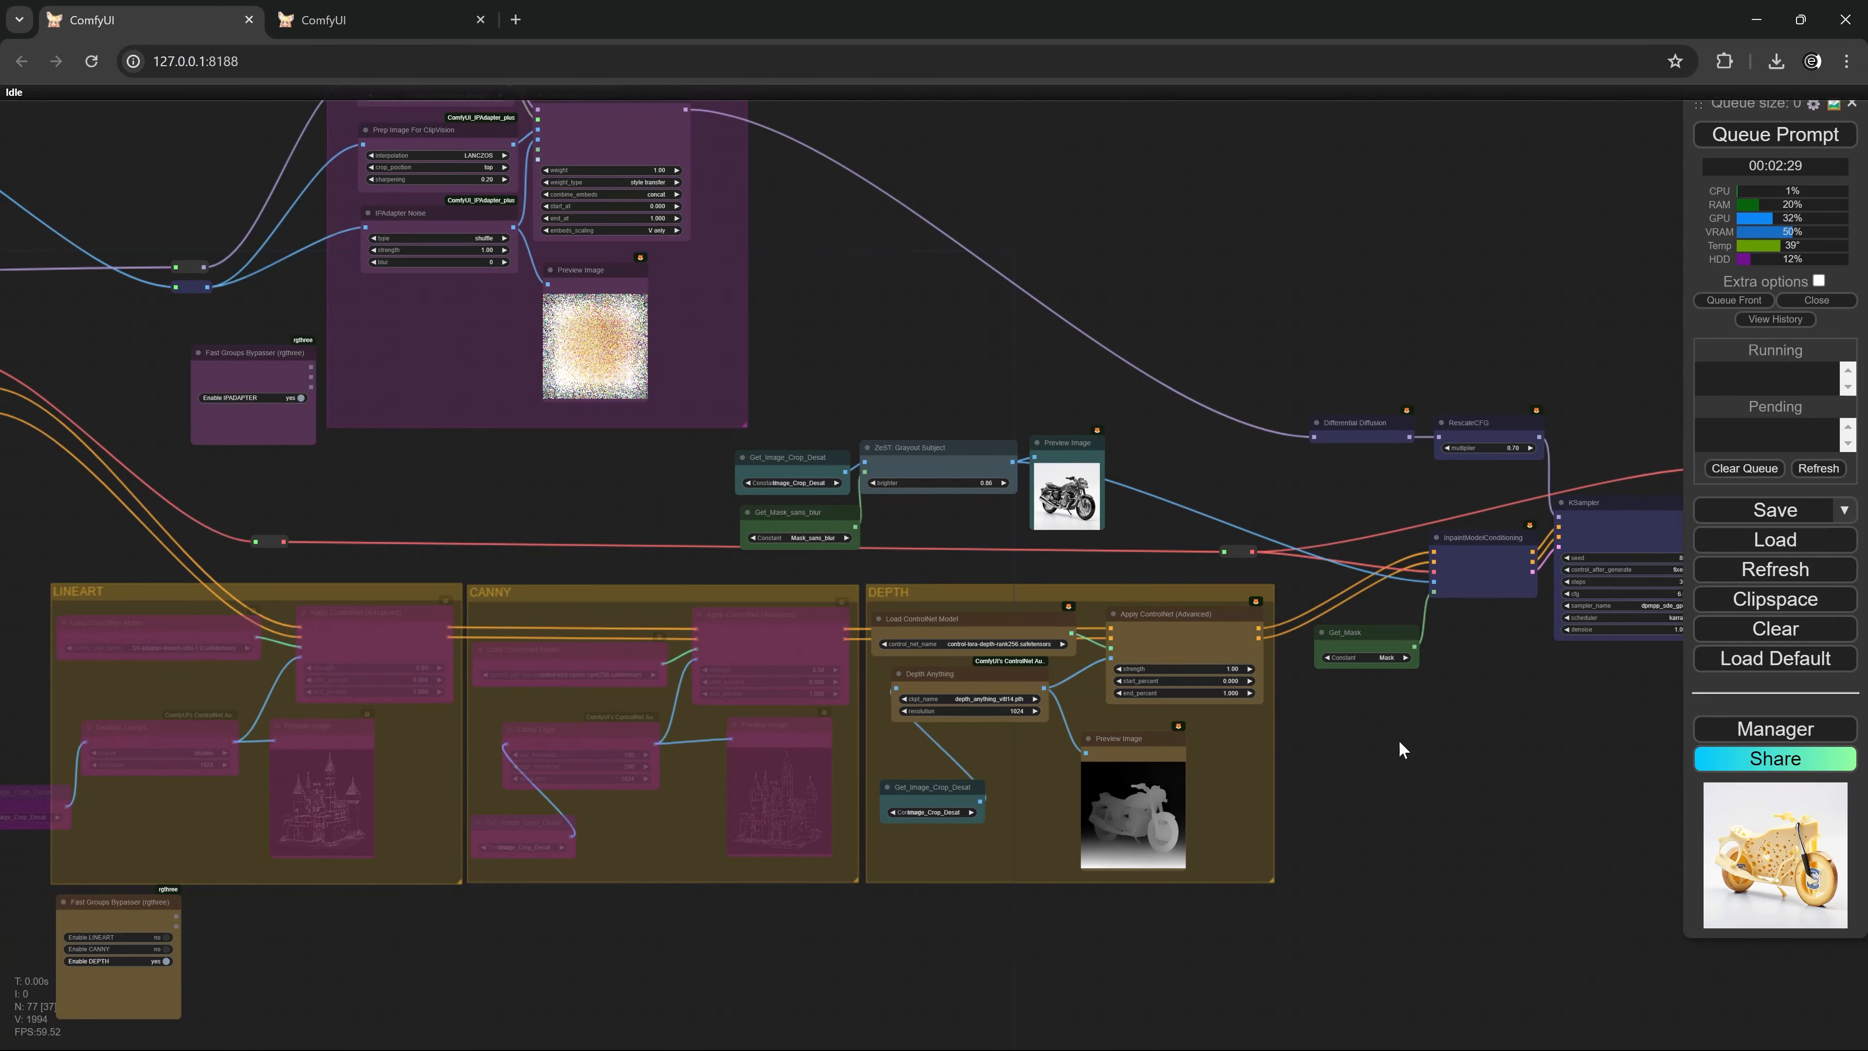
drag(1442, 740, 1036, 793)
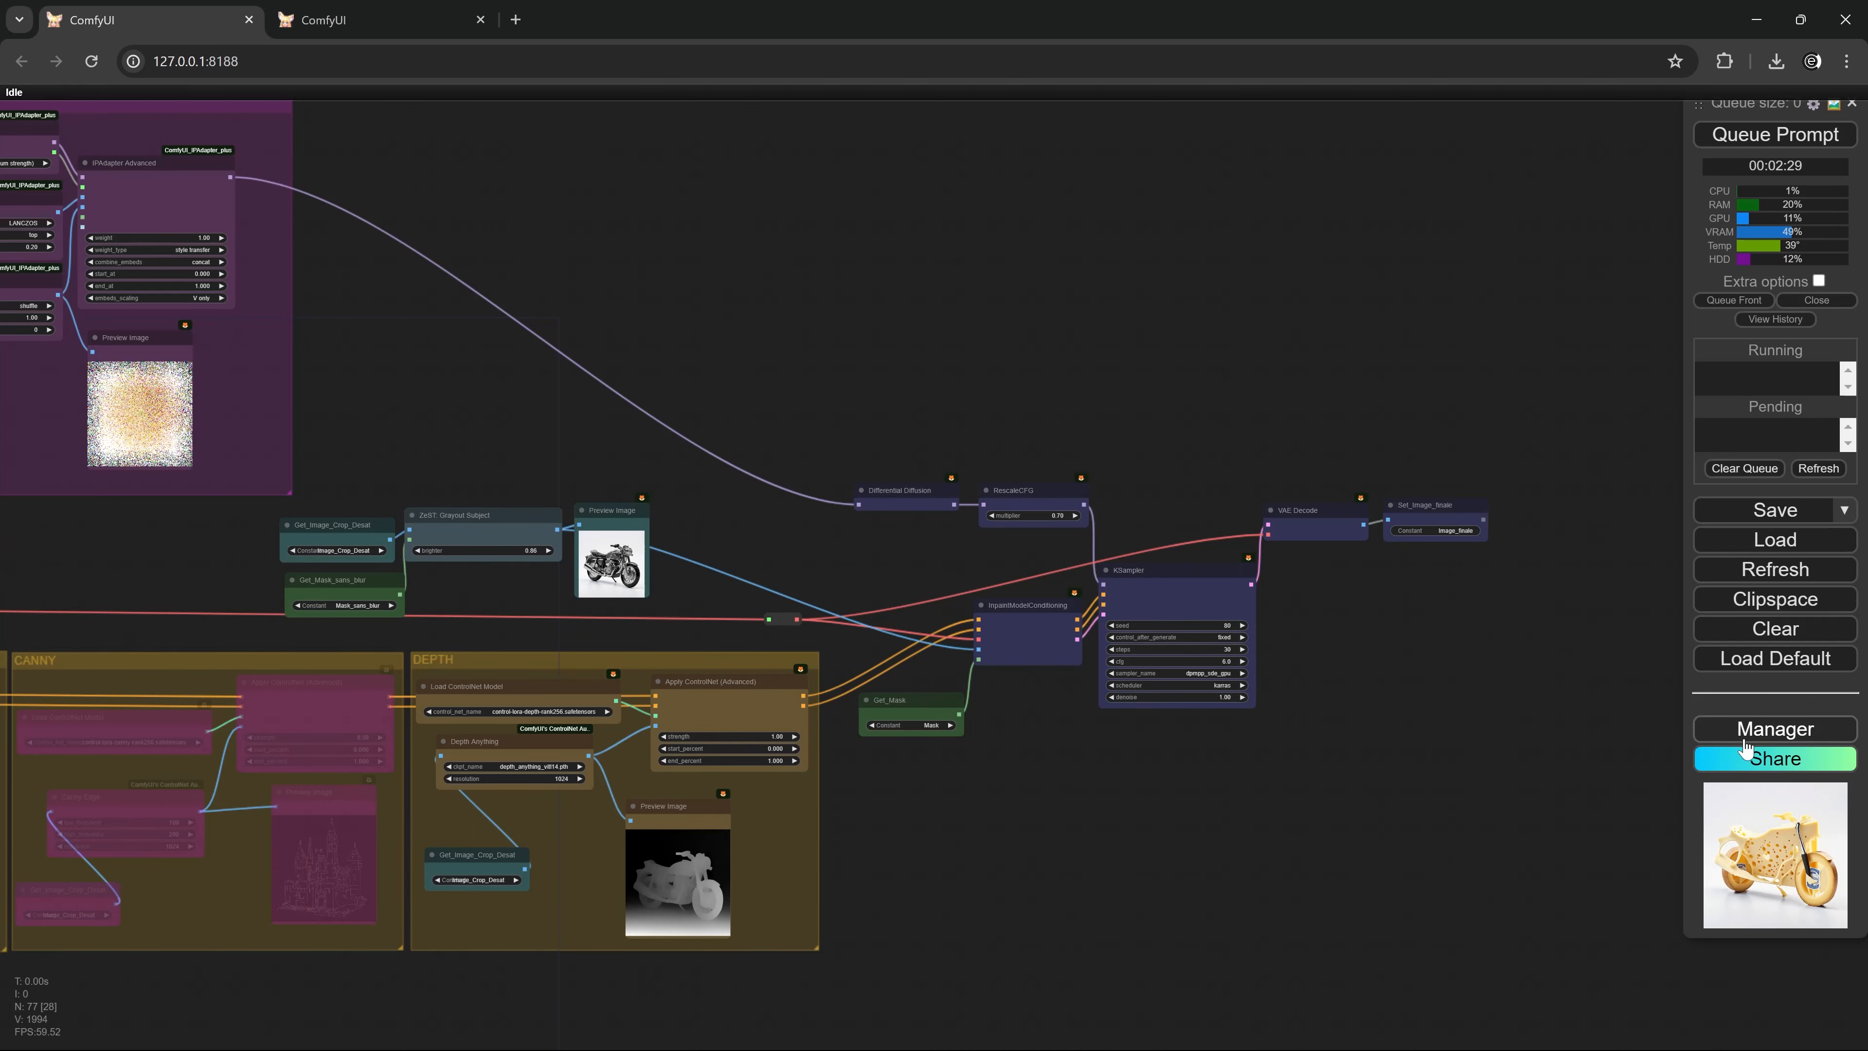
drag(151, 543, 842, 544)
drag(388, 460, 919, 517)
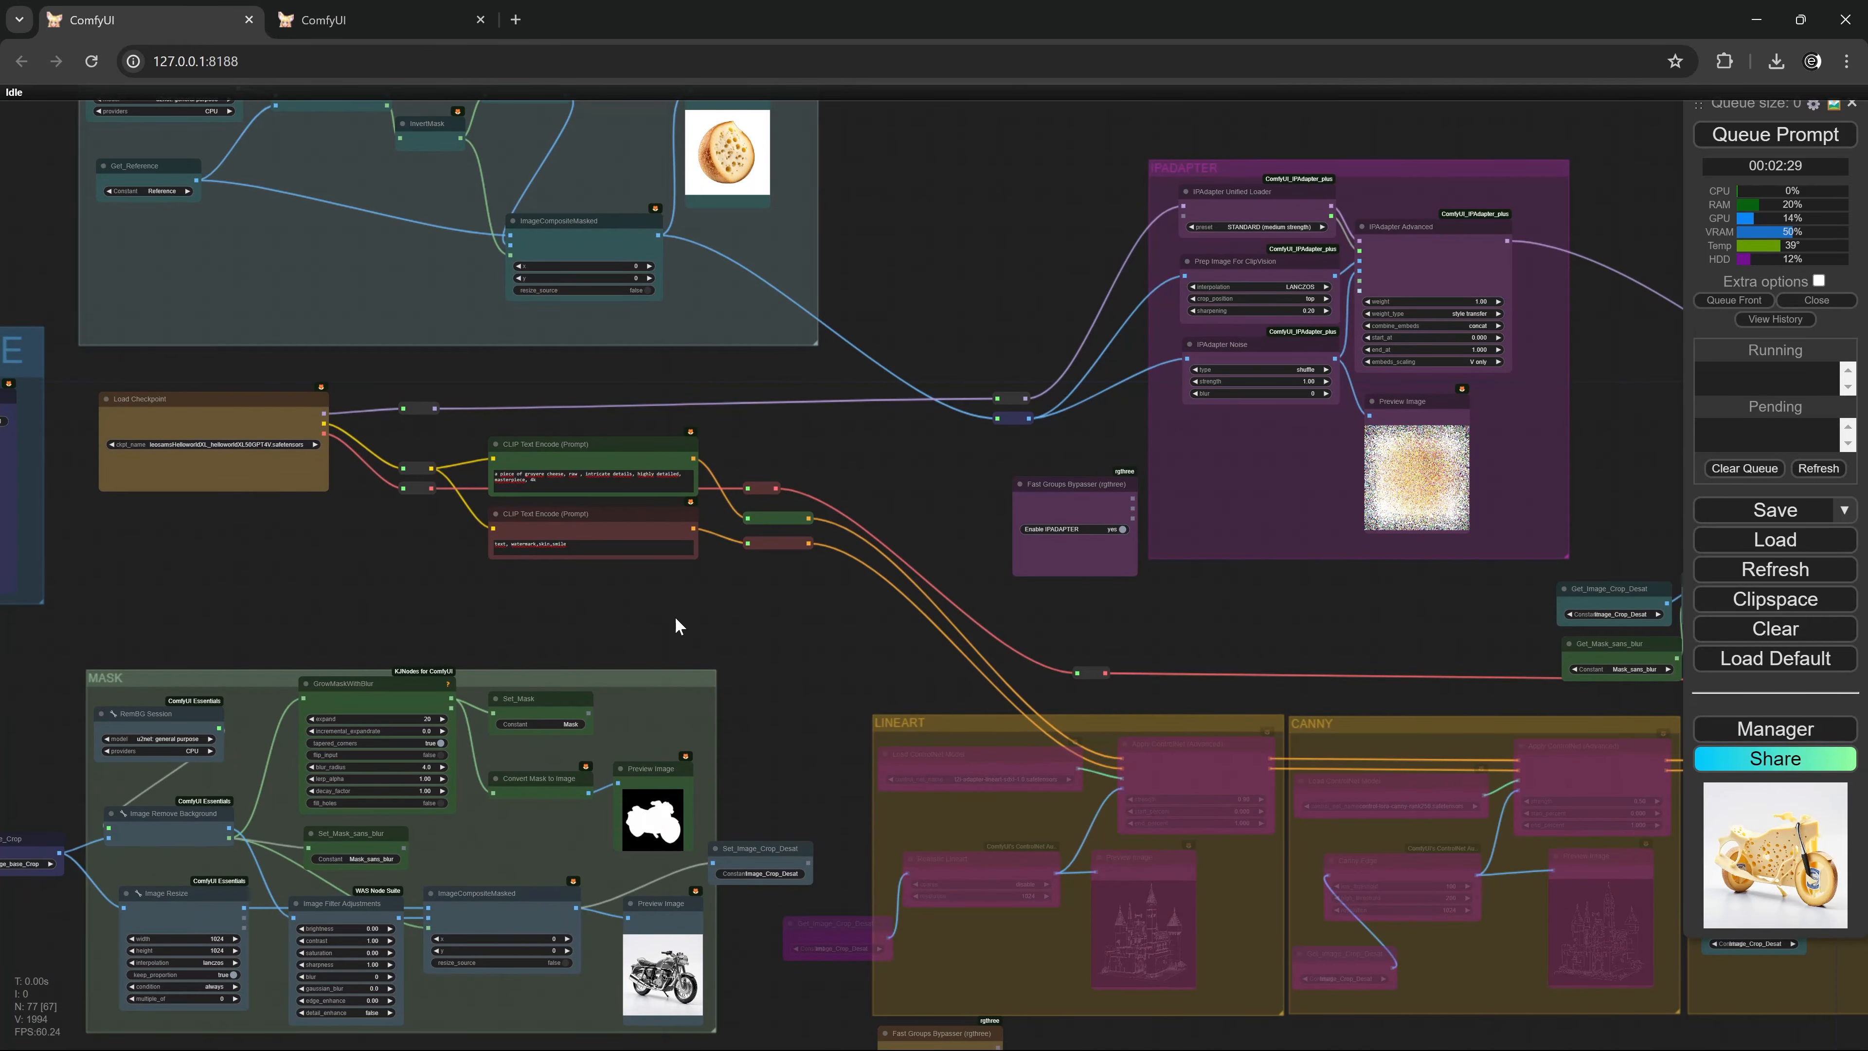
scroll(413, 530, up, 8)
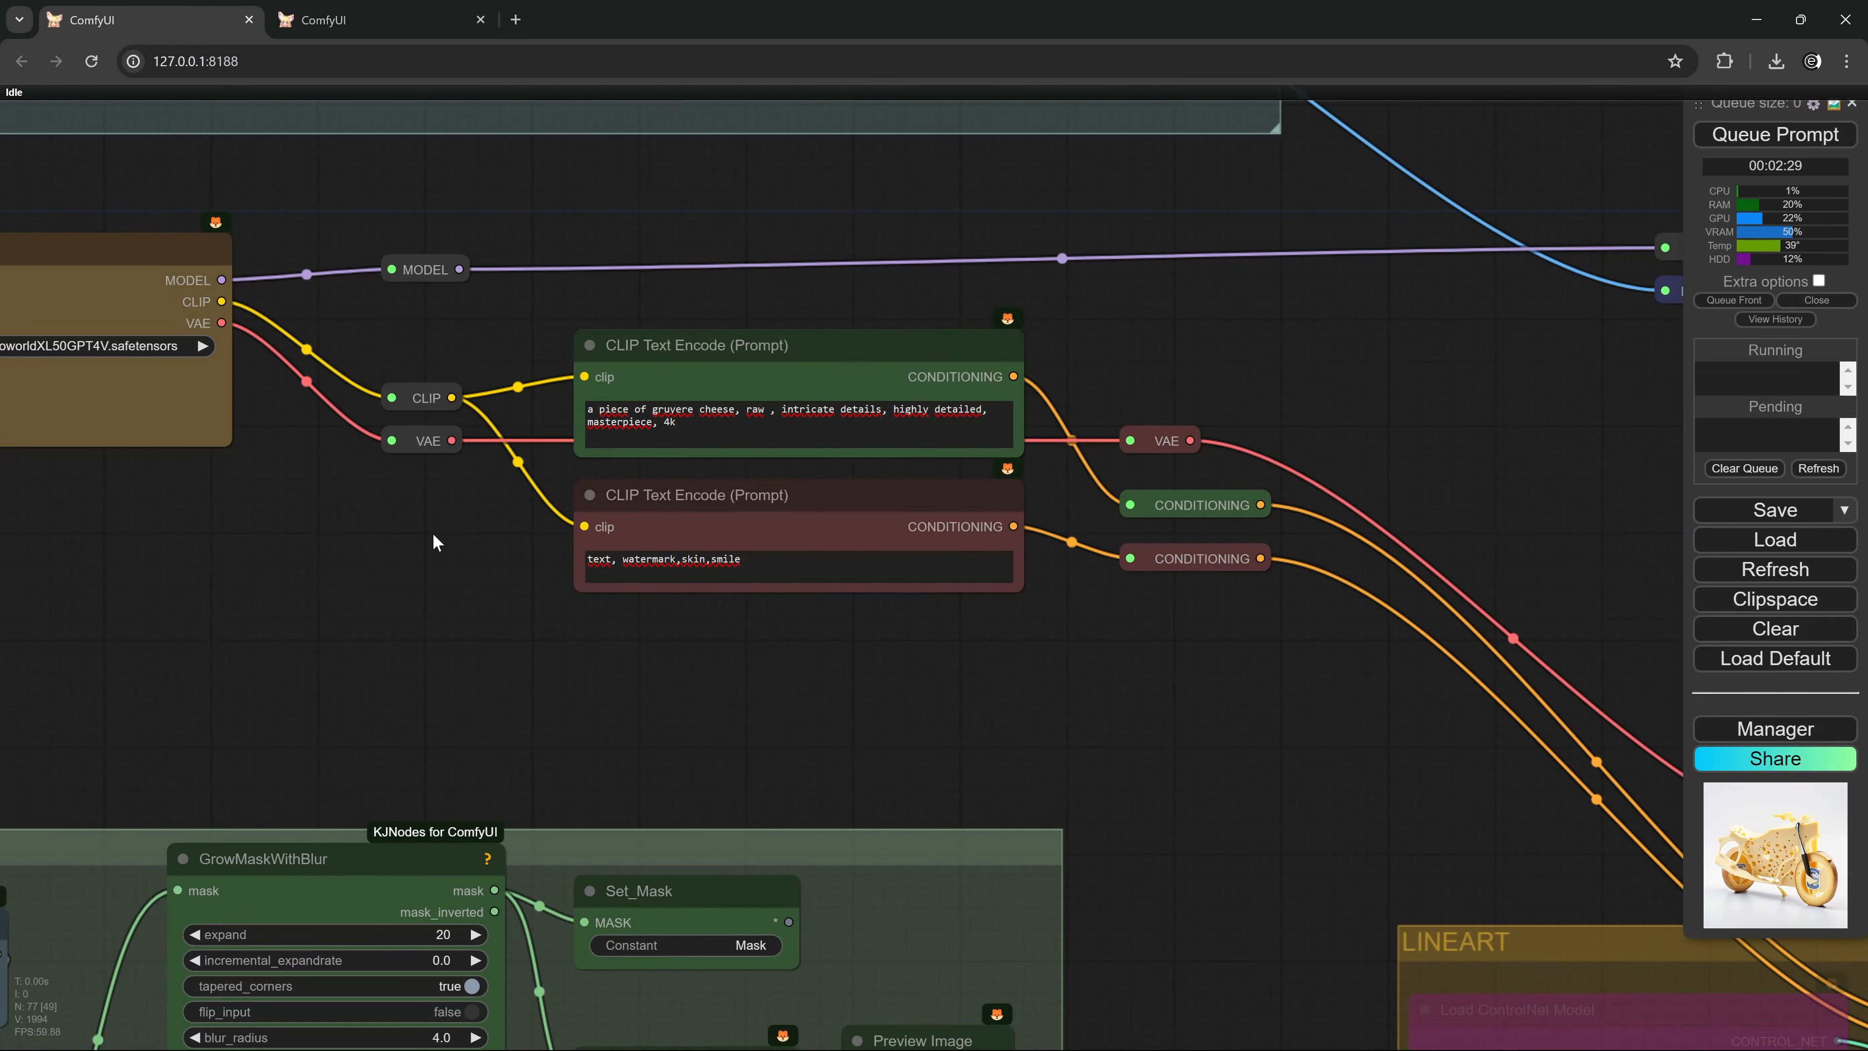
Compare the gruyere cheese prompt in the CLIP Text Encode nodes with the cheese motorcycle in the IMAGE FINALE group.
scroll(446, 525, up, 4)
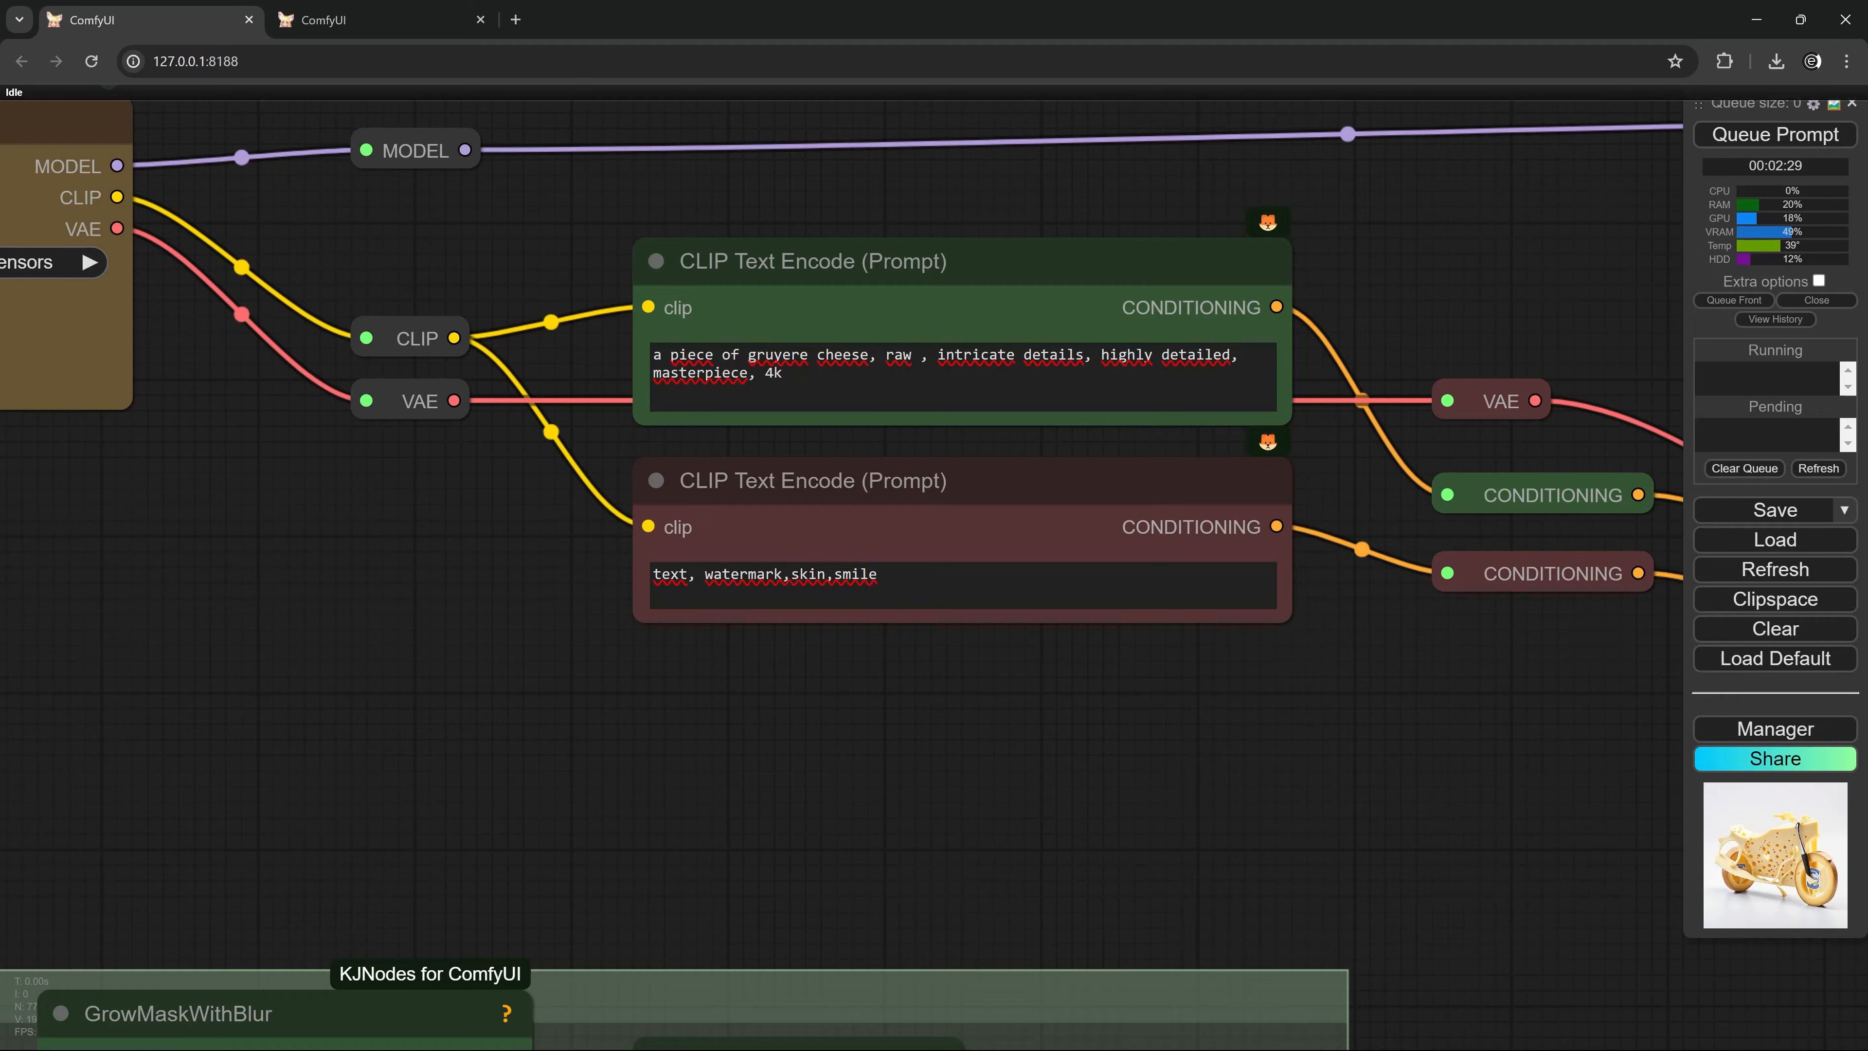
scroll(1071, 446, down, 10)
scroll(789, 560, up, 10)
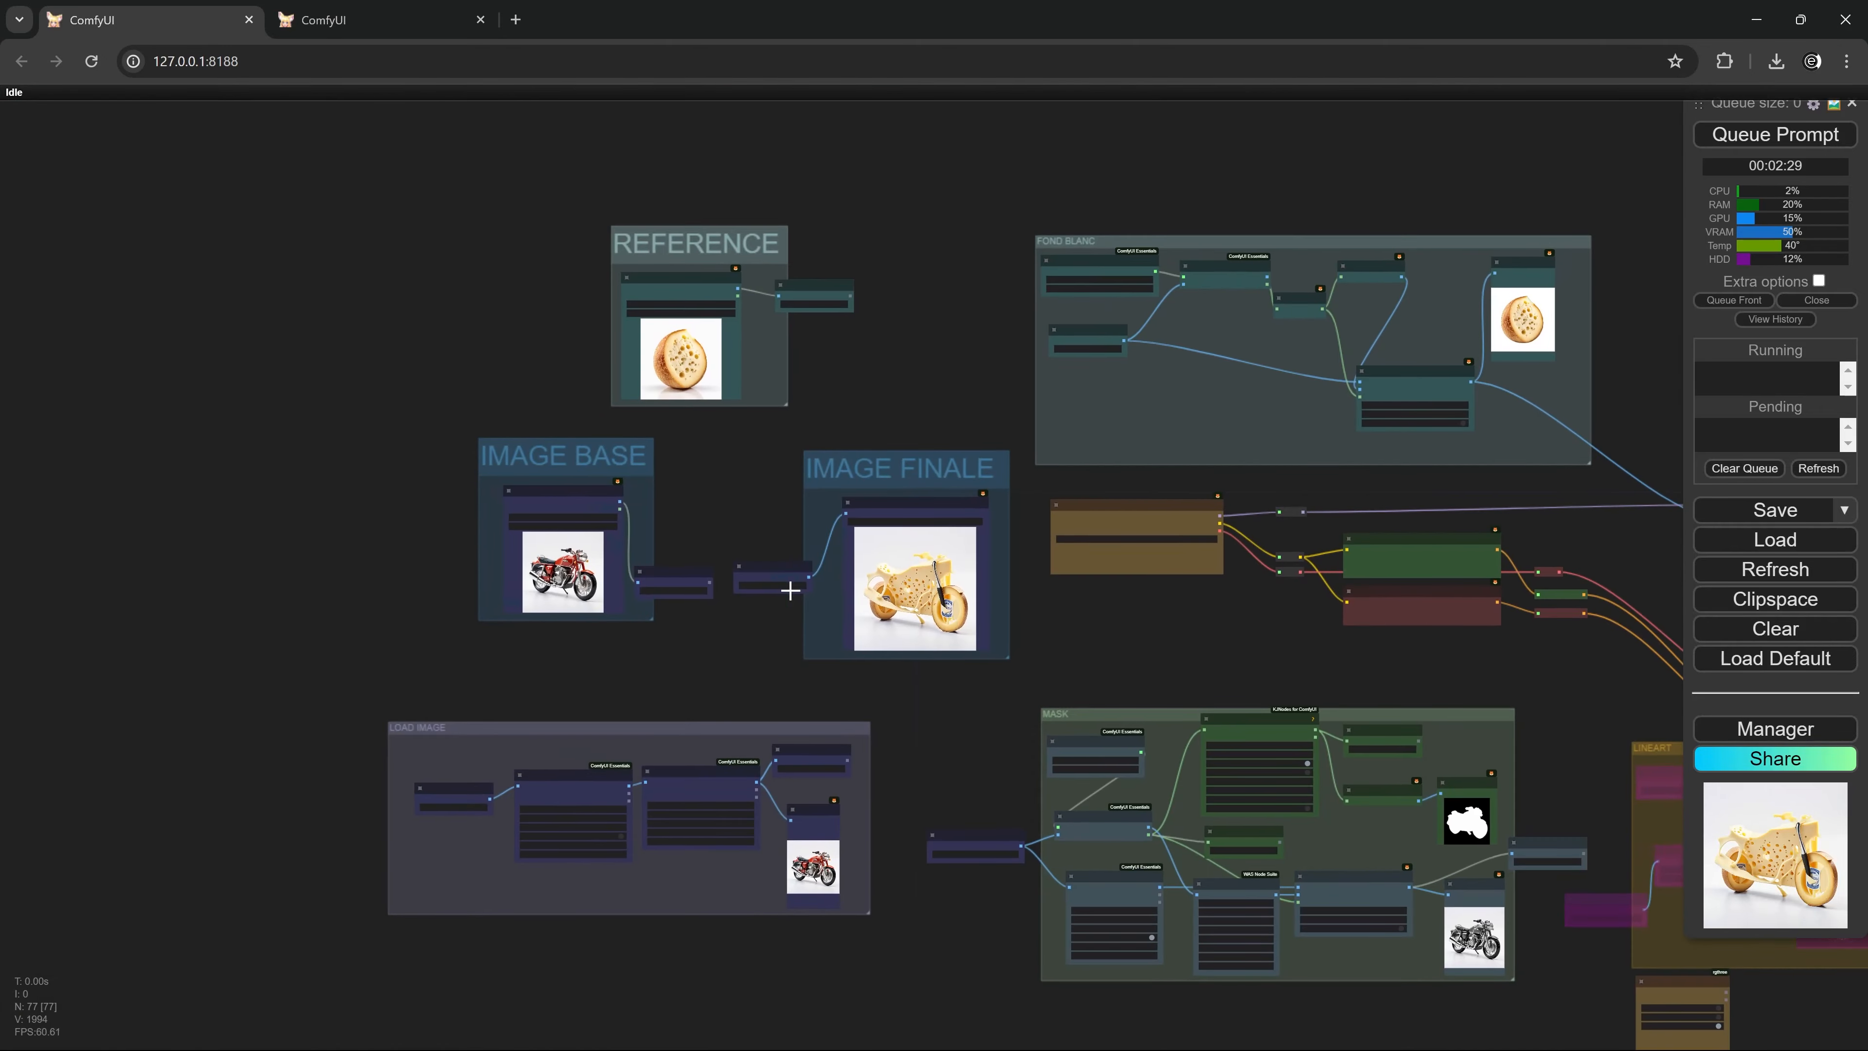
scroll(792, 607, up, 5)
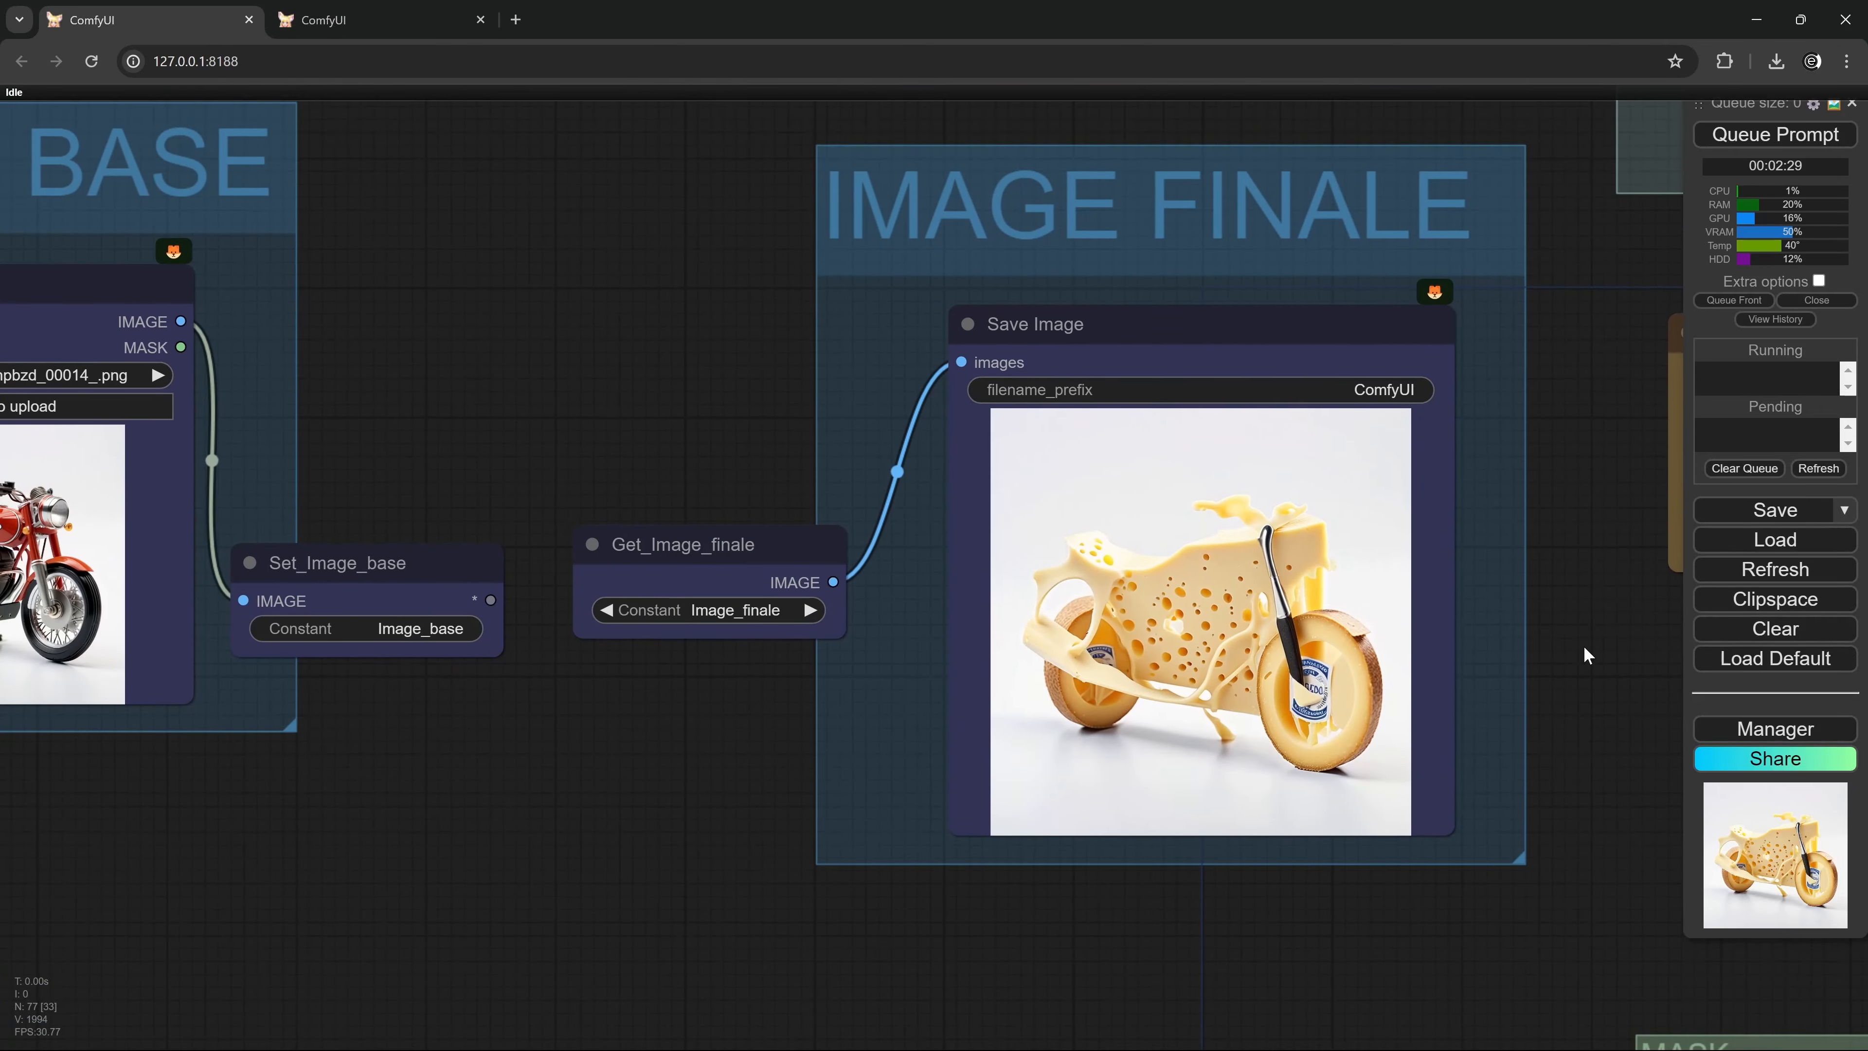
scroll(1570, 642, down, 4)
drag(1573, 647, 192, 633)
scroll(1059, 557, up, 3)
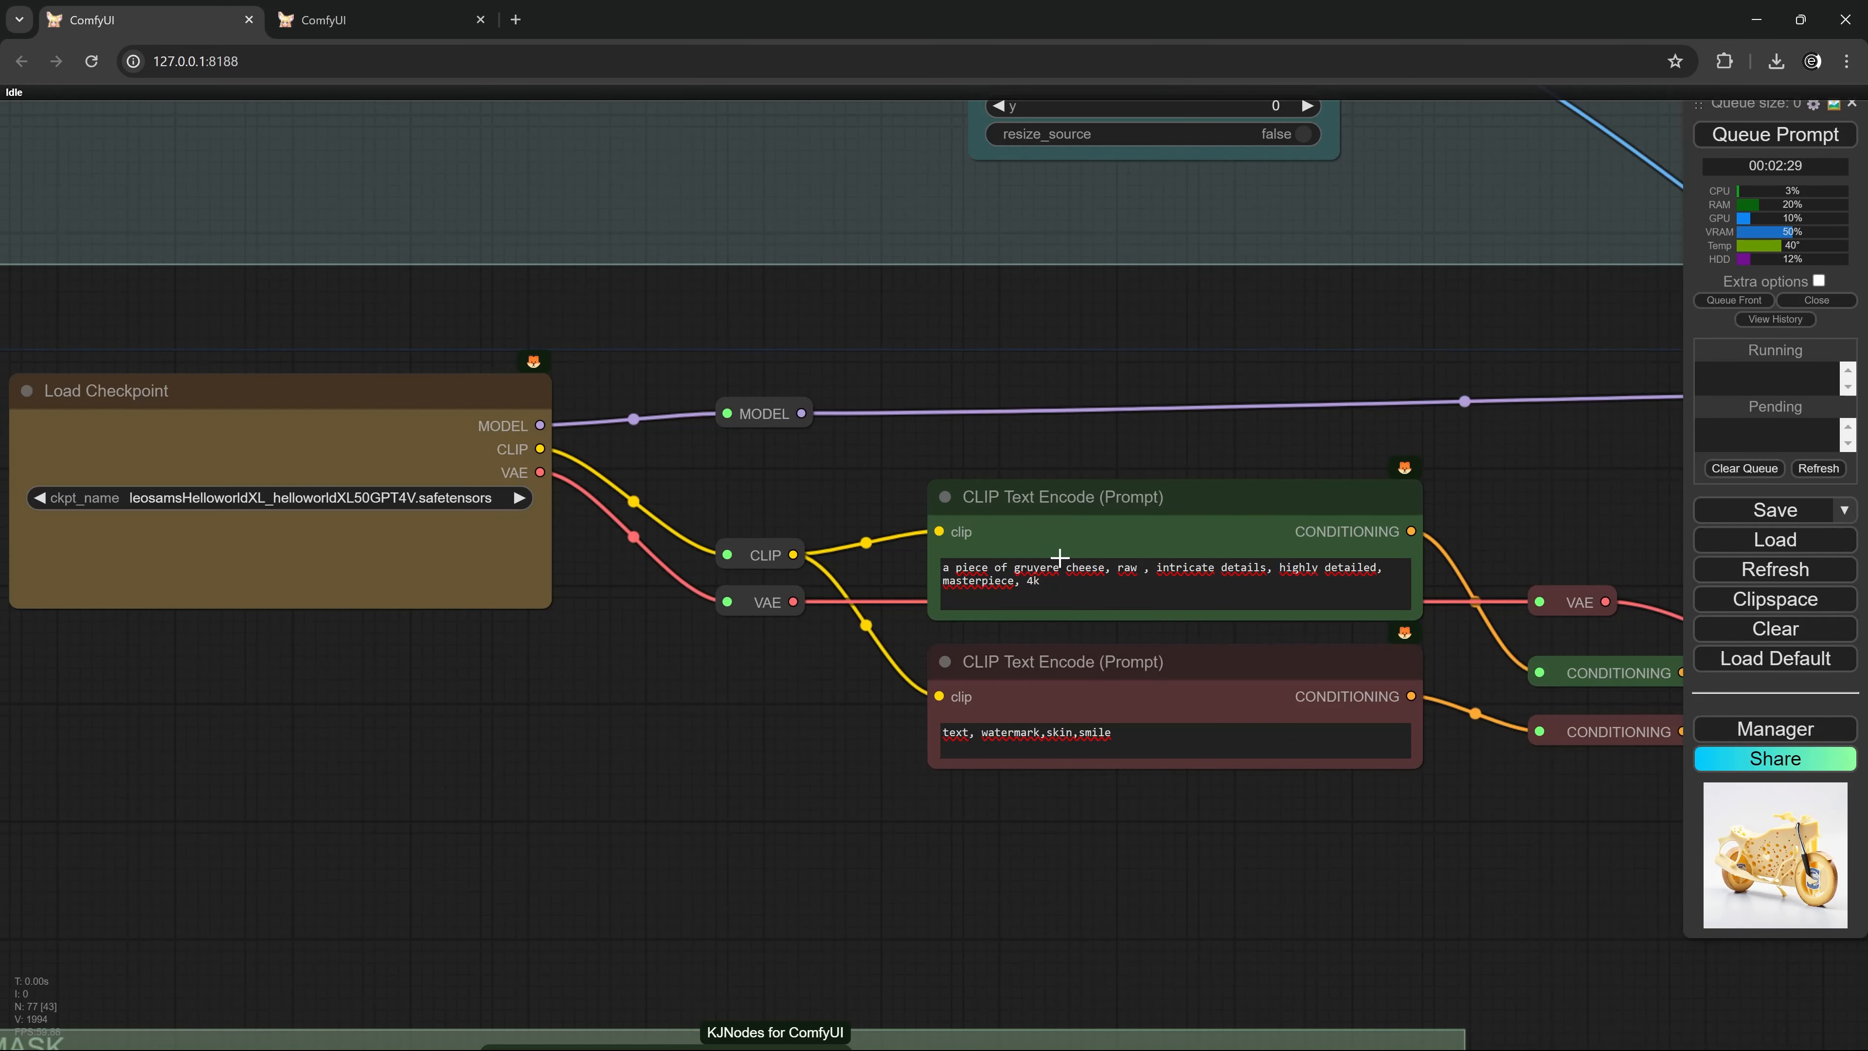
scroll(1056, 541, up, 3)
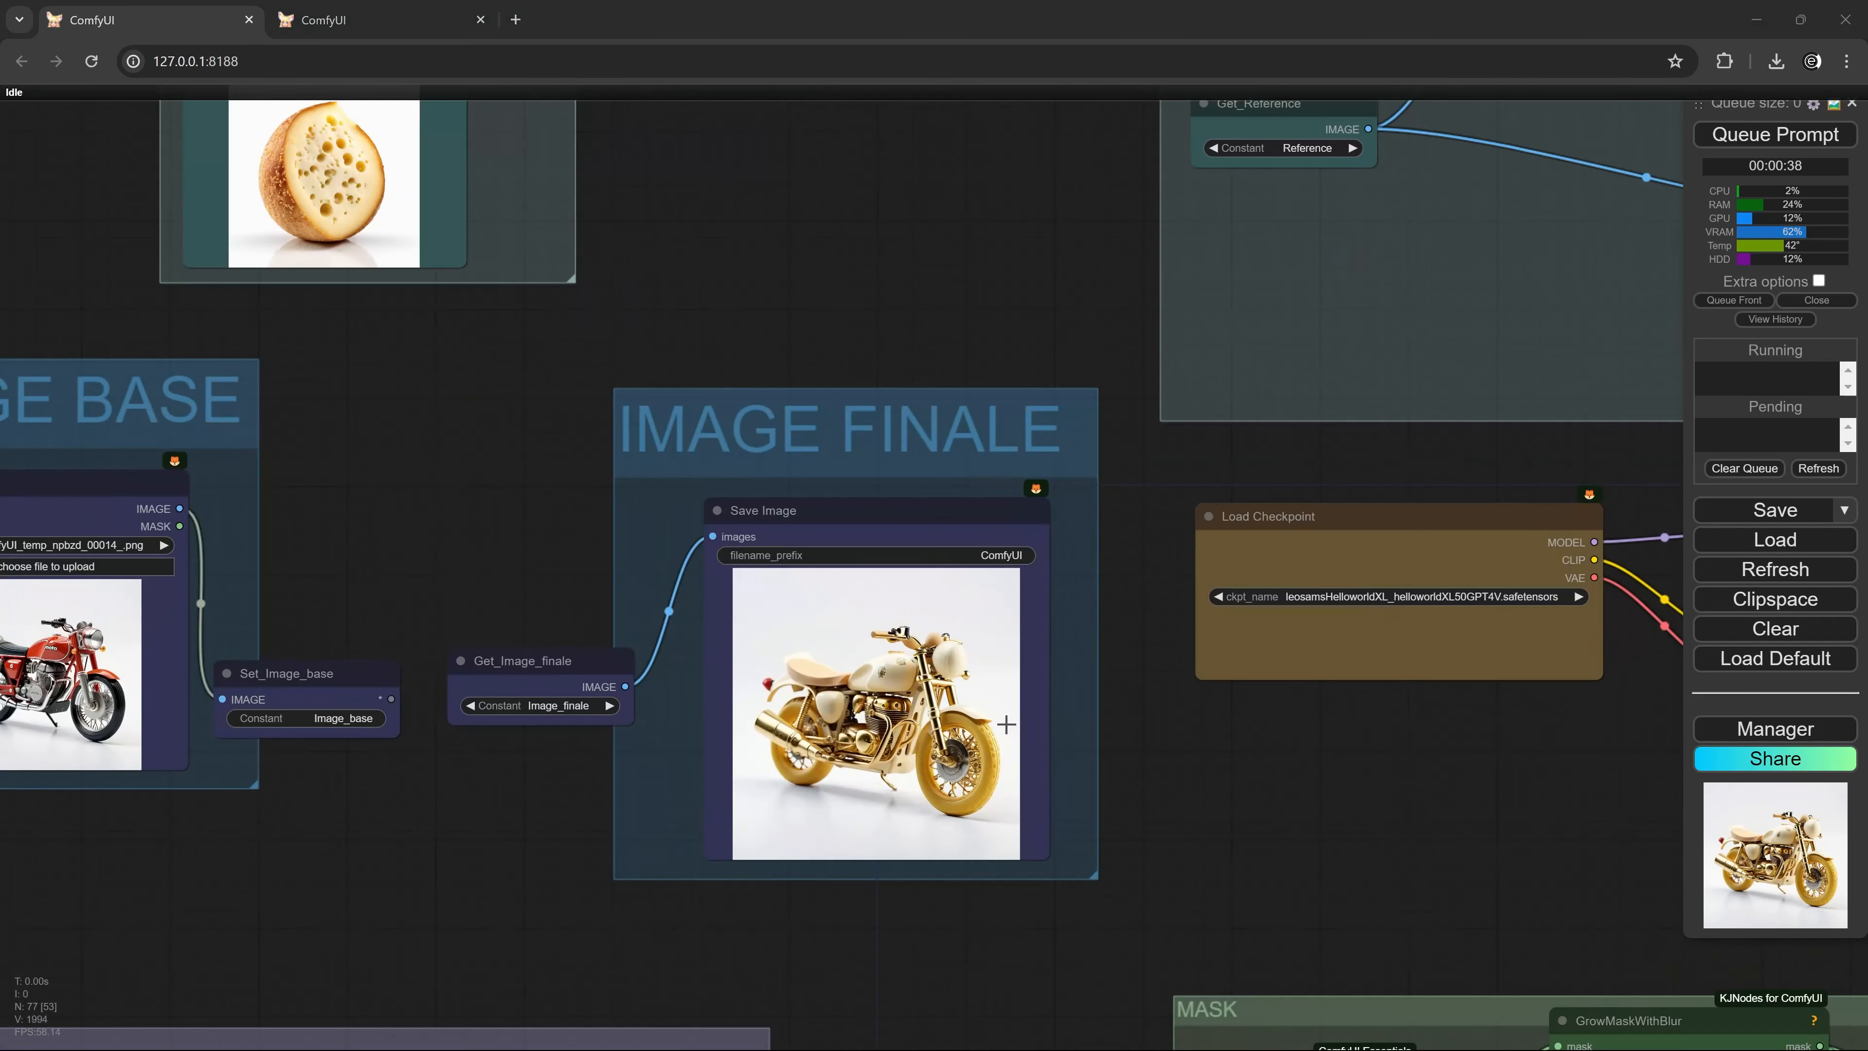
Set the IPAdapter Unified Loader preset to PLUS (high strength) and queue the prompt.
scroll(1118, 721, up, 5)
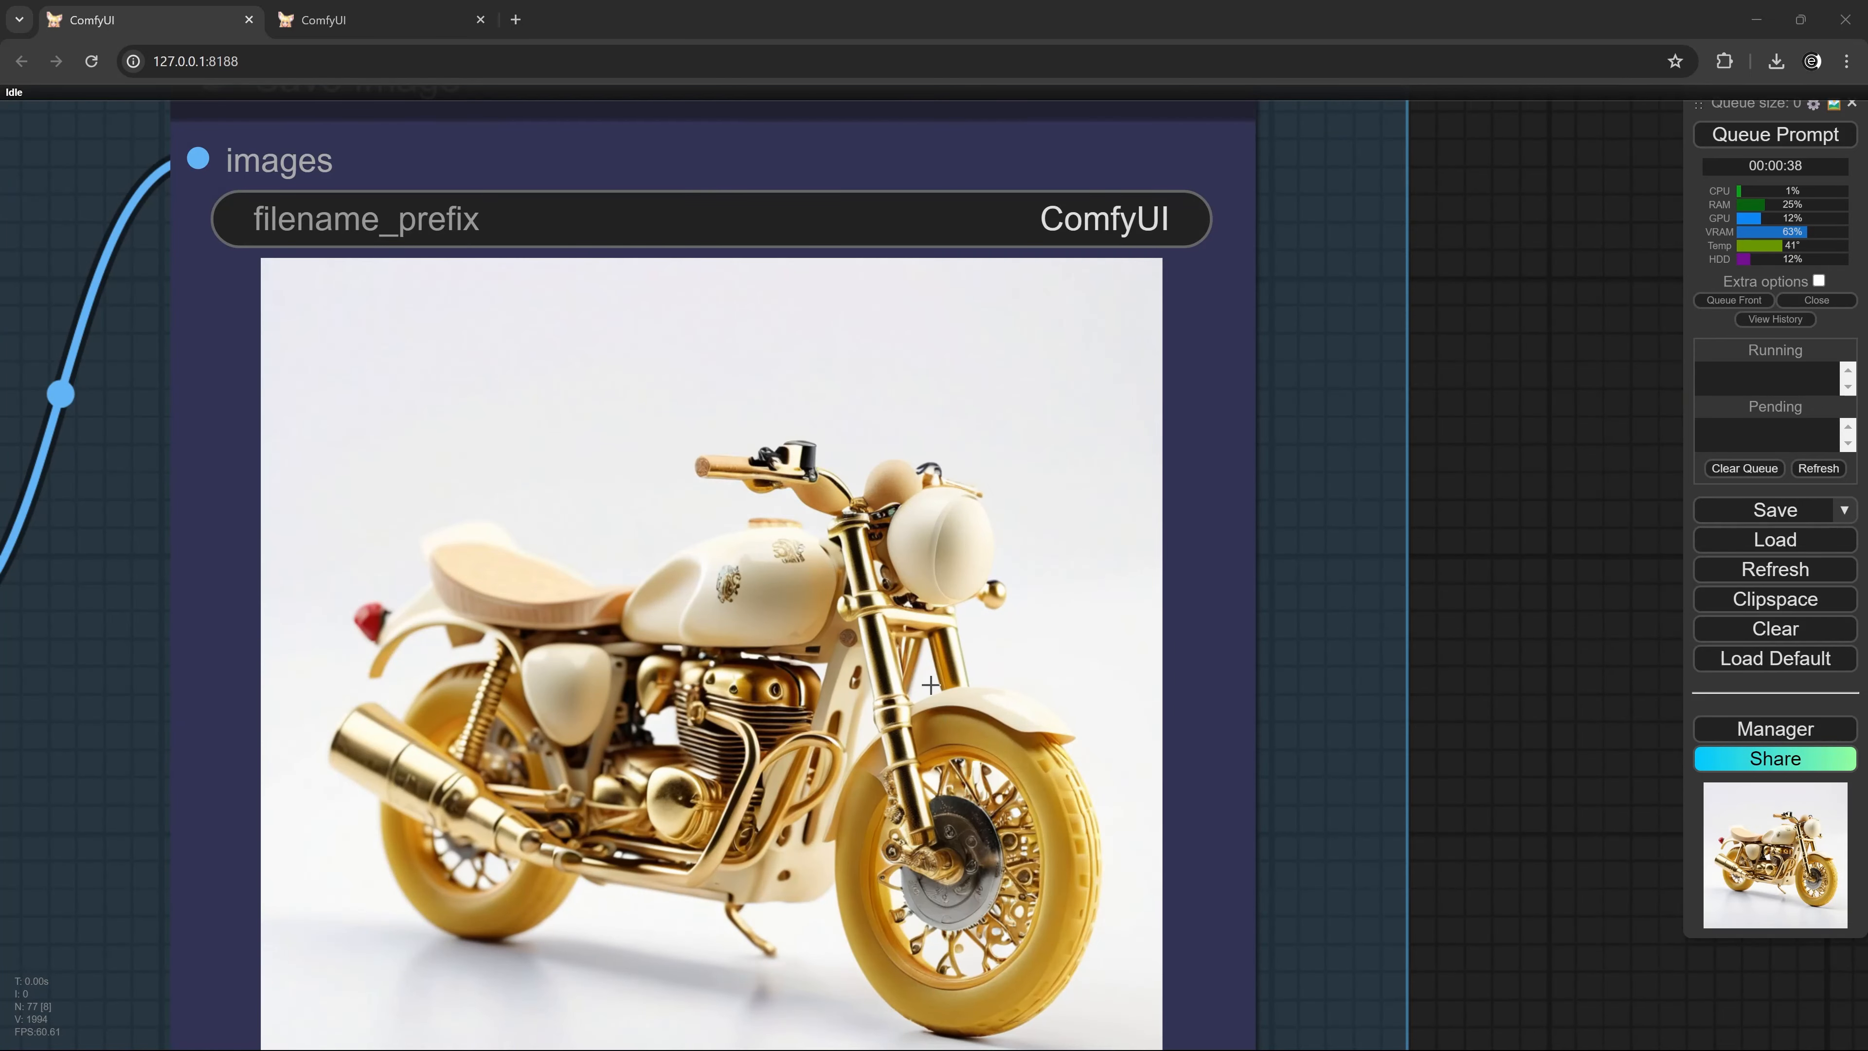
scroll(942, 616, down, 18)
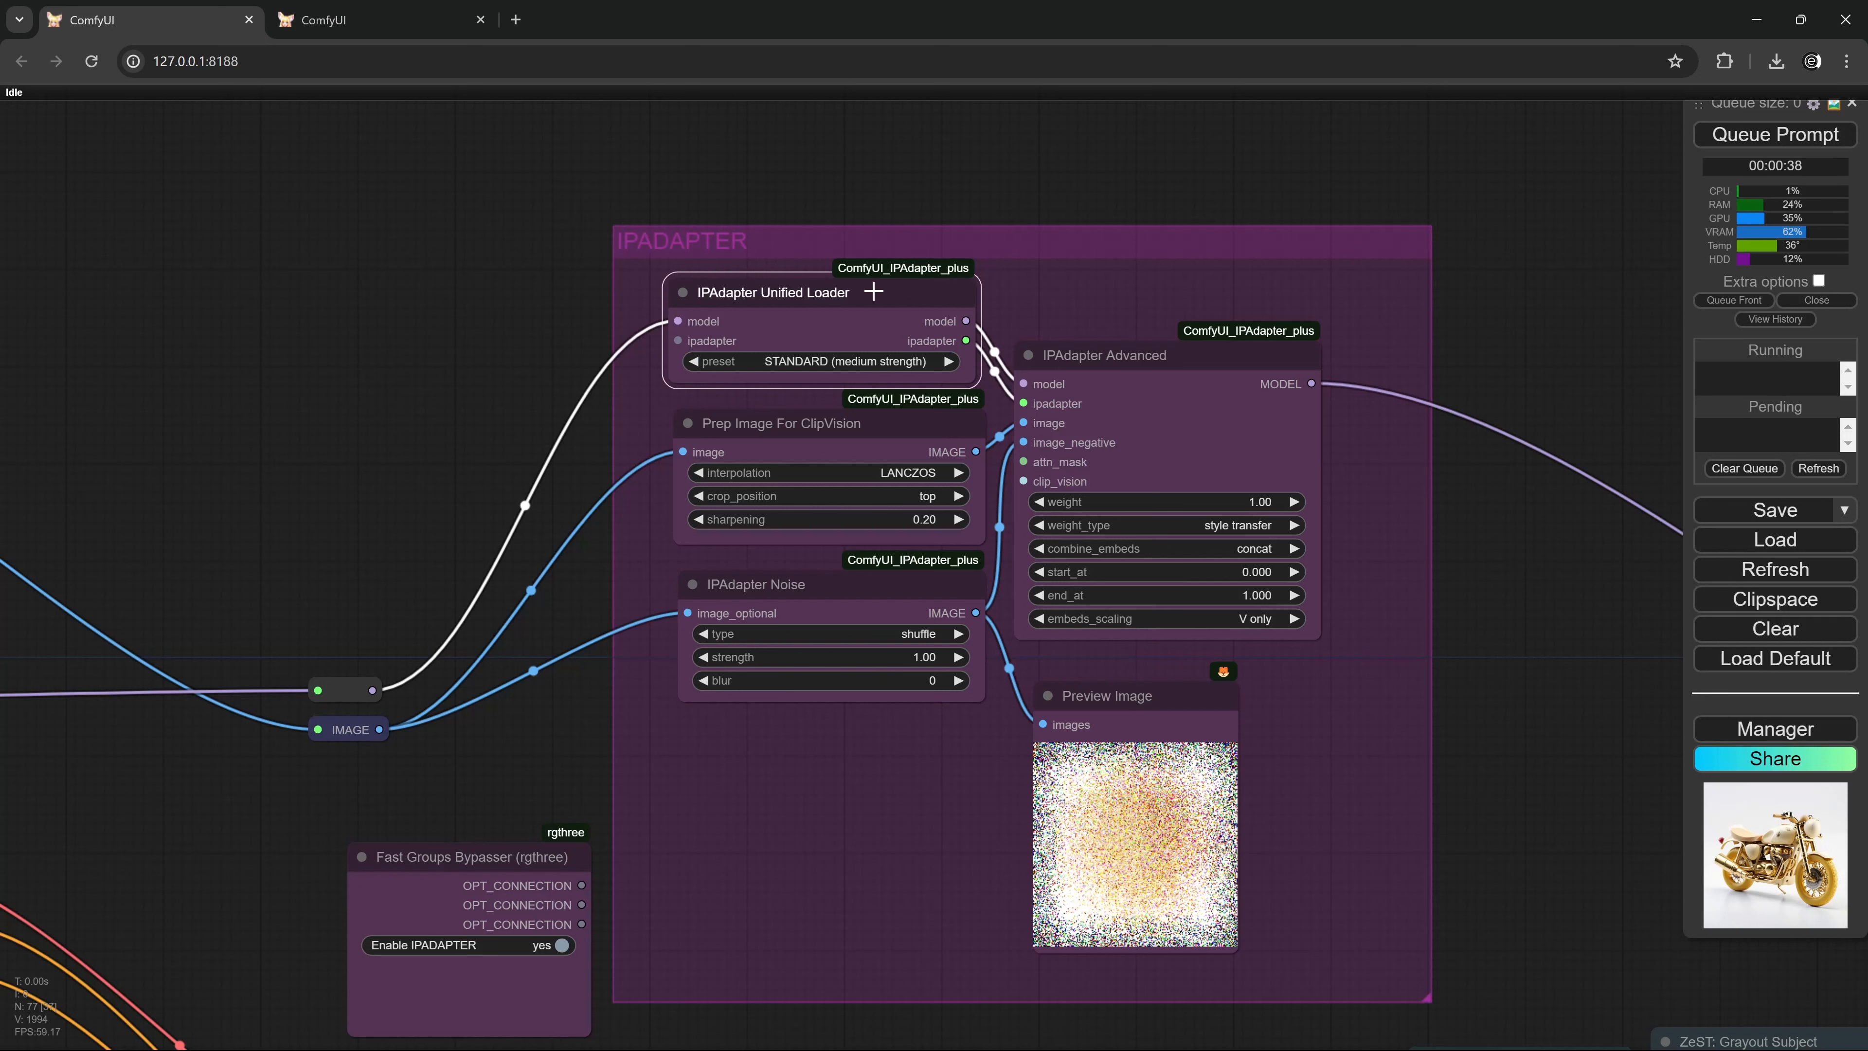
click(848, 361)
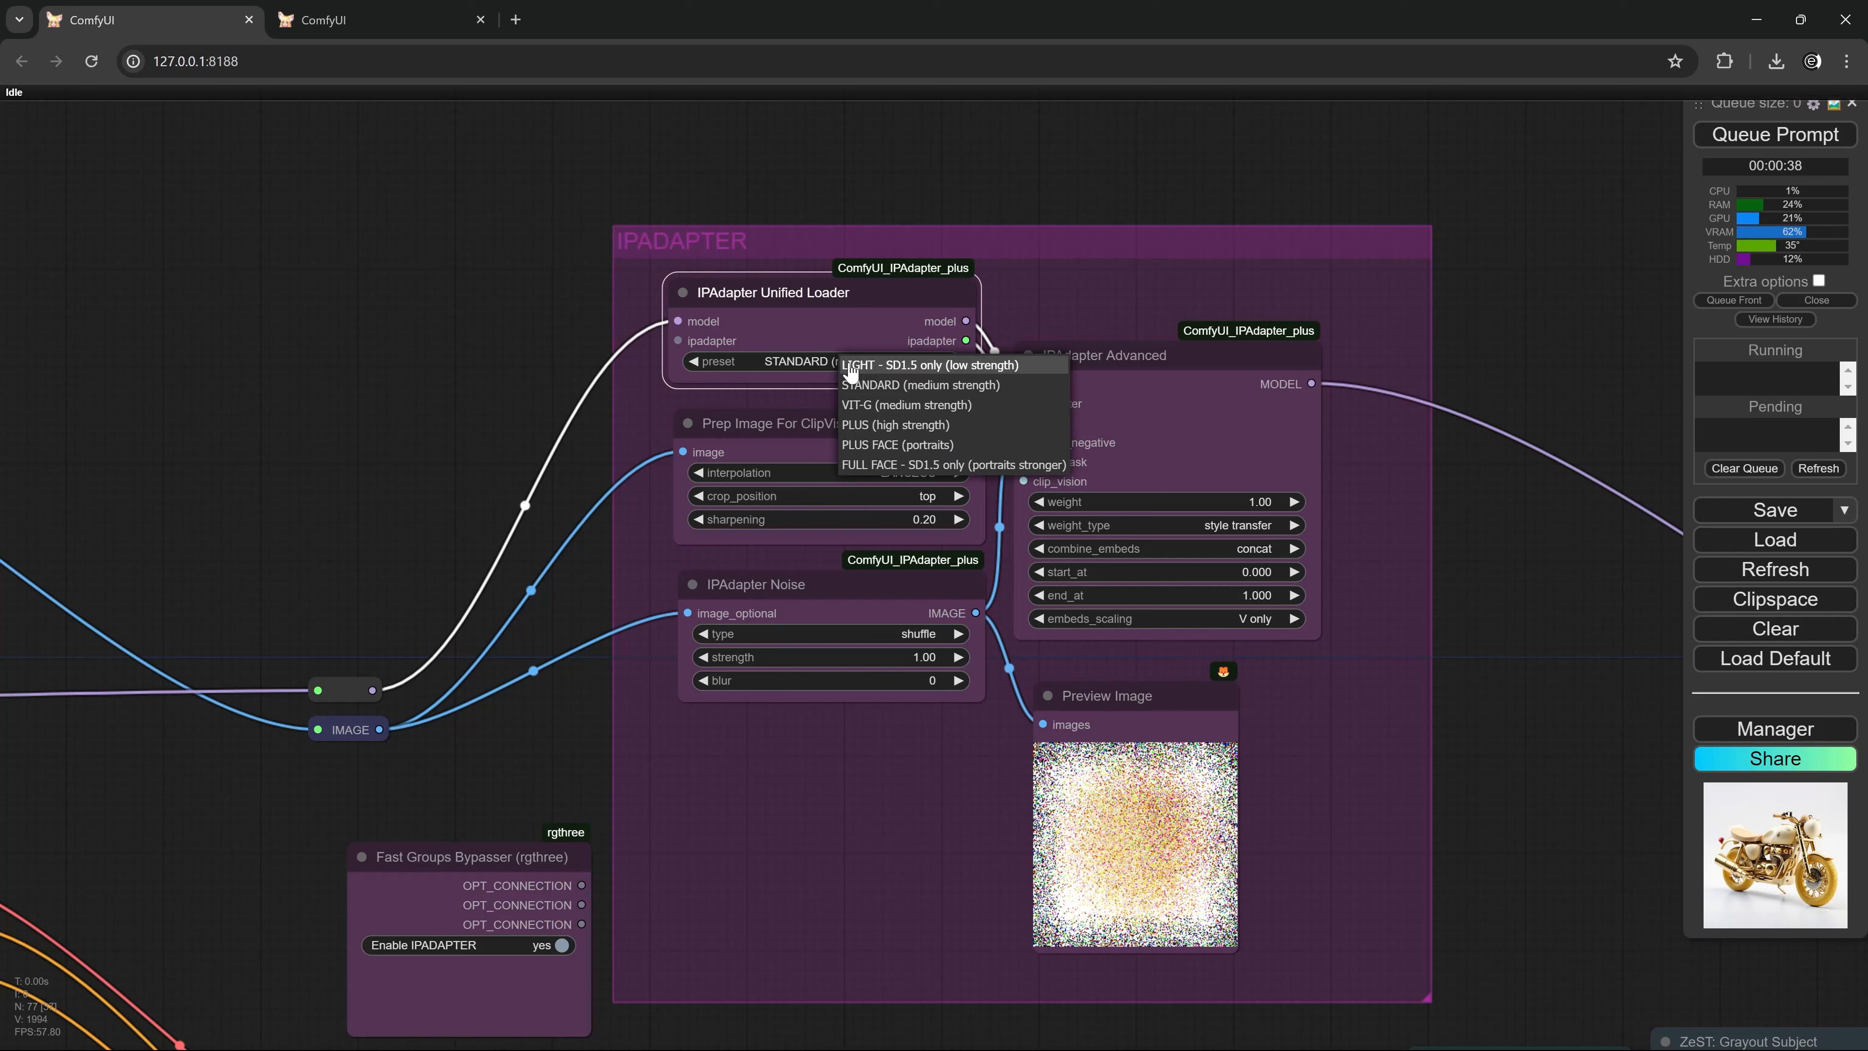
click(855, 425)
key(ctrl+Return)
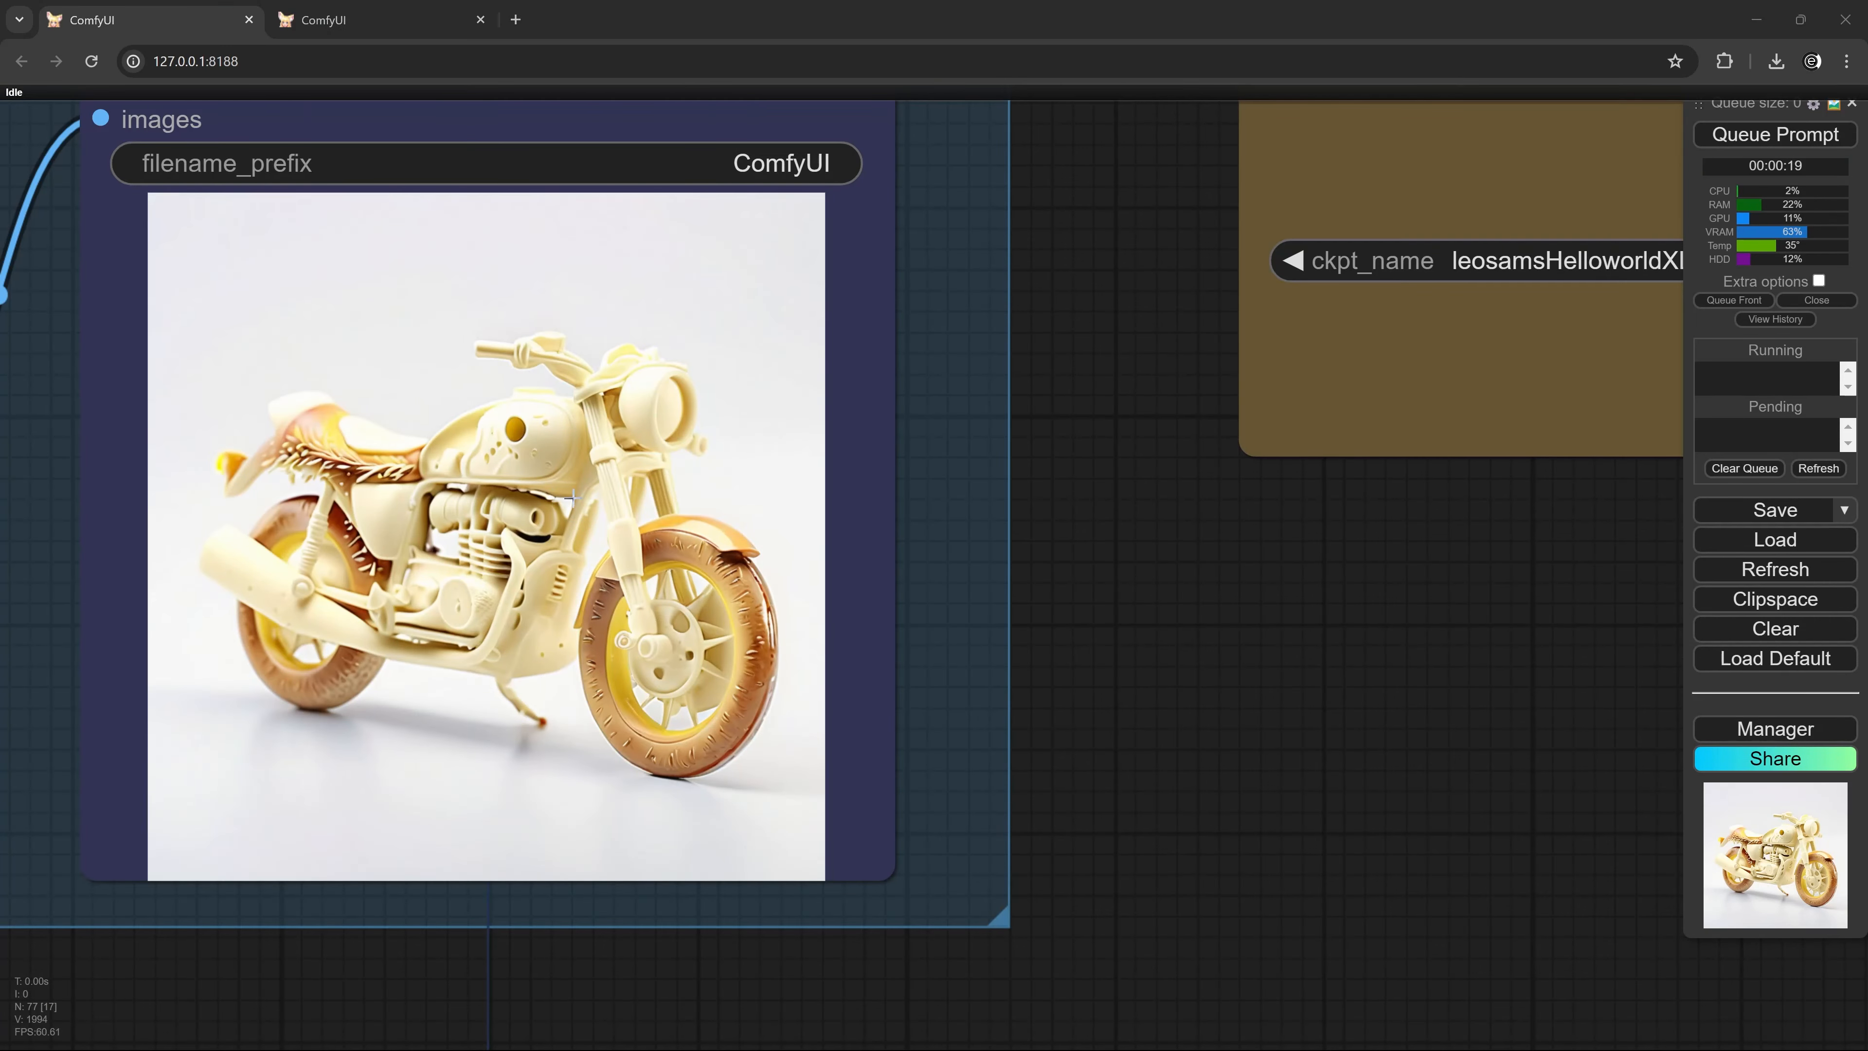
Review the regenerated motorcycle in IMAGE FINALE alongside the IPADAPTER group and the surrounding workflow.
scroll(572, 498, down, 15)
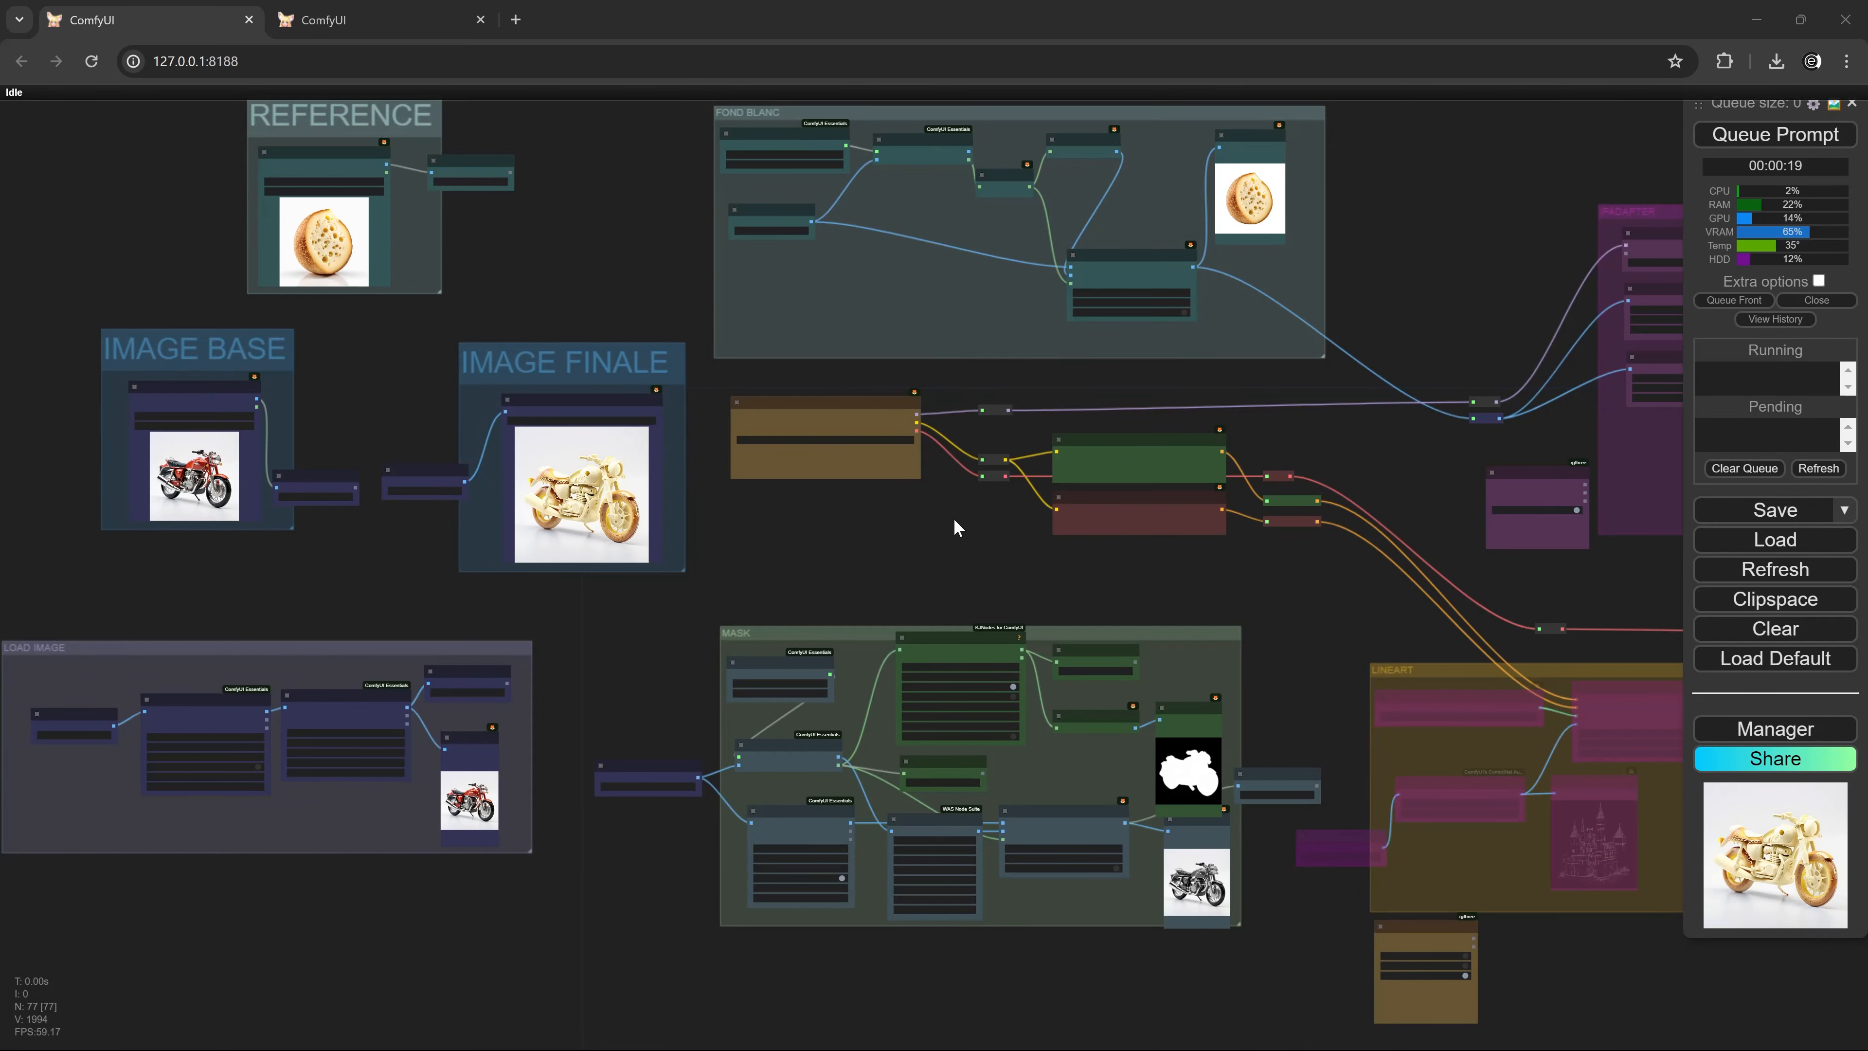
scroll(956, 527, down, 2)
scroll(1042, 400, up, 6)
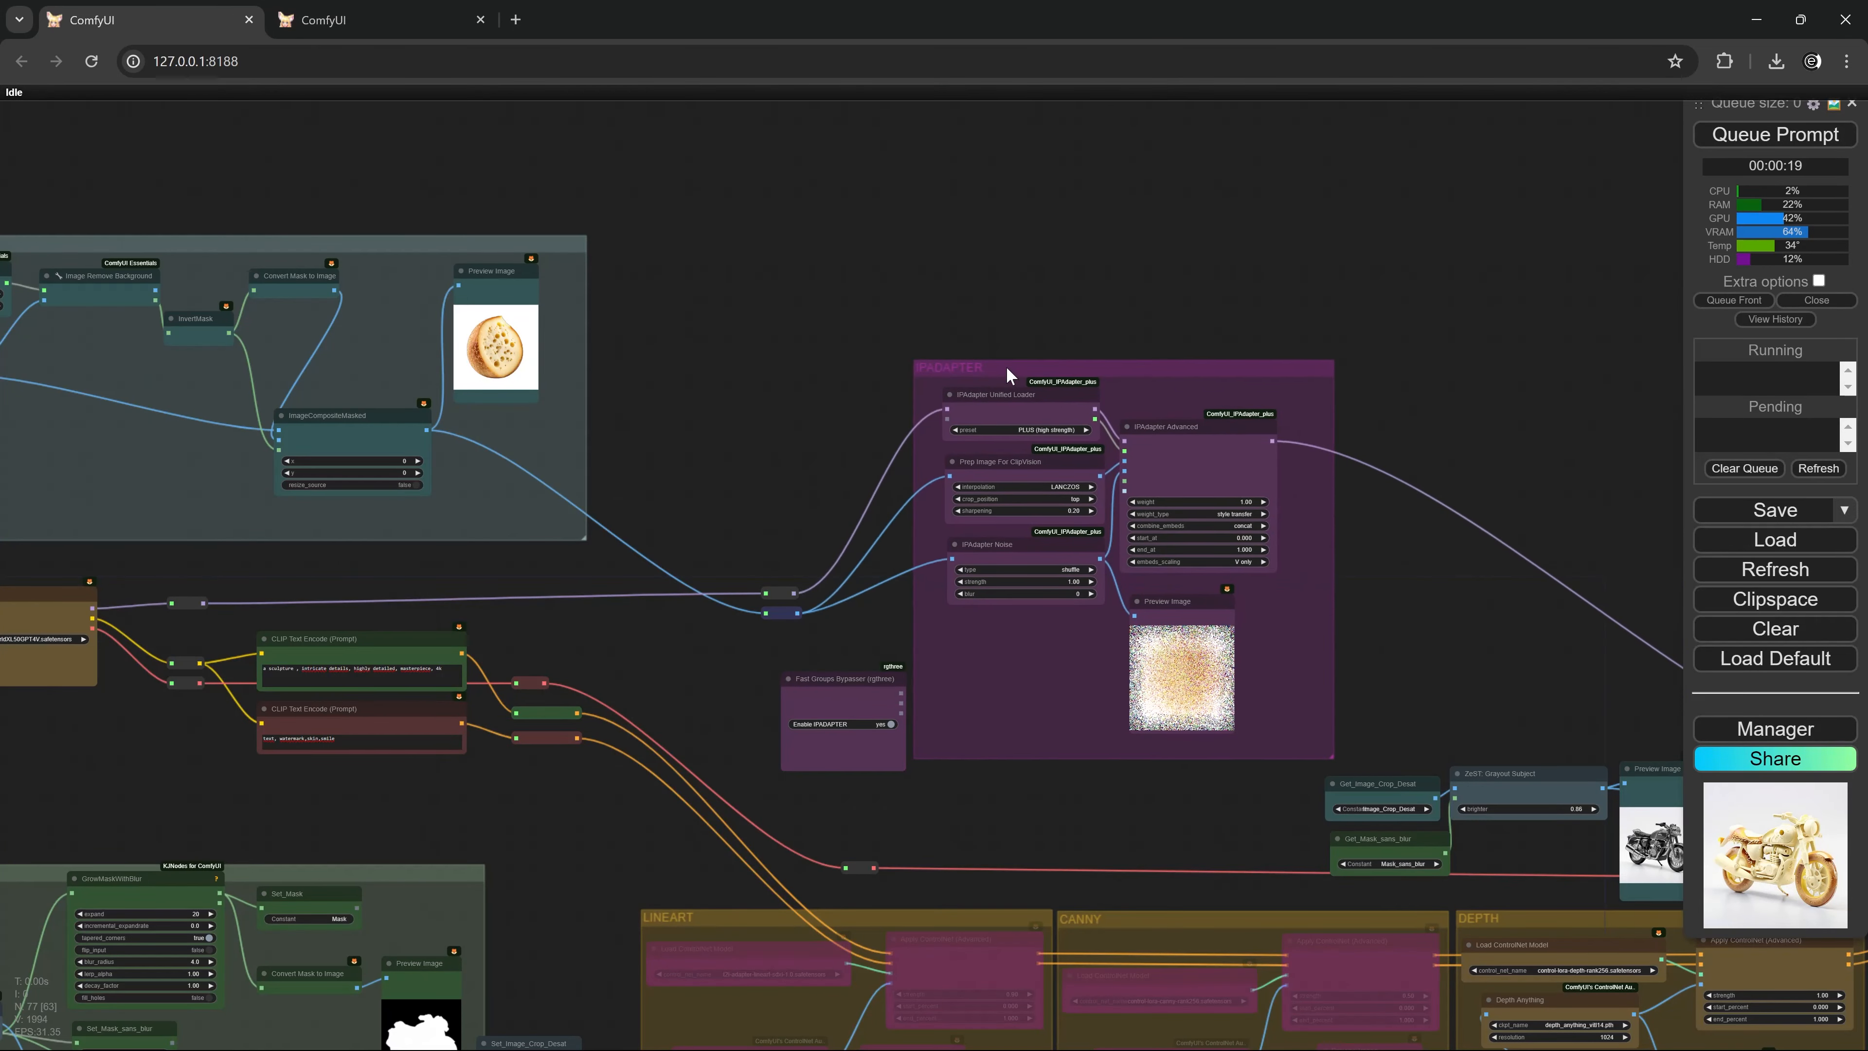
scroll(1007, 371, down, 5)
drag(1296, 830, 573, 887)
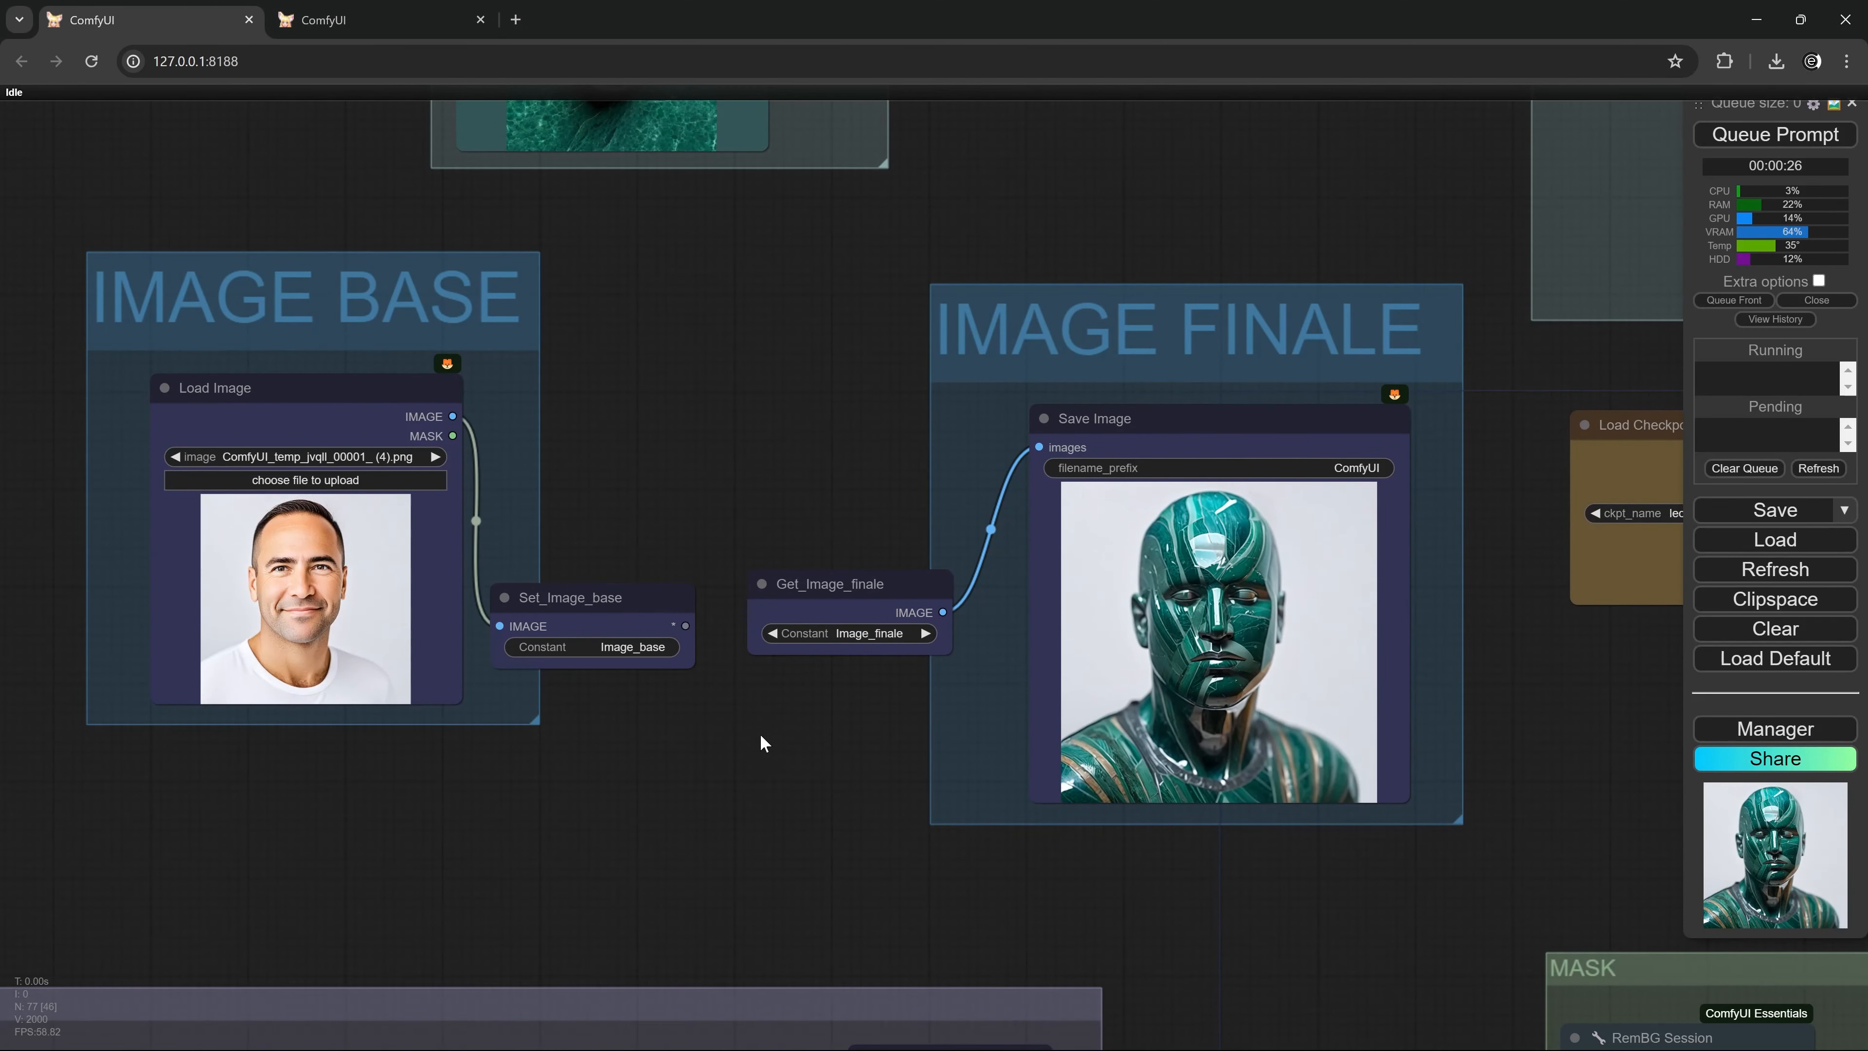
Examine the portrait base image, the green marble reference and the resulting image in their groups.
scroll(769, 733, up, 3)
scroll(1042, 438, down, 2)
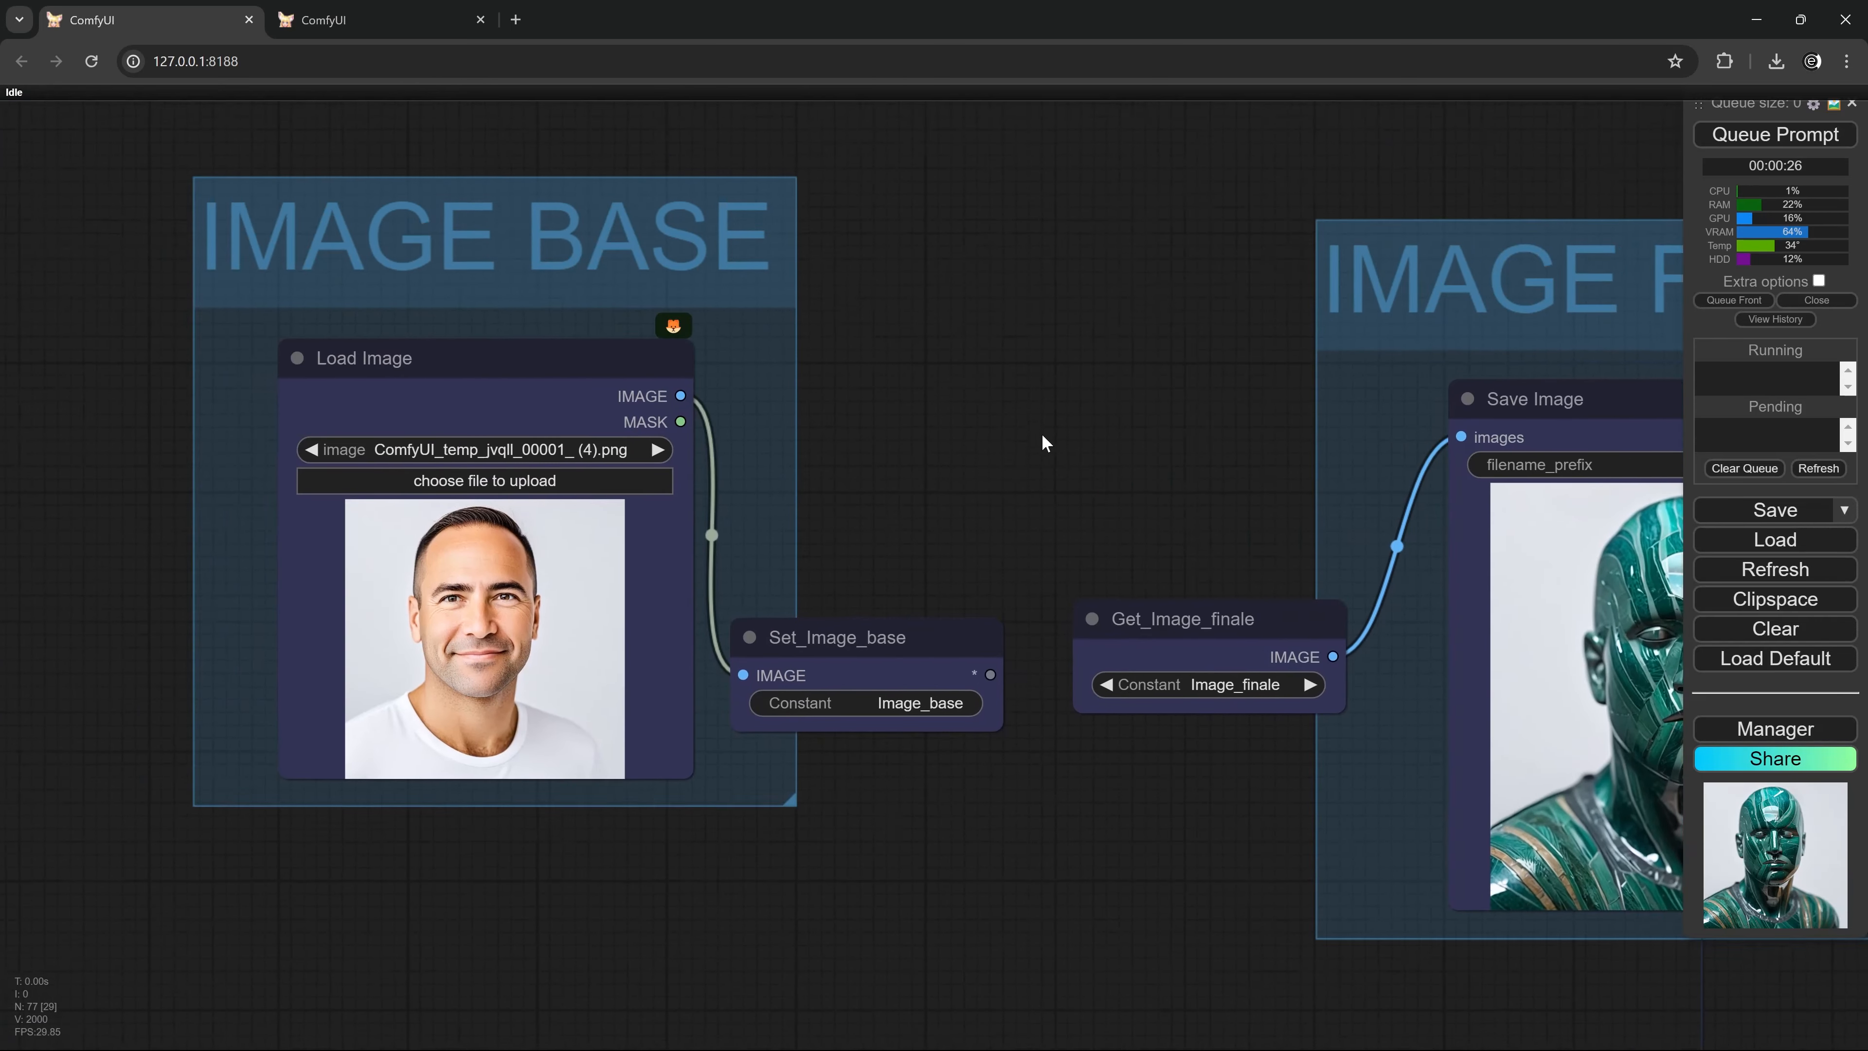
scroll(1042, 434, up, 2)
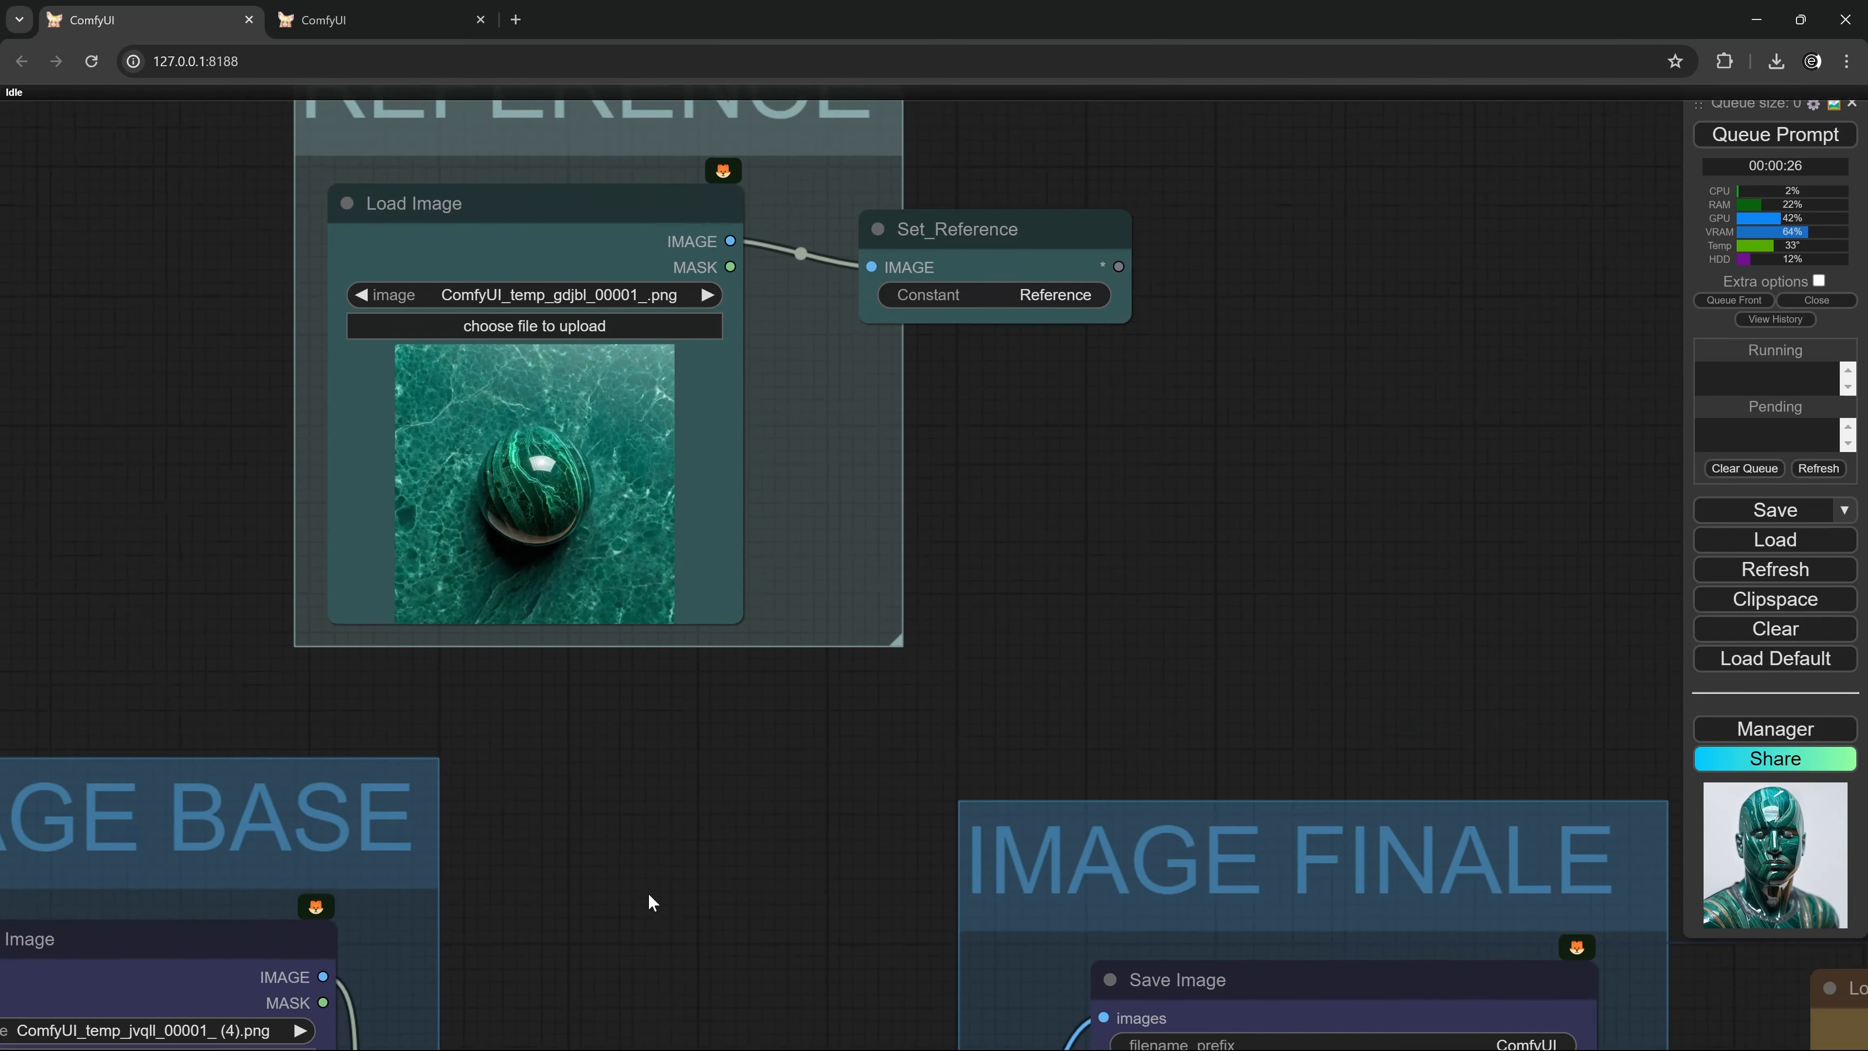
scroll(608, 498, down, 8)
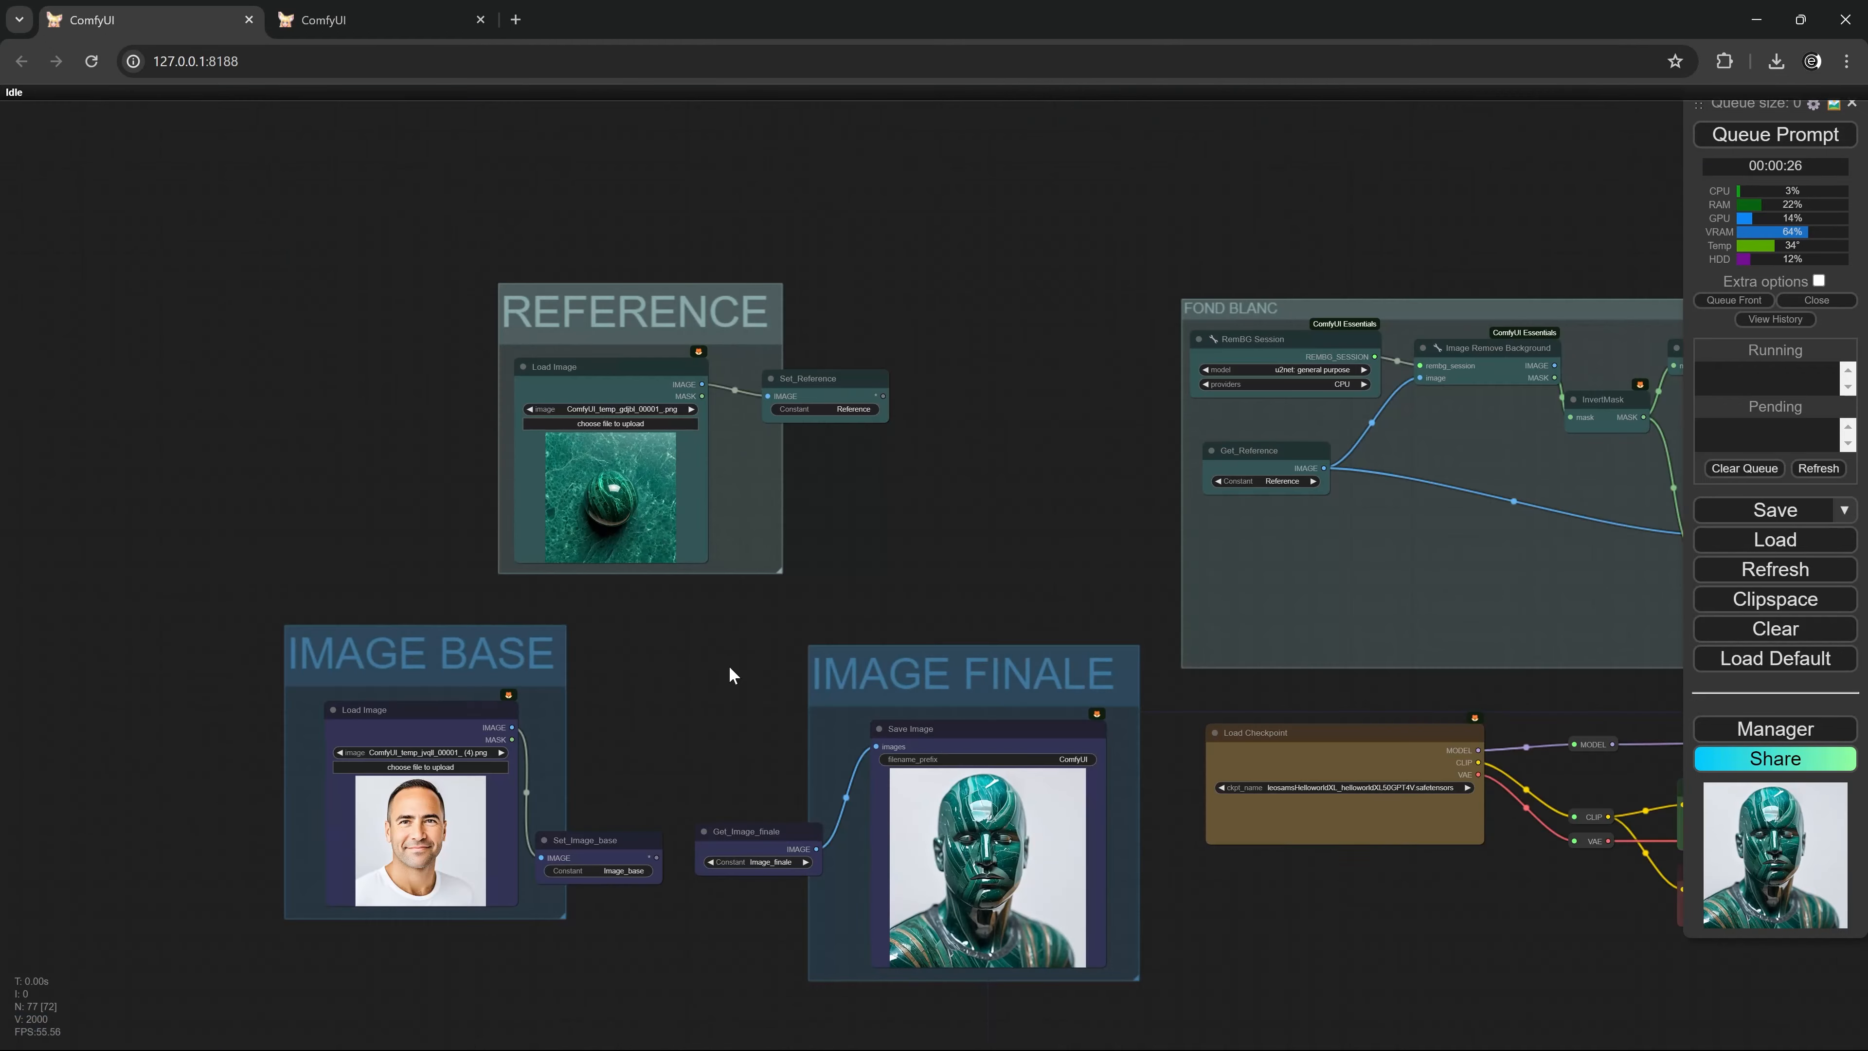
Review the portrait's MASK group, the FOND BLANC group and the sculpture prompt in the CLIP Text Encode node.
drag(1287, 953, 412, 271)
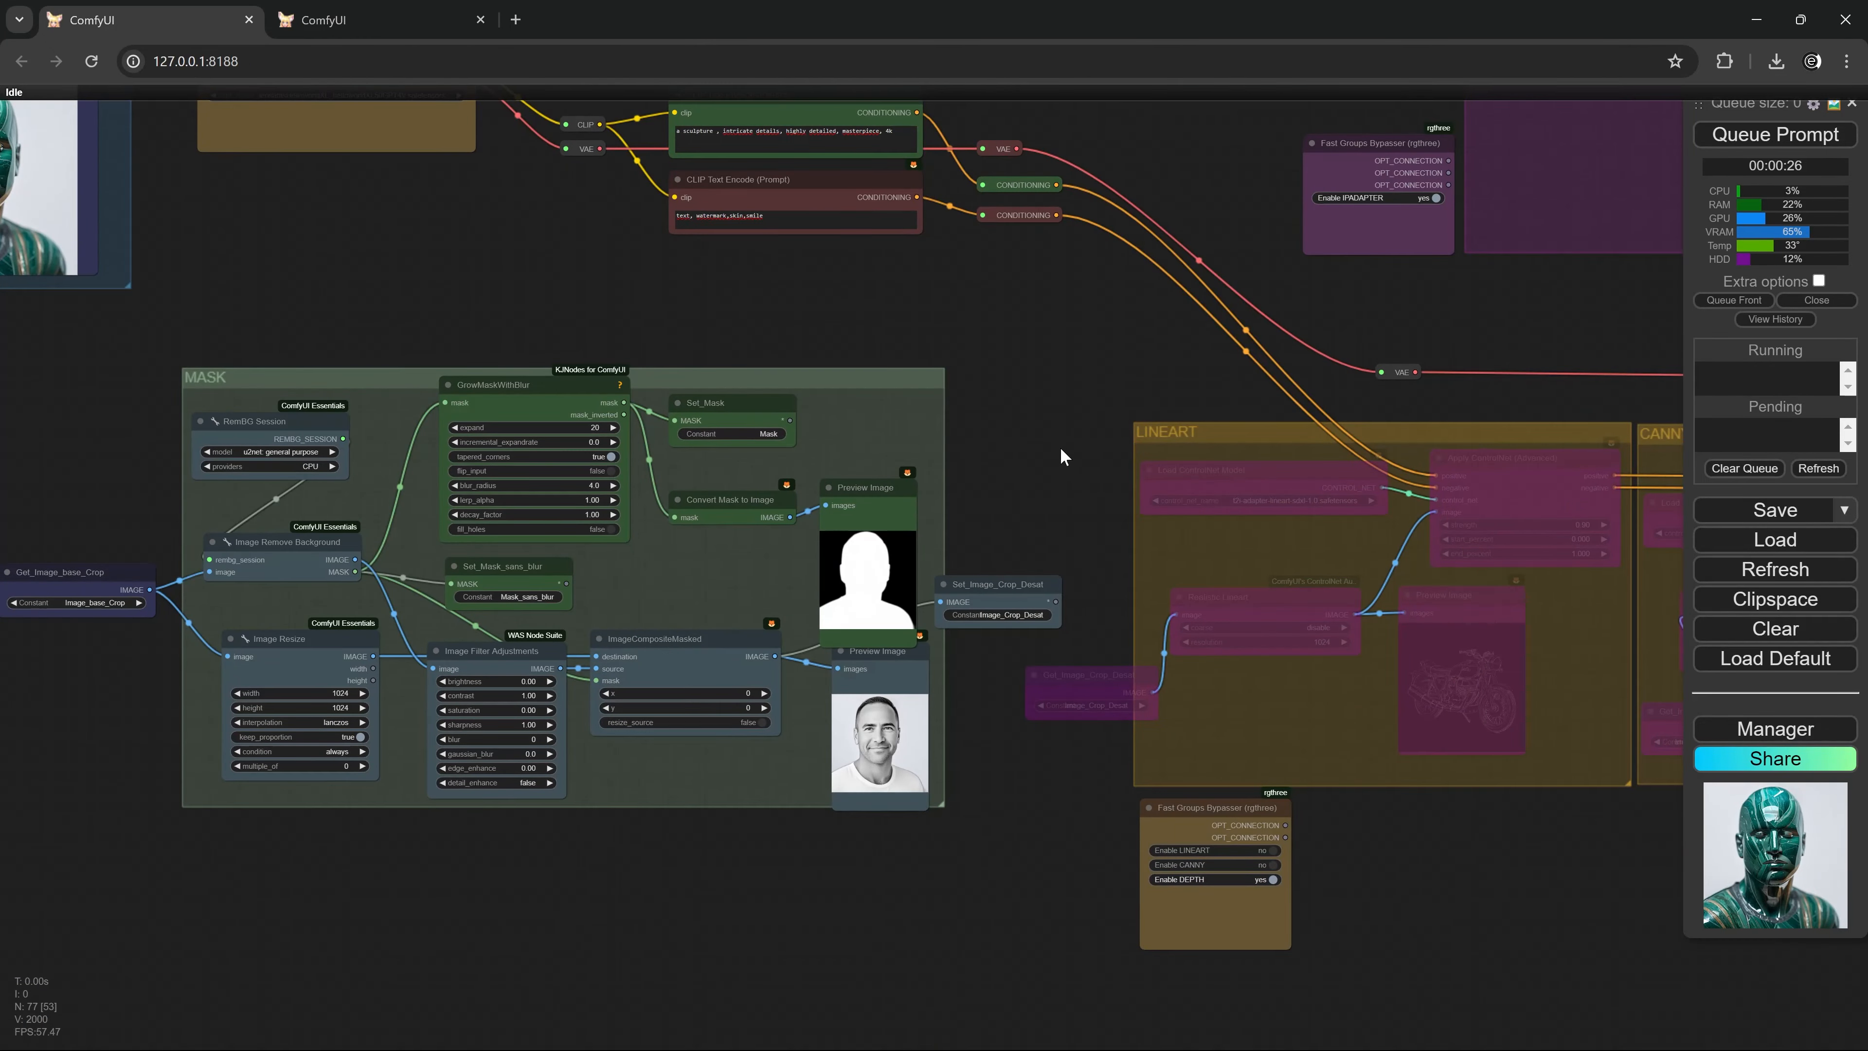
drag(1346, 301, 876, 571)
drag(633, 560, 991, 812)
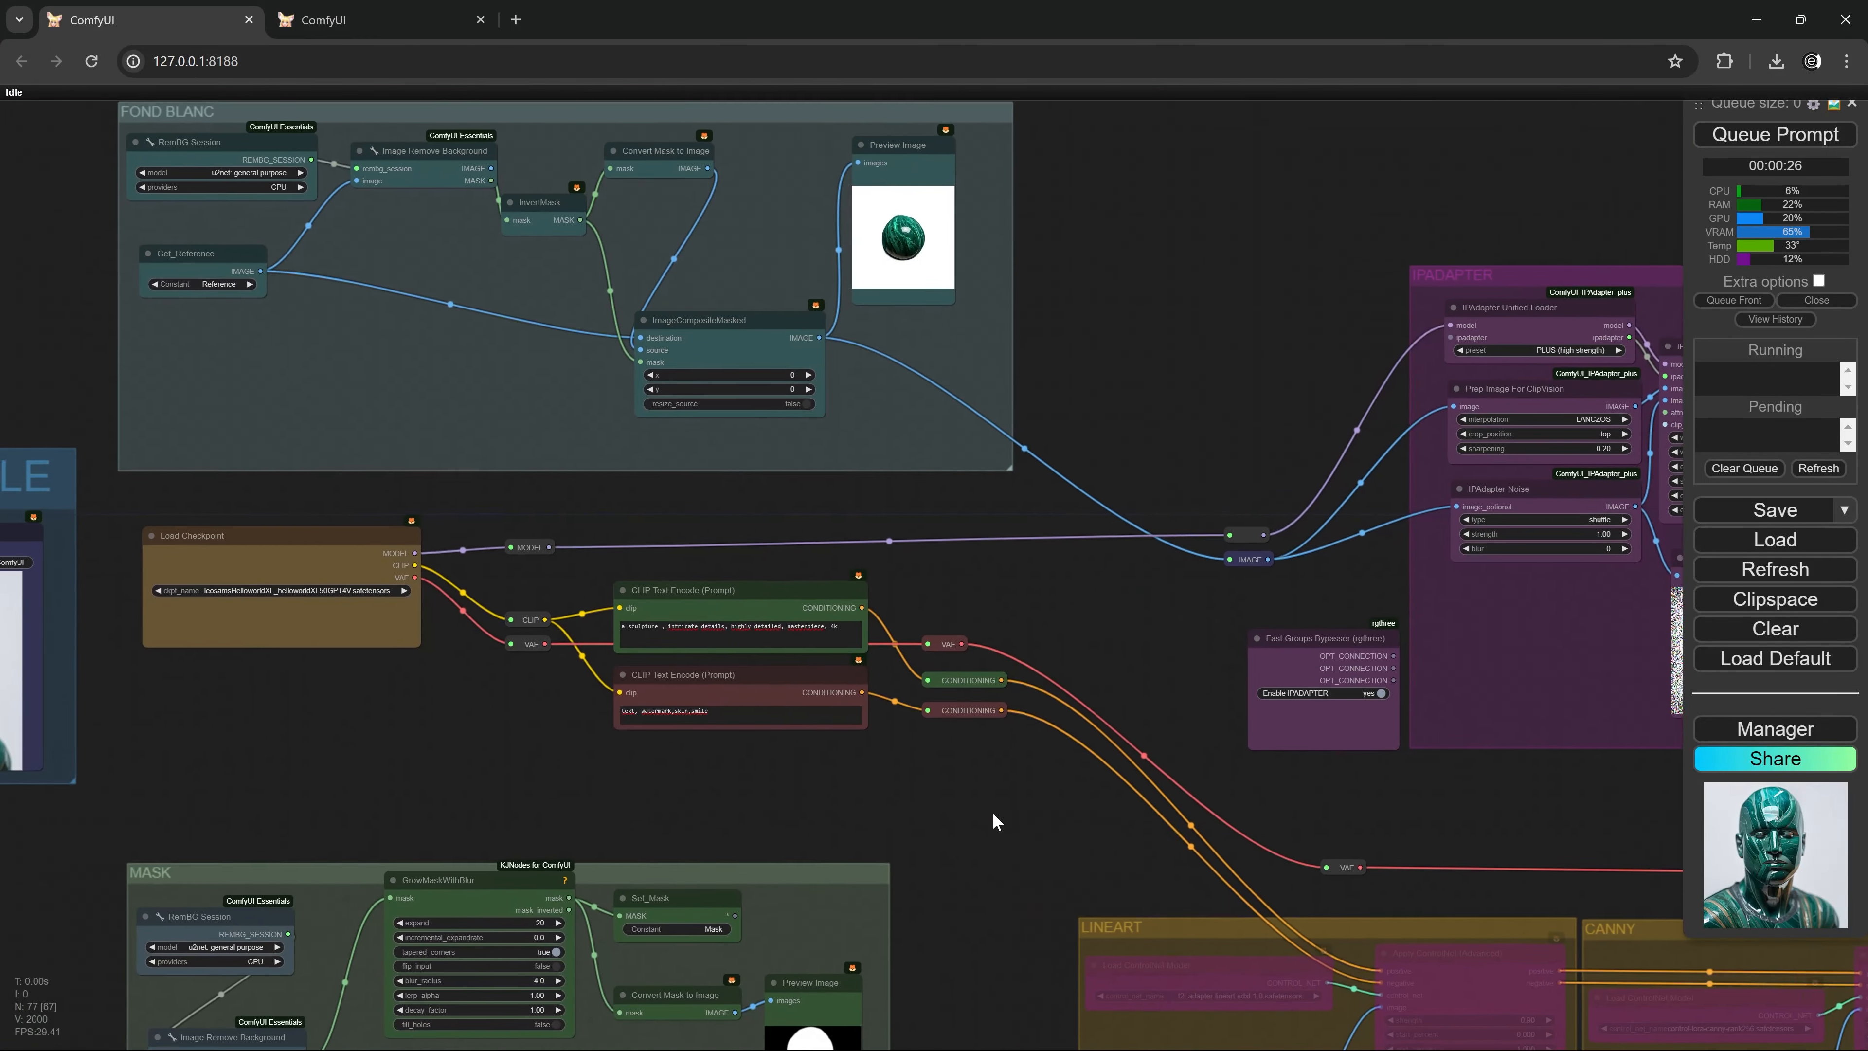
scroll(634, 615, up, 5)
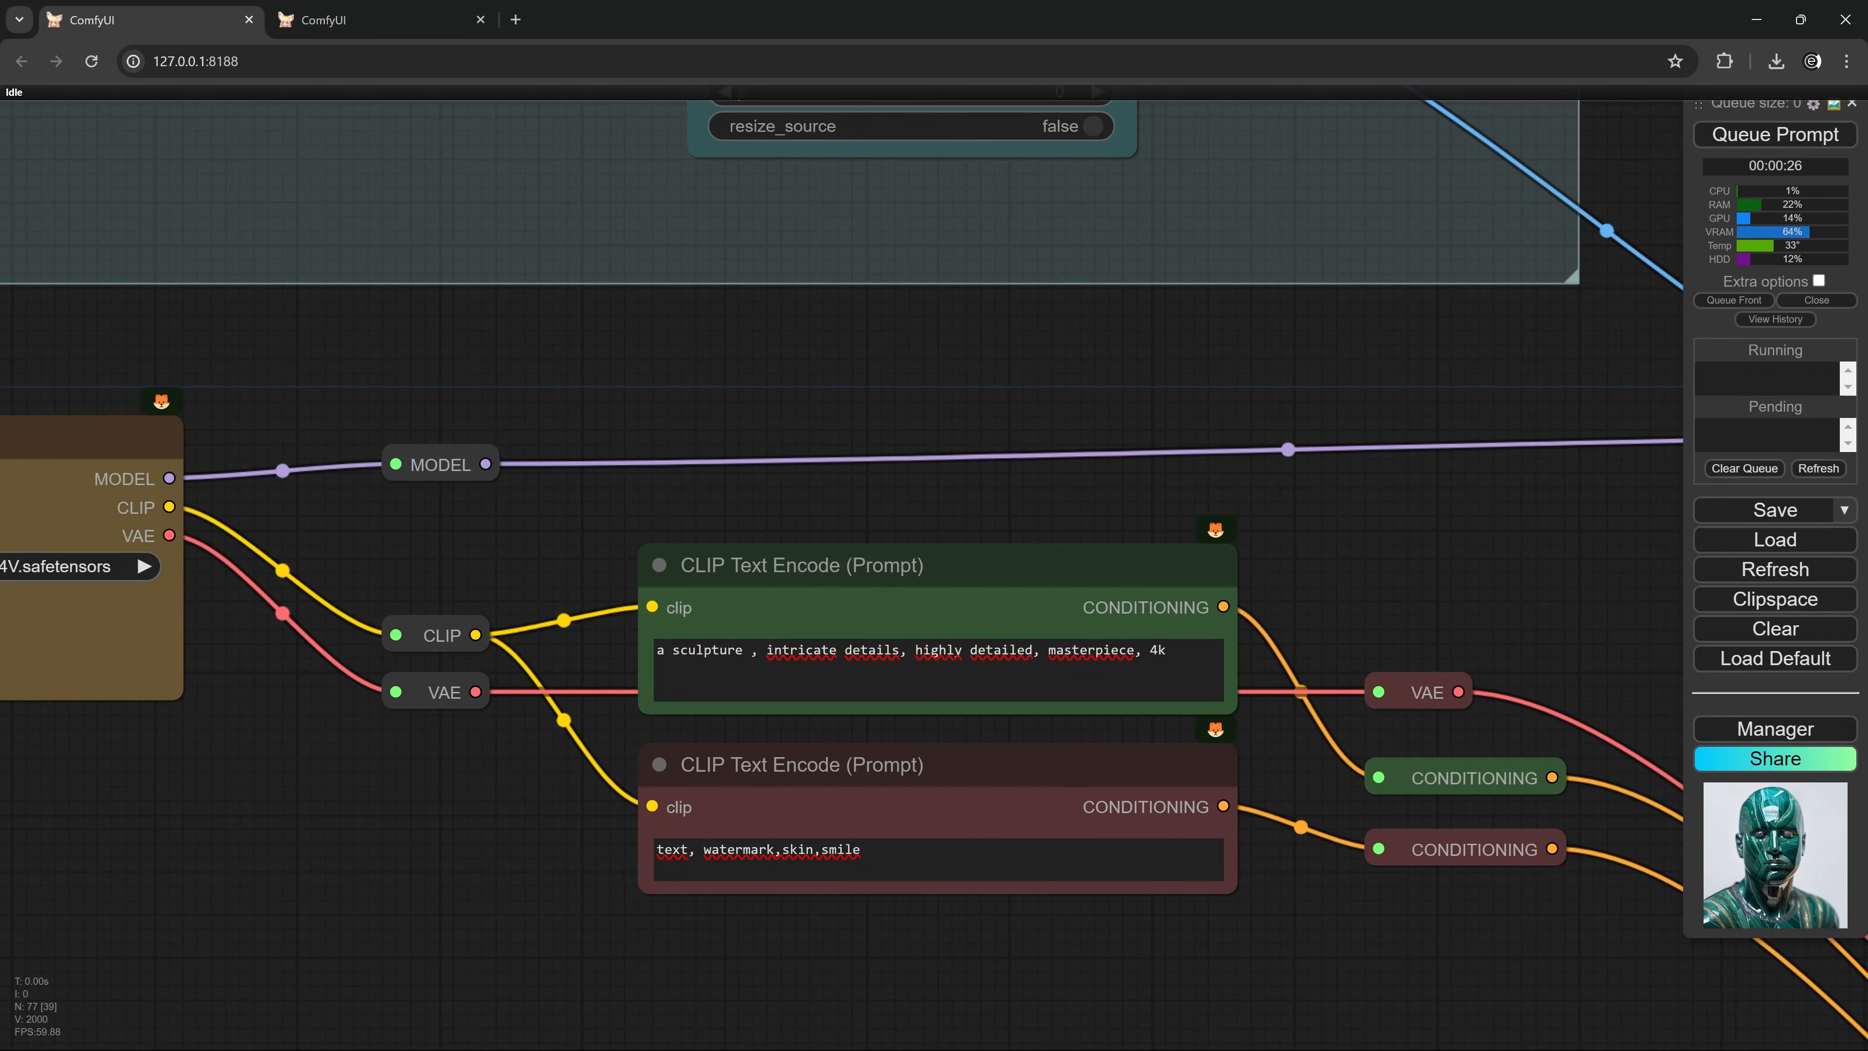
scroll(631, 516, down, 9)
scroll(745, 408, up, 3)
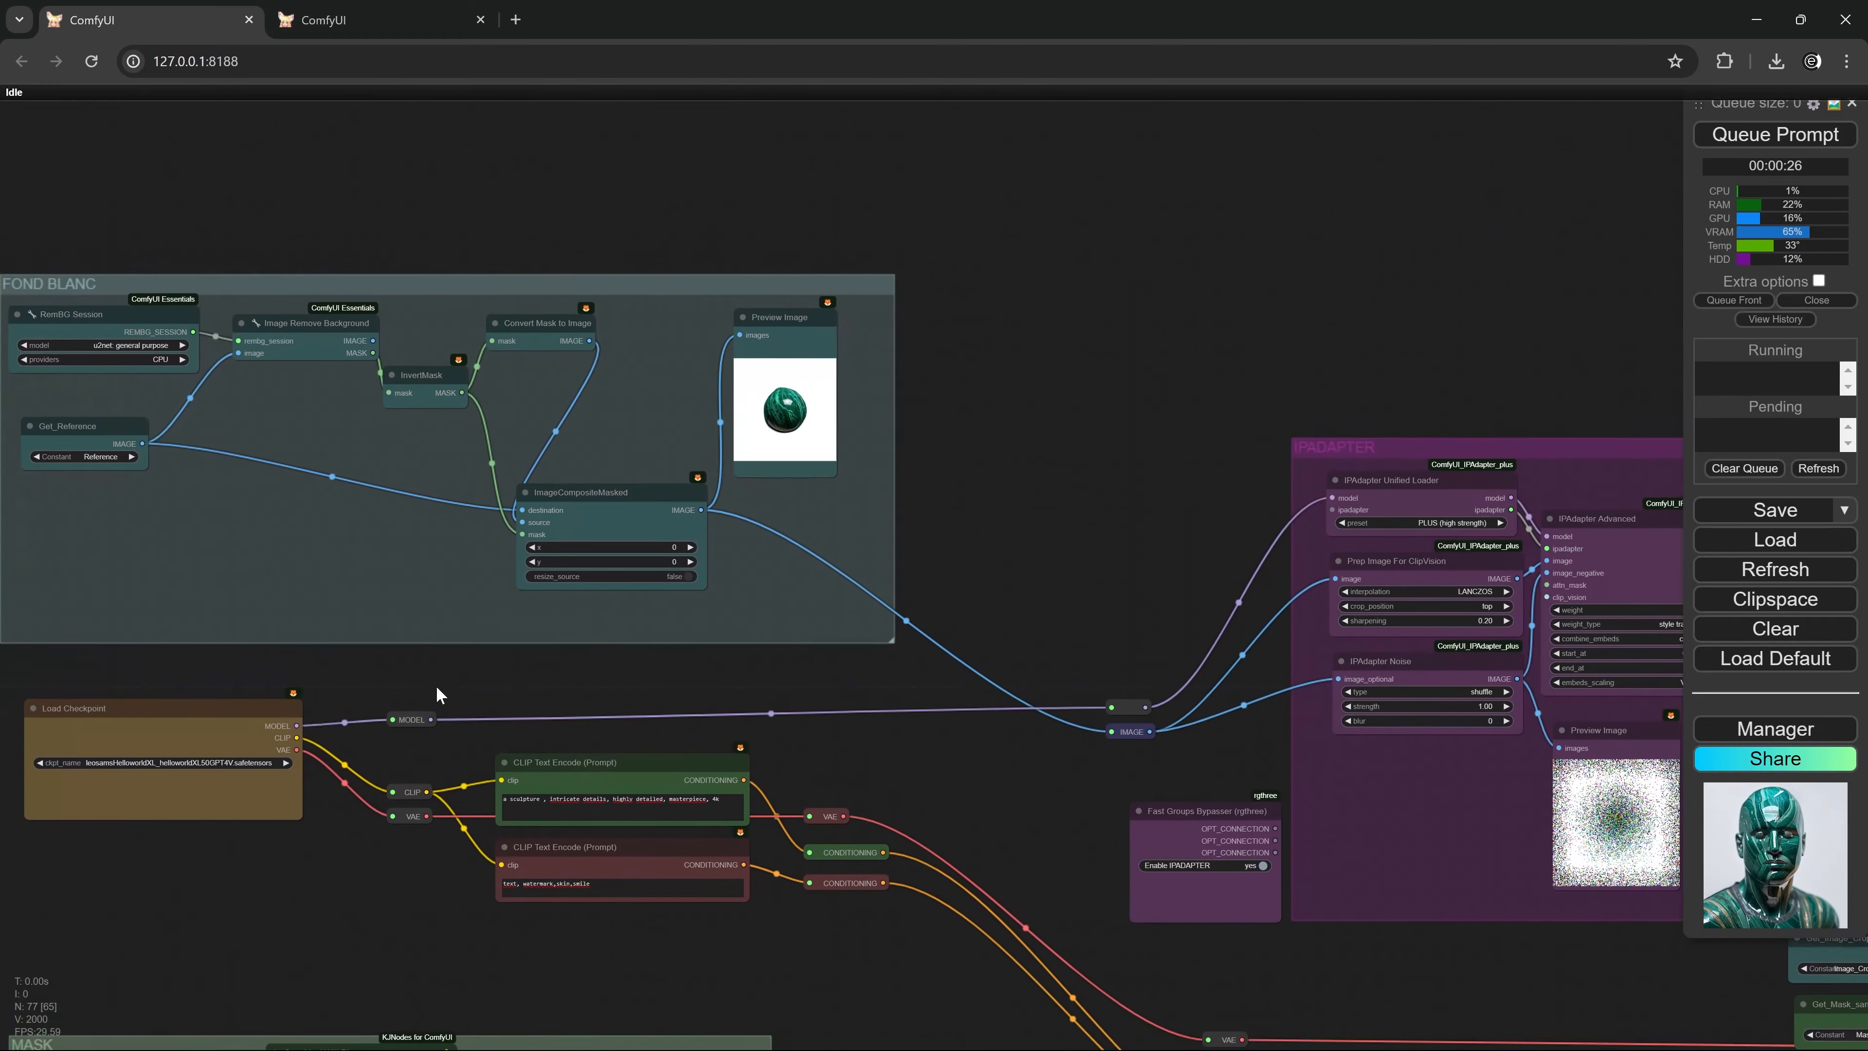
scroll(745, 408, up, 6)
Switch to the second ComfyUI workflow and examine the KSampler chain and Primitive prompts that generate the green marble ball.
click(366, 22)
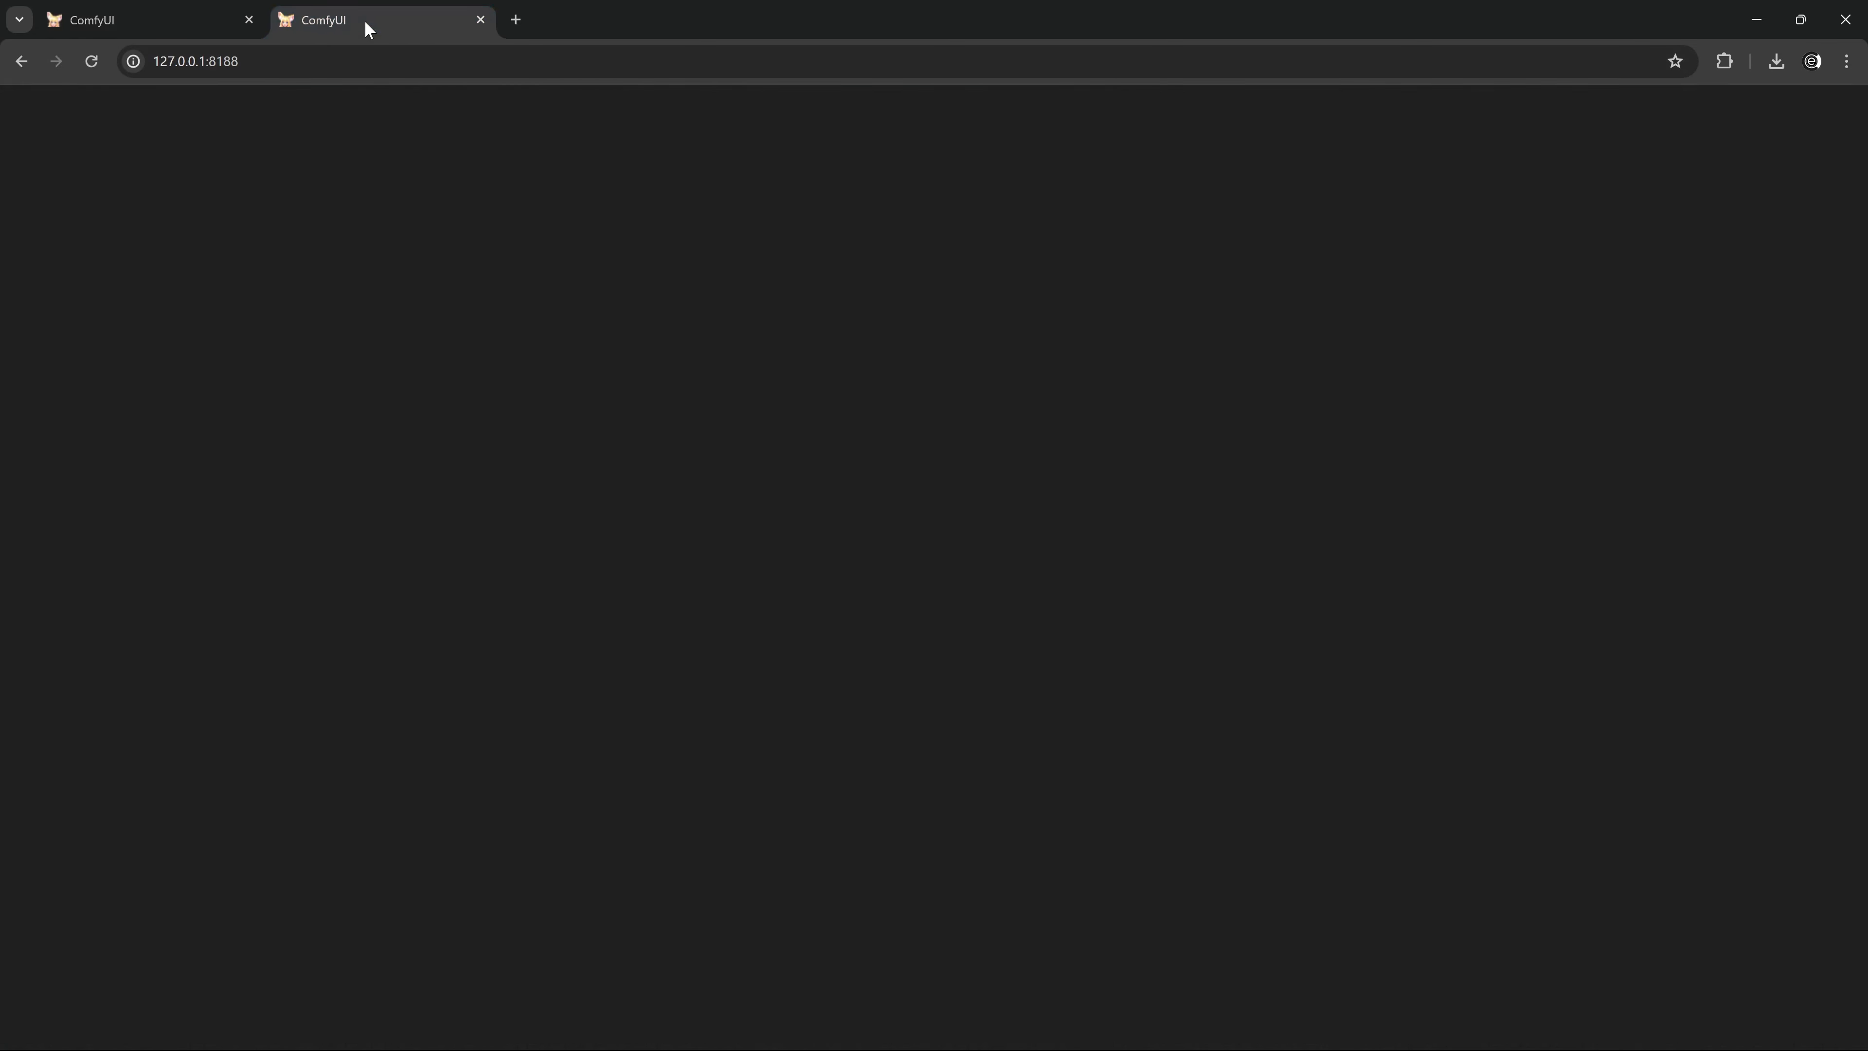
drag(671, 524, 903, 679)
scroll(903, 679, down, 3)
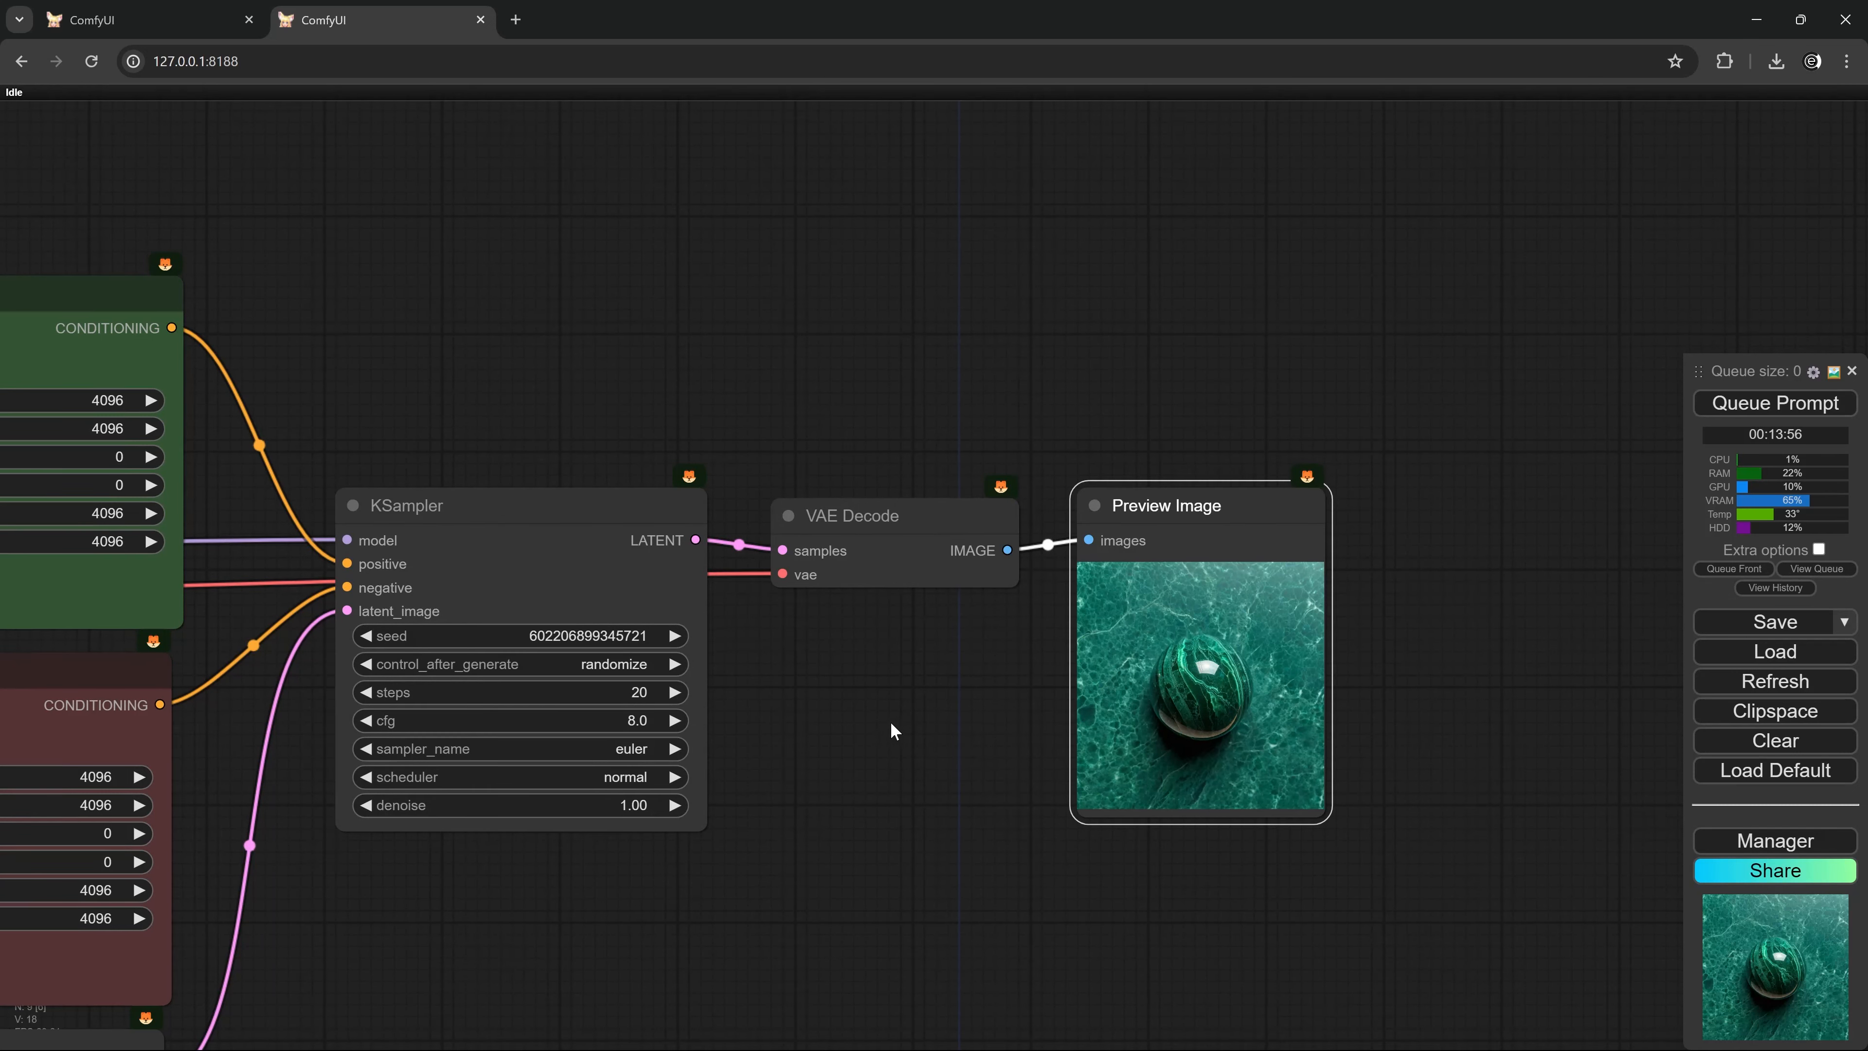
scroll(890, 721, down, 3)
drag(890, 721, 1189, 745)
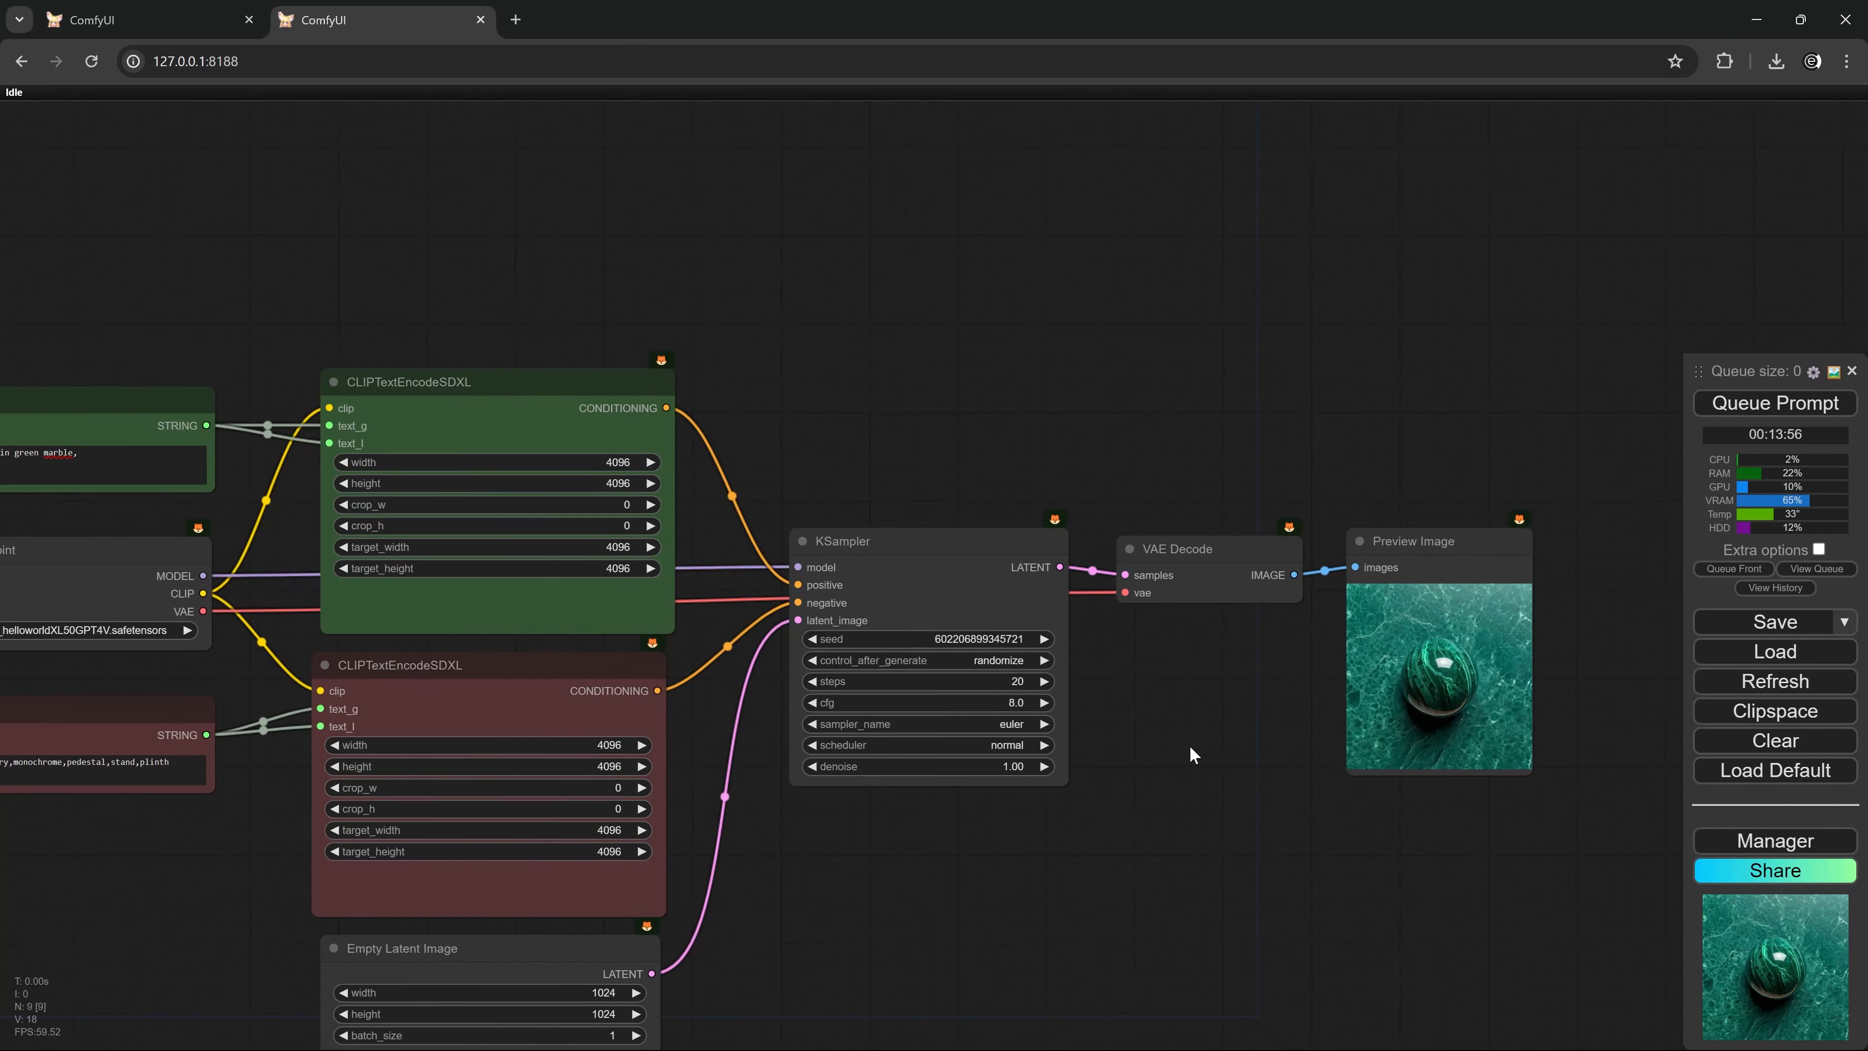
drag(1213, 851, 1574, 741)
drag(560, 792, 631, 964)
scroll(537, 638, up, 4)
scroll(316, 399, up, 3)
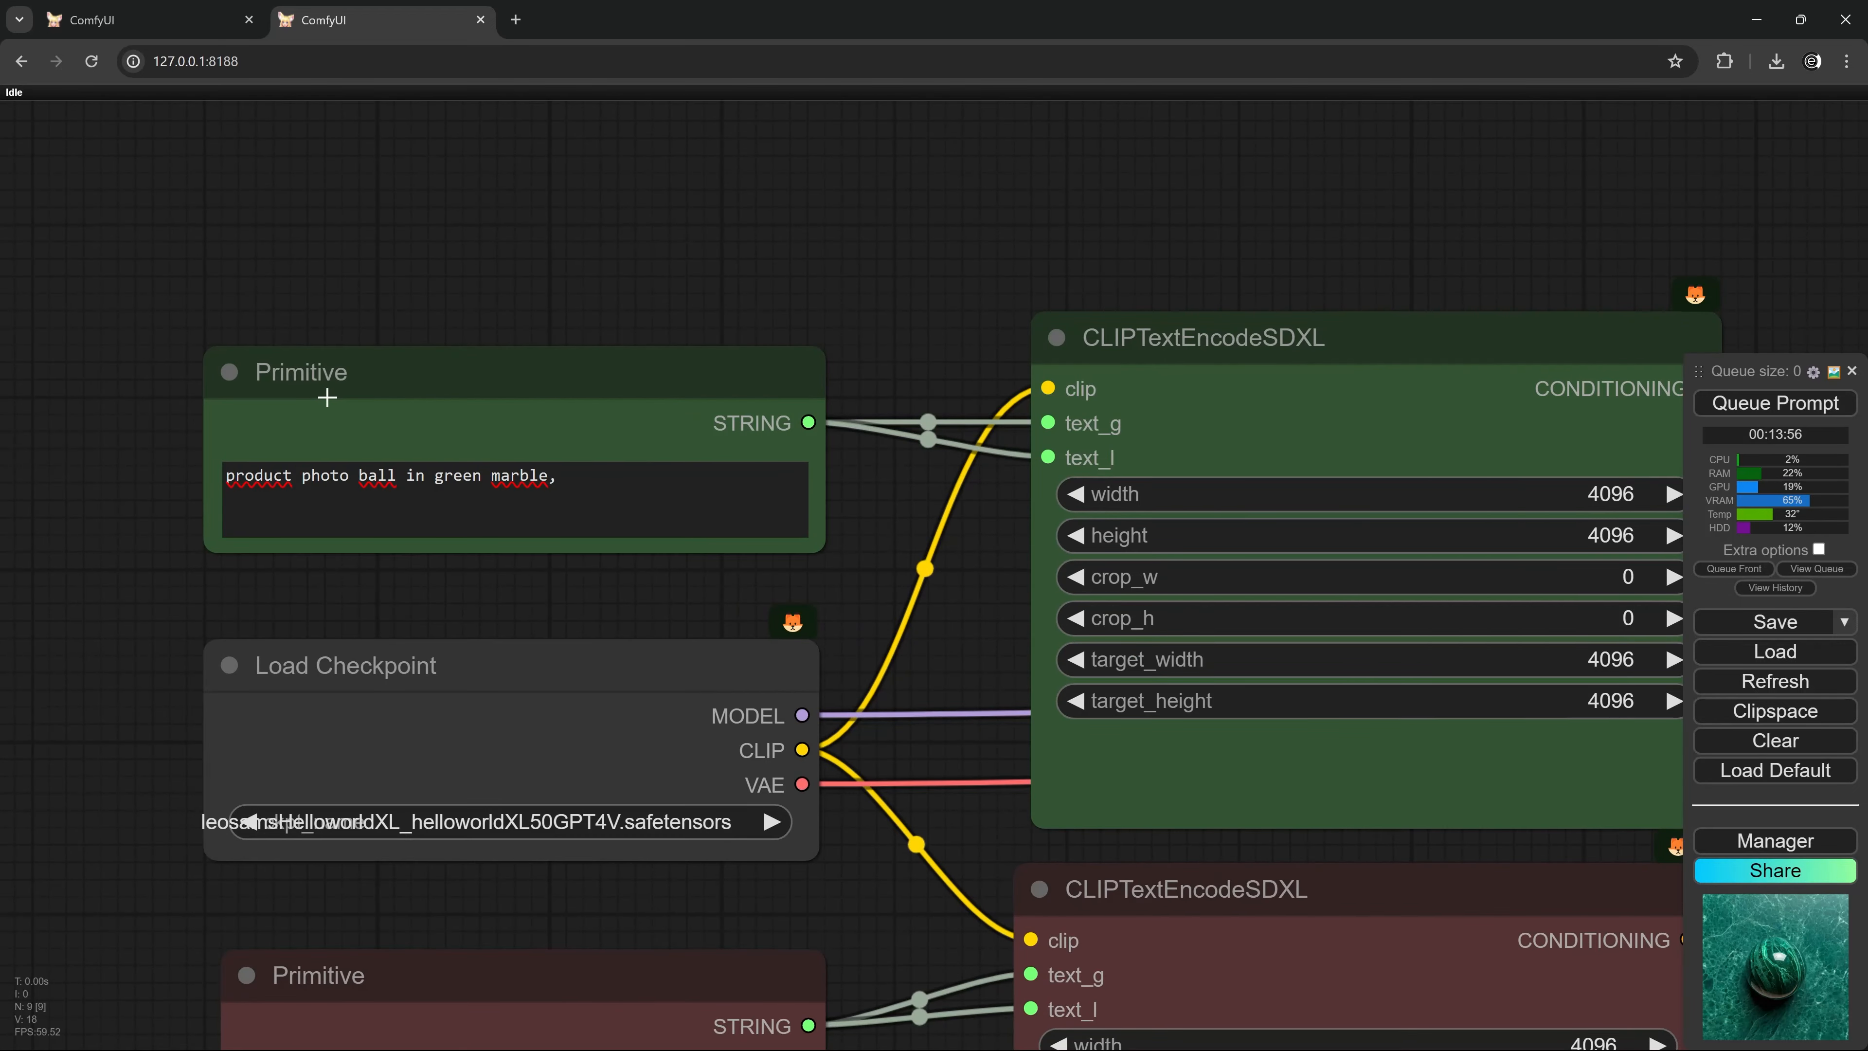
scroll(658, 320, down, 6)
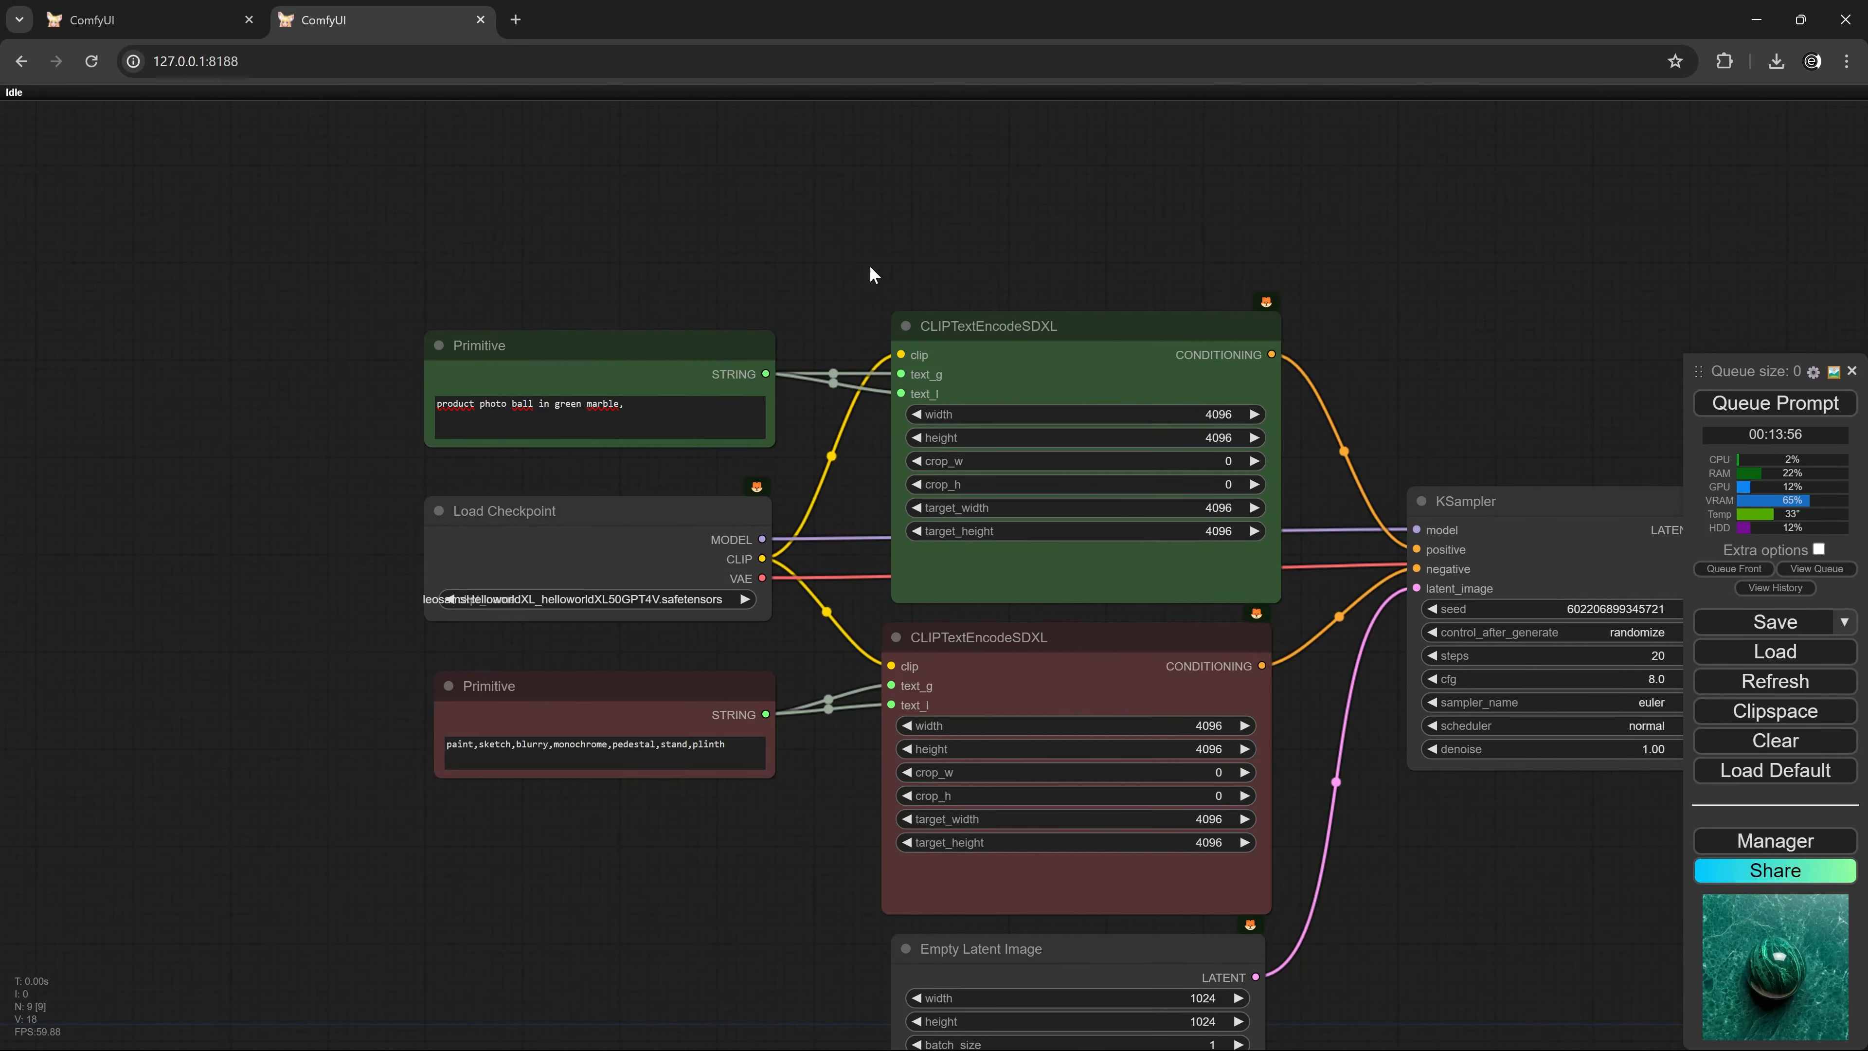
drag(870, 267, 186, 250)
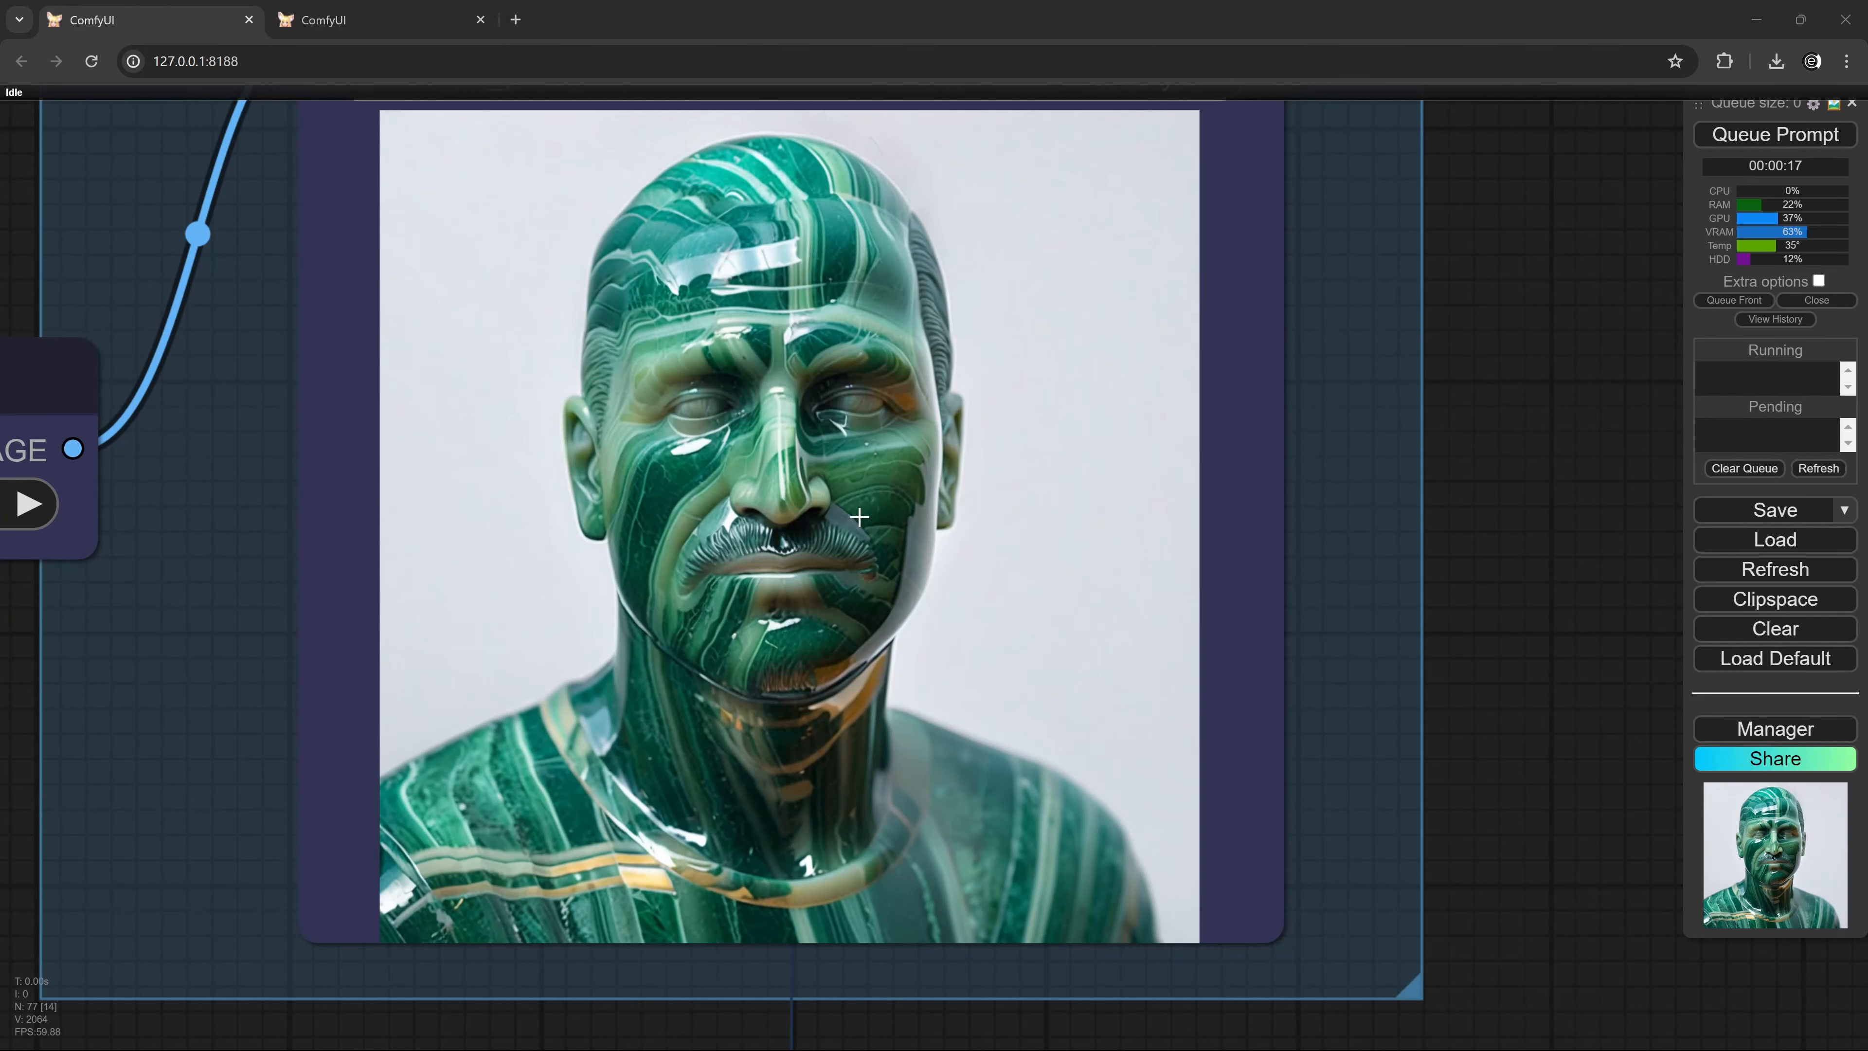
Back in the material-transfer workflow, examine the LINEART group's Realistic Lineart preview and ControlNet settings for the portrait.
scroll(860, 517, down, 18)
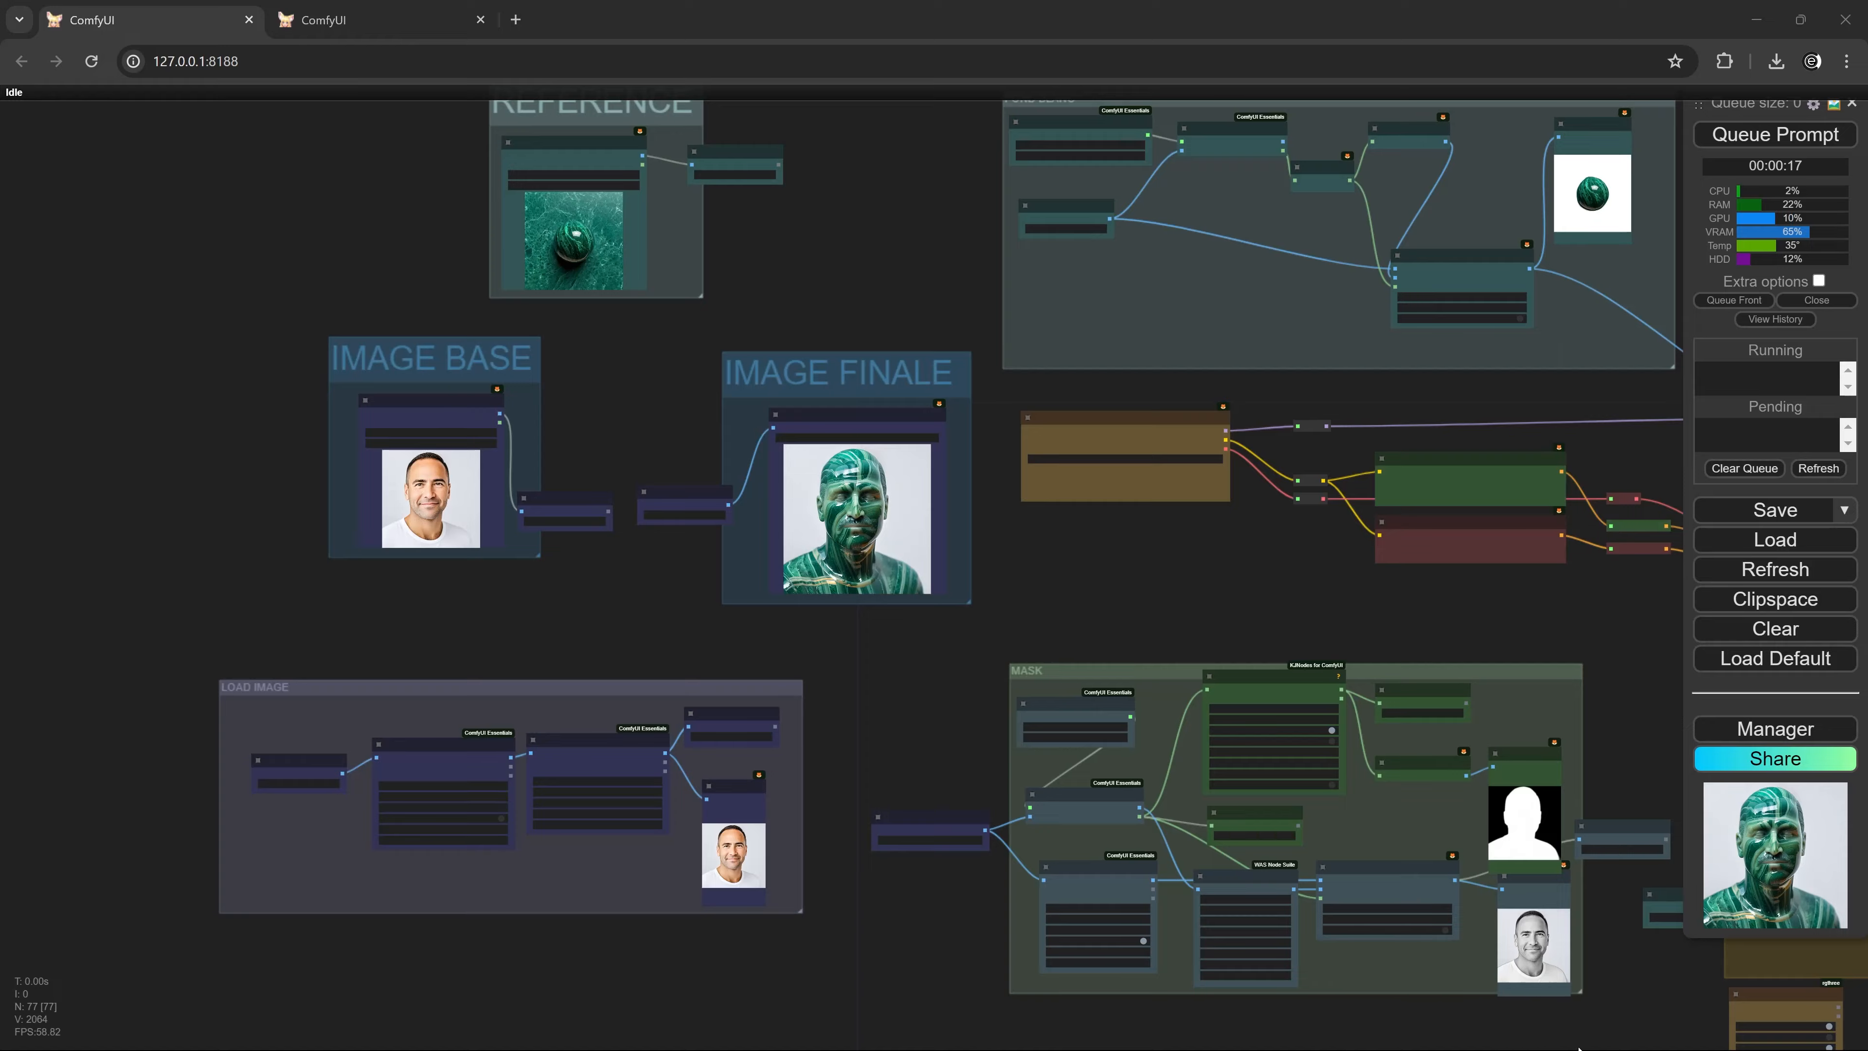
drag(1250, 907, 193, 591)
scroll(934, 651, up, 14)
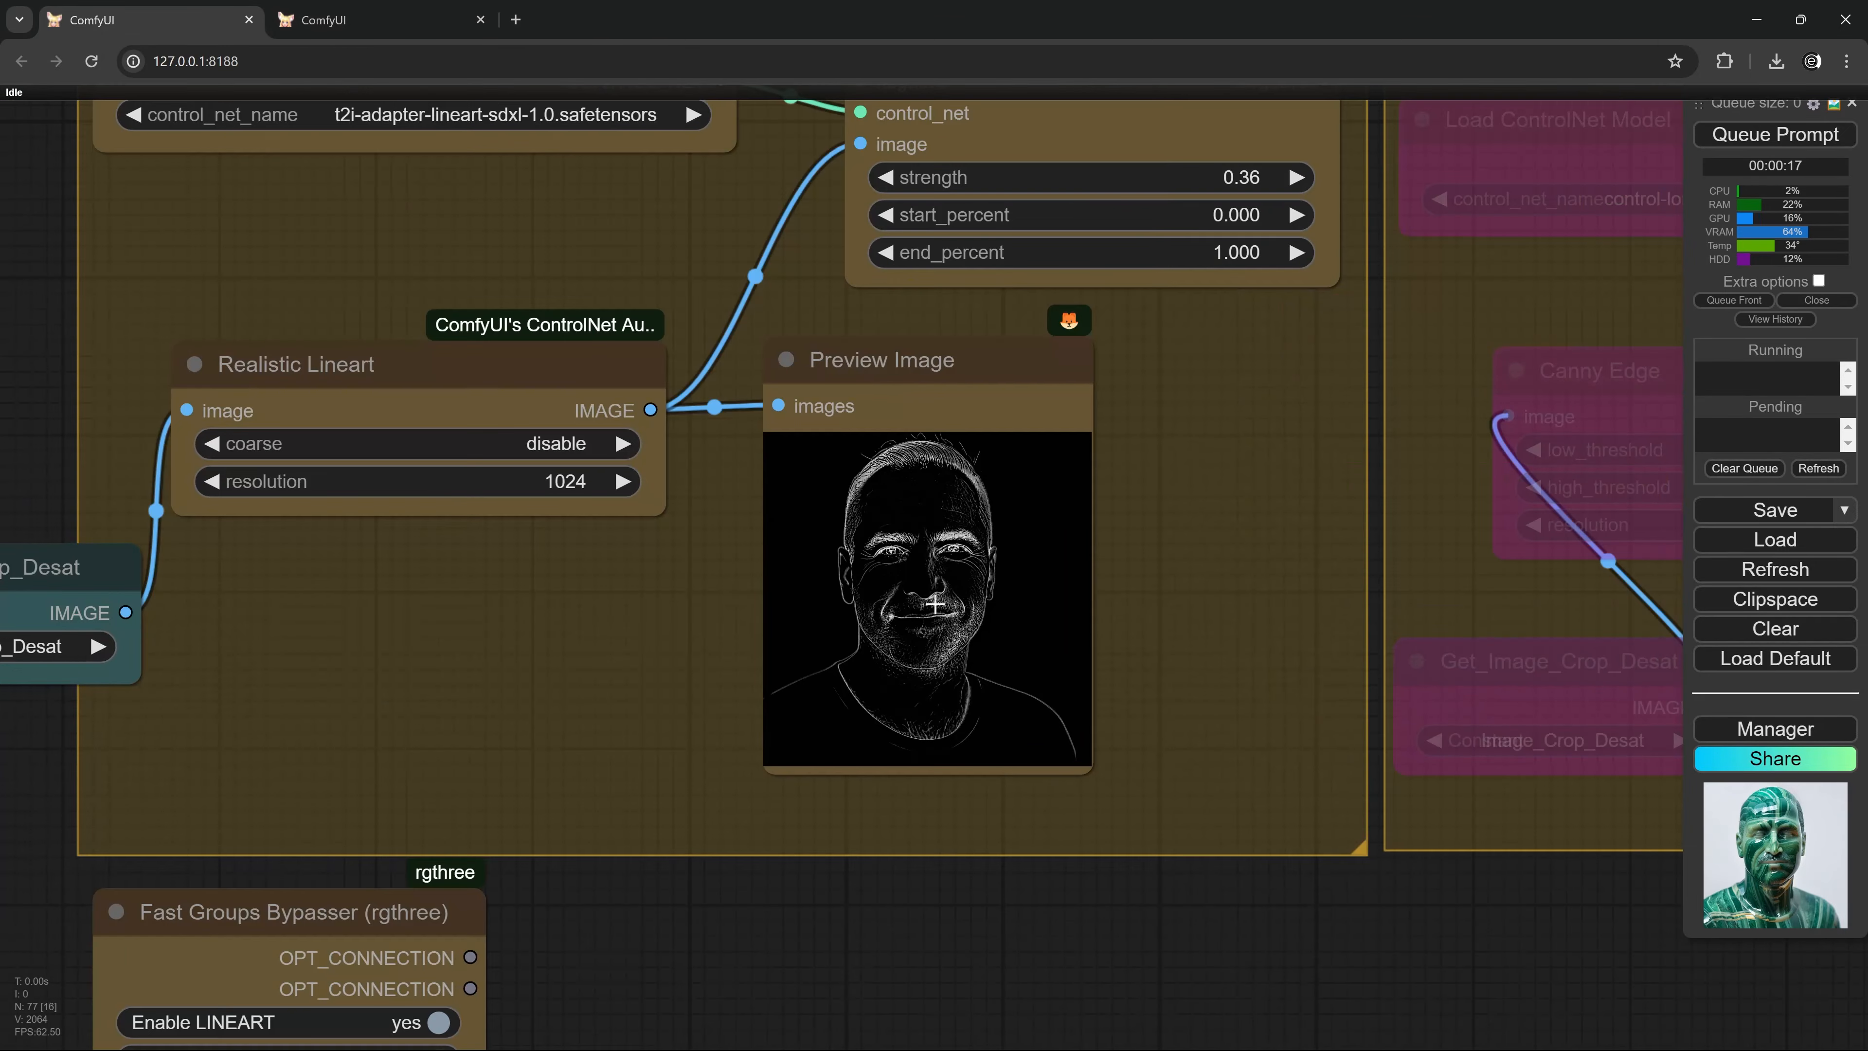
scroll(935, 602, down, 5)
scroll(935, 601, down, 6)
drag(553, 617, 1013, 989)
scroll(487, 553, up, 8)
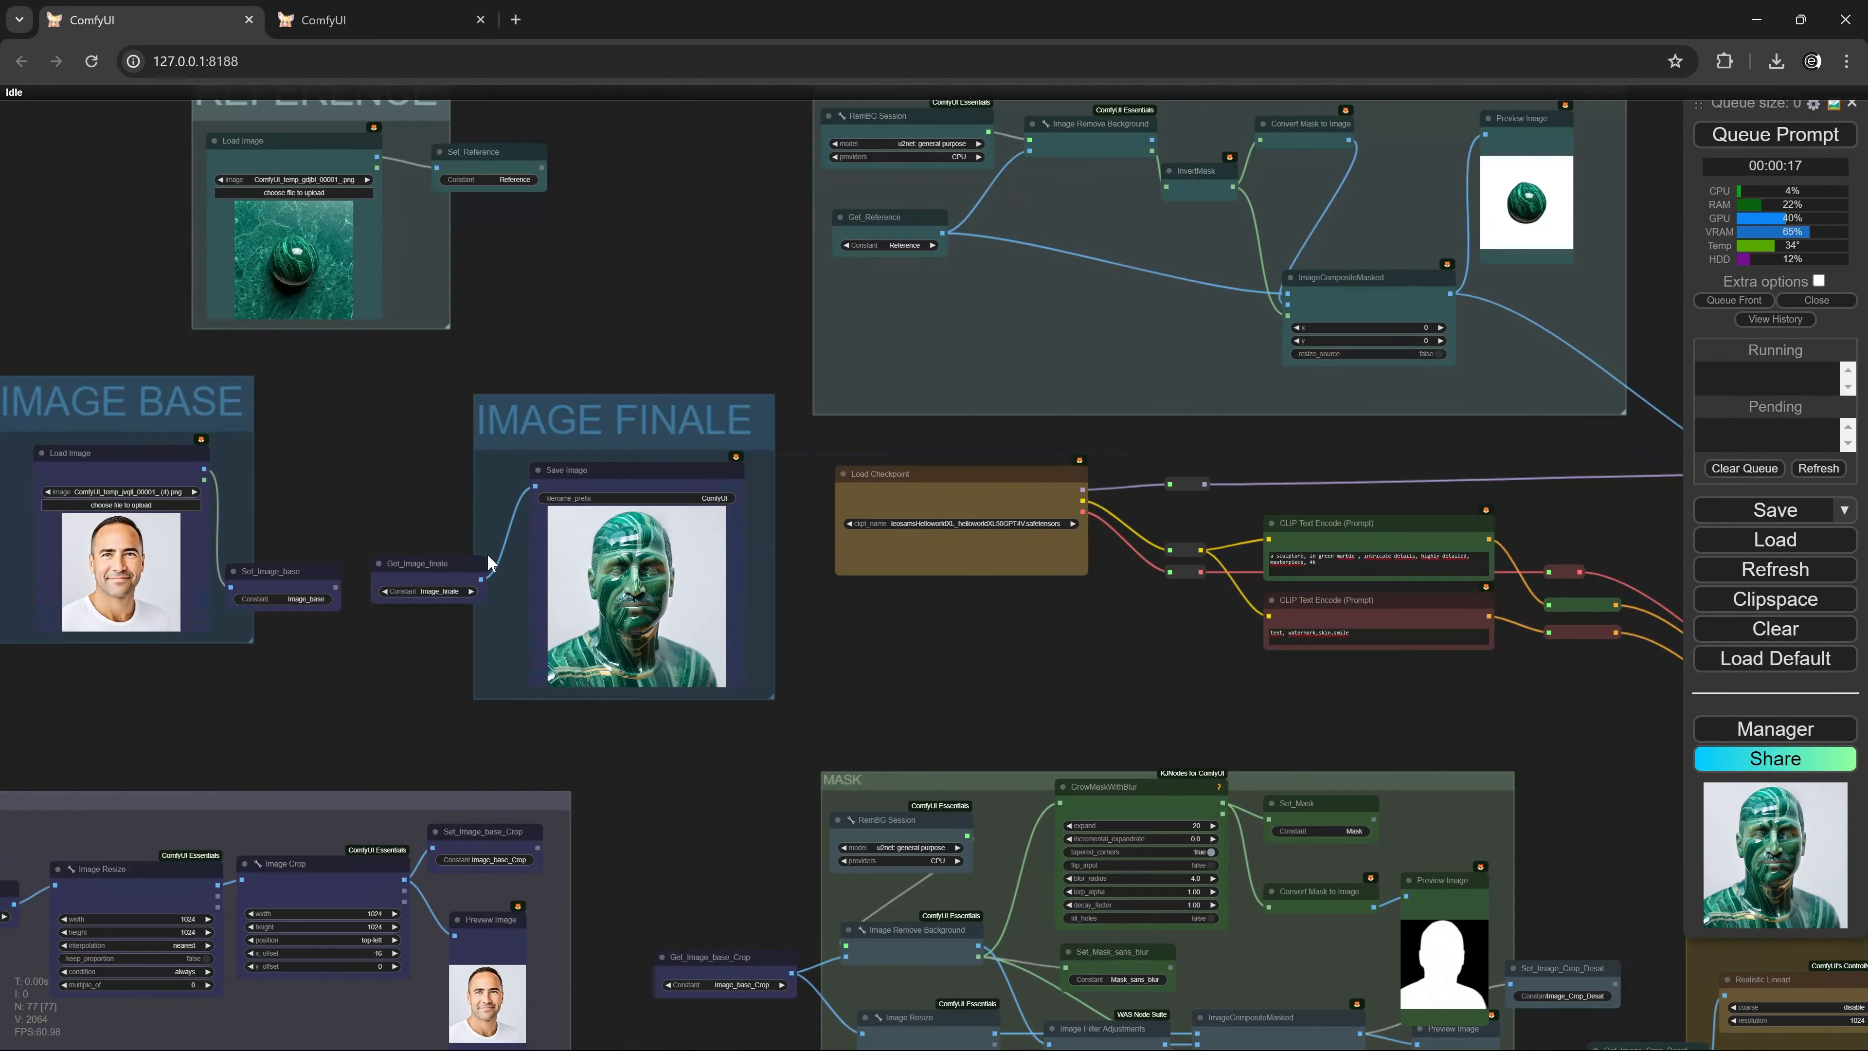
Inspect the green marble portrait in the Save Image node up close, then compare it with the base and reference images.
scroll(678, 596, up, 8)
drag(1221, 645, 1450, 684)
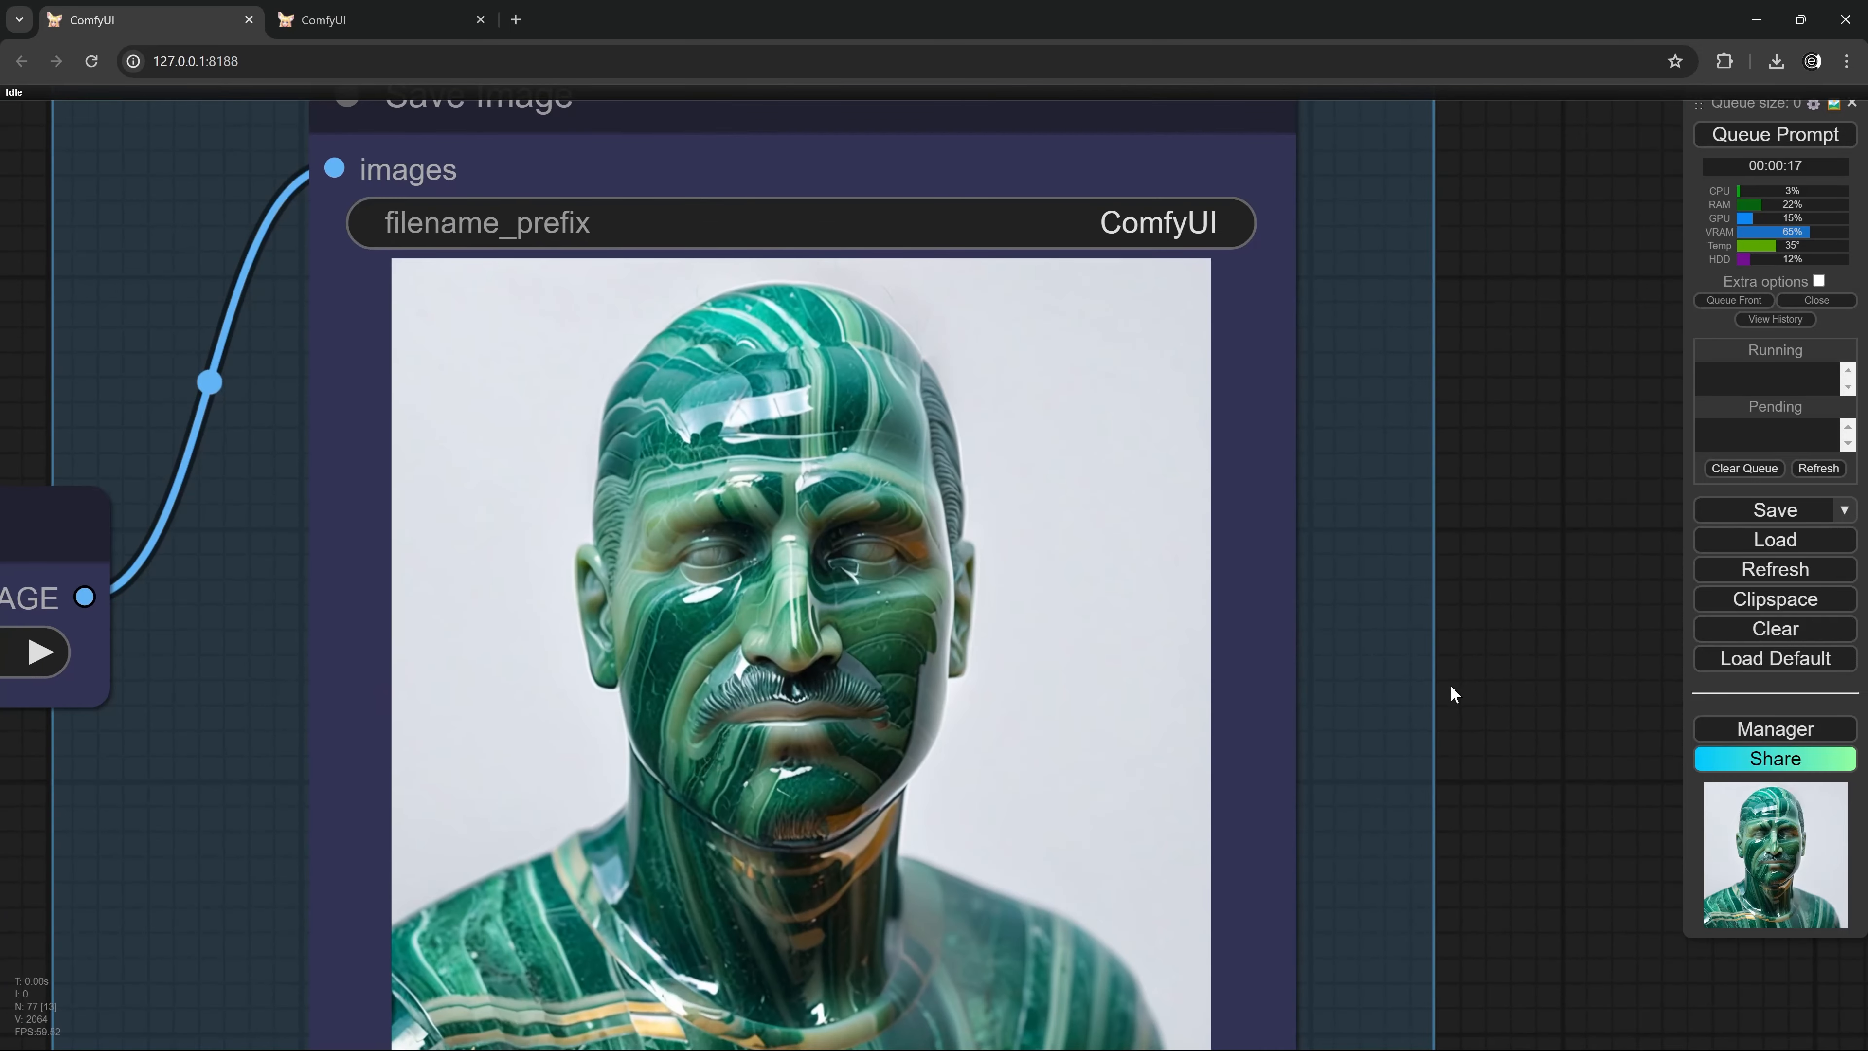
scroll(1387, 568, down, 2)
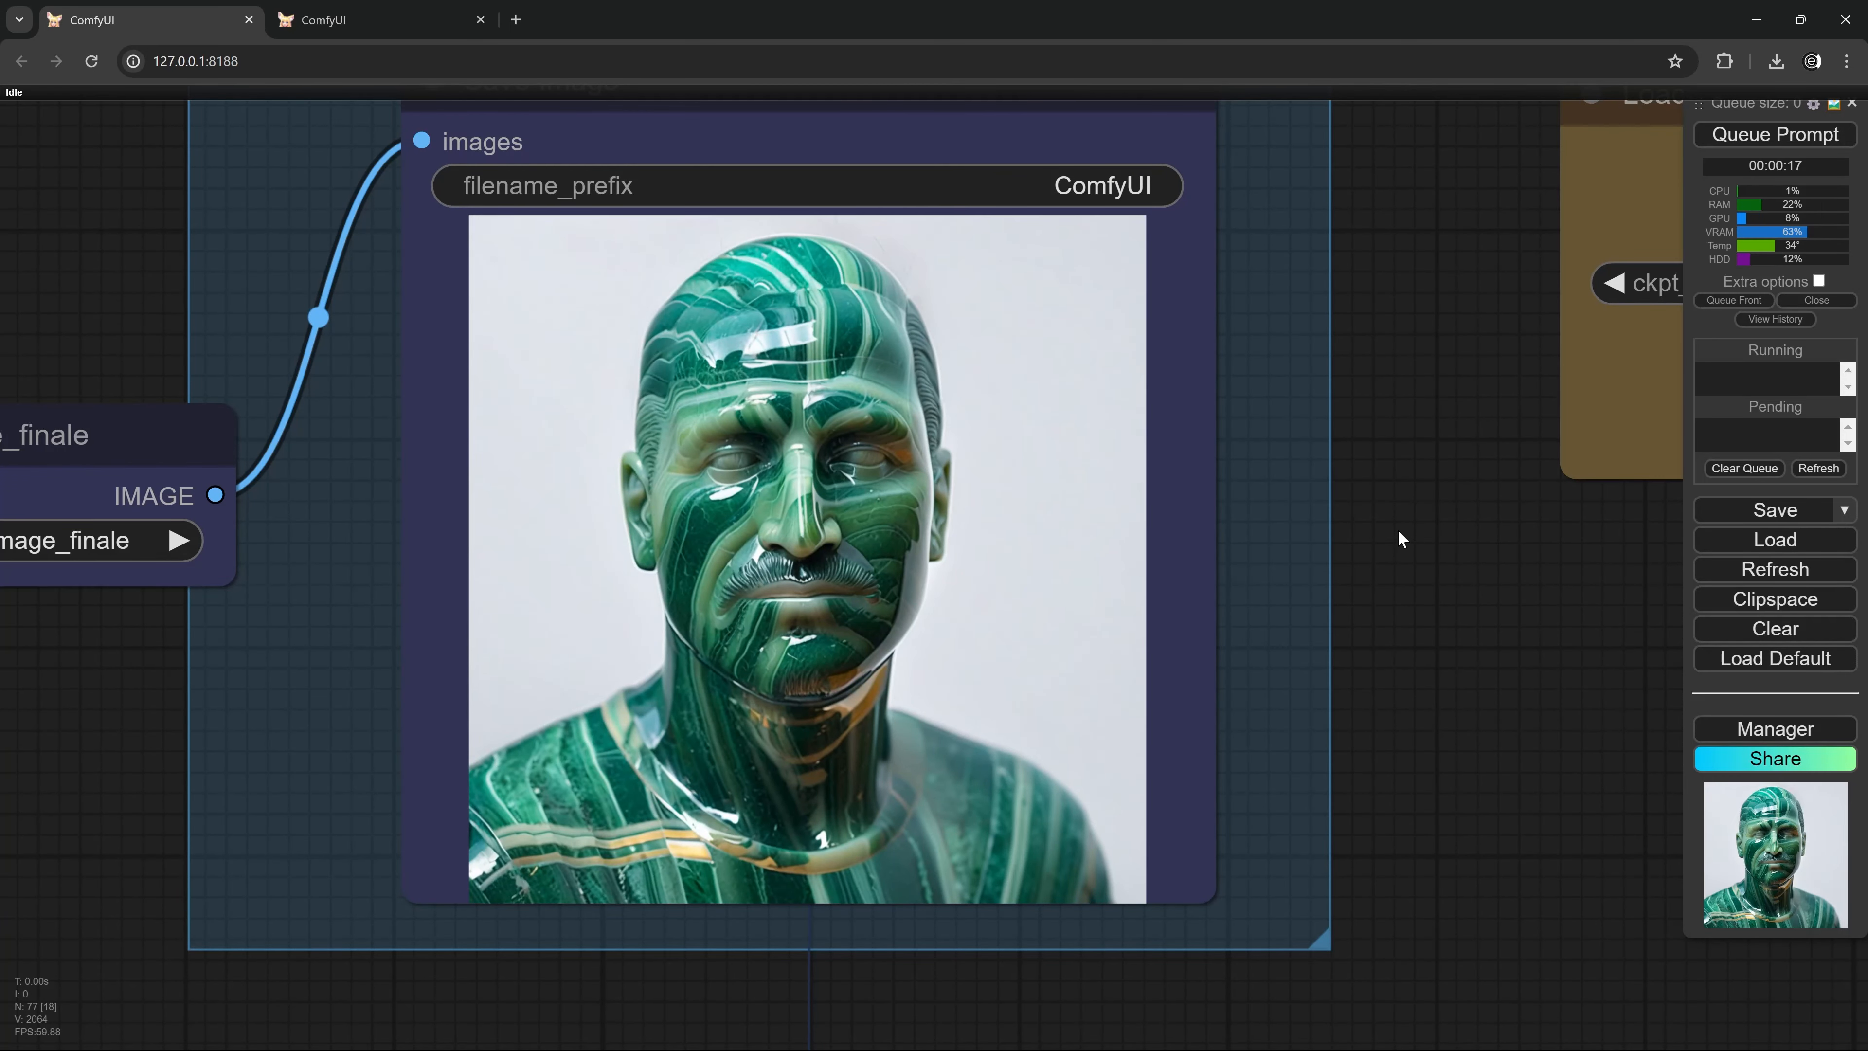
scroll(1398, 528, down, 3)
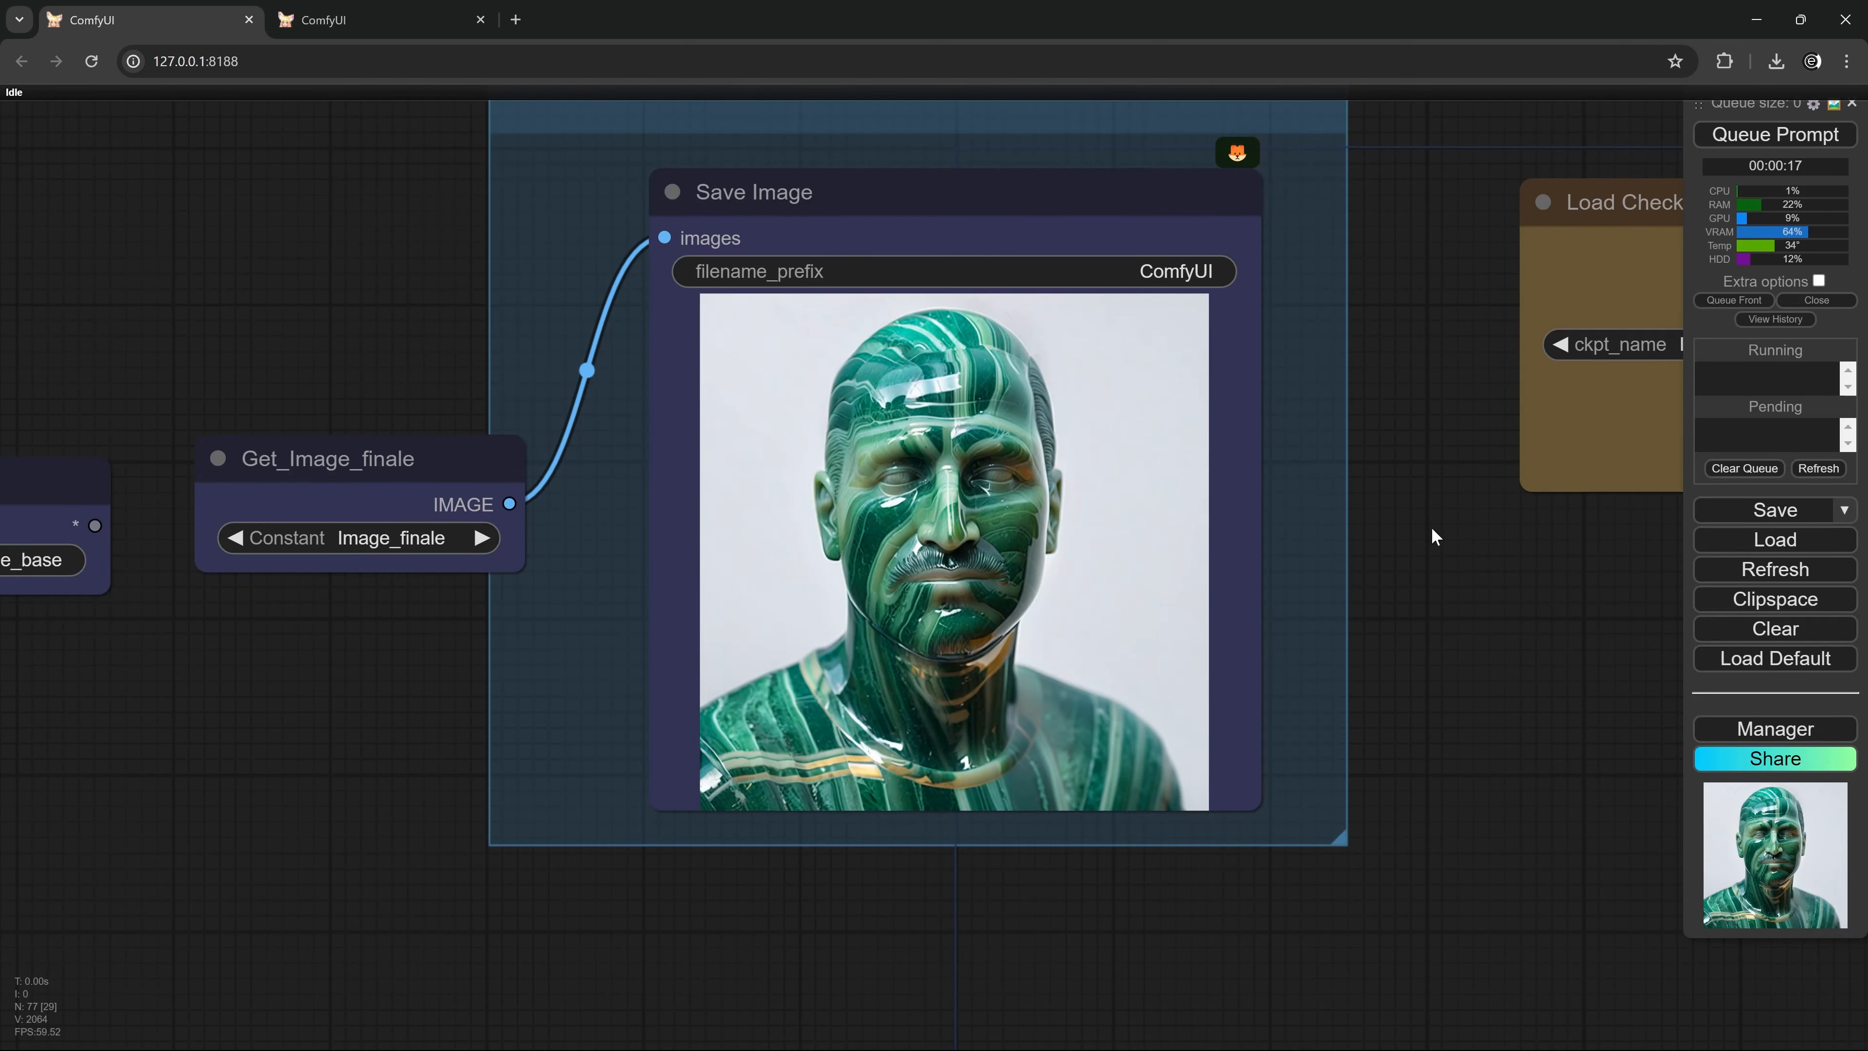
scroll(1436, 525, down, 3)
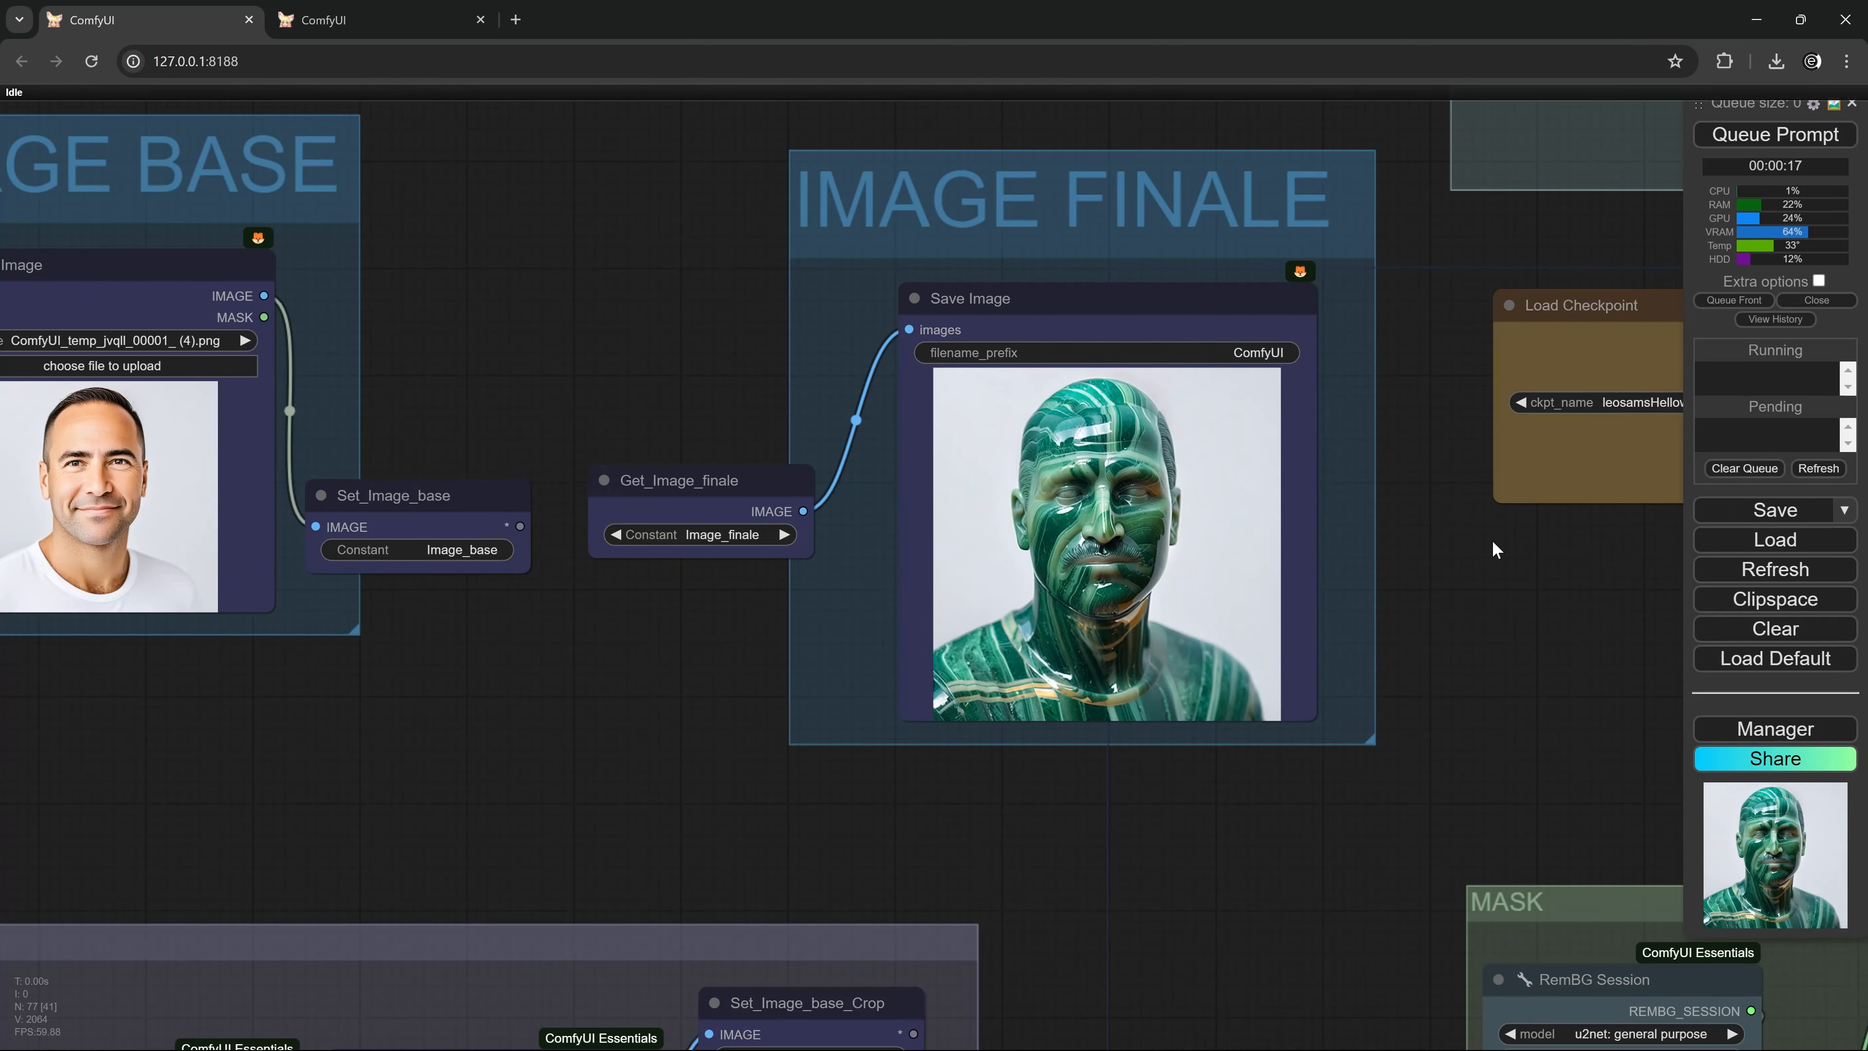
scroll(1496, 535, down, 7)
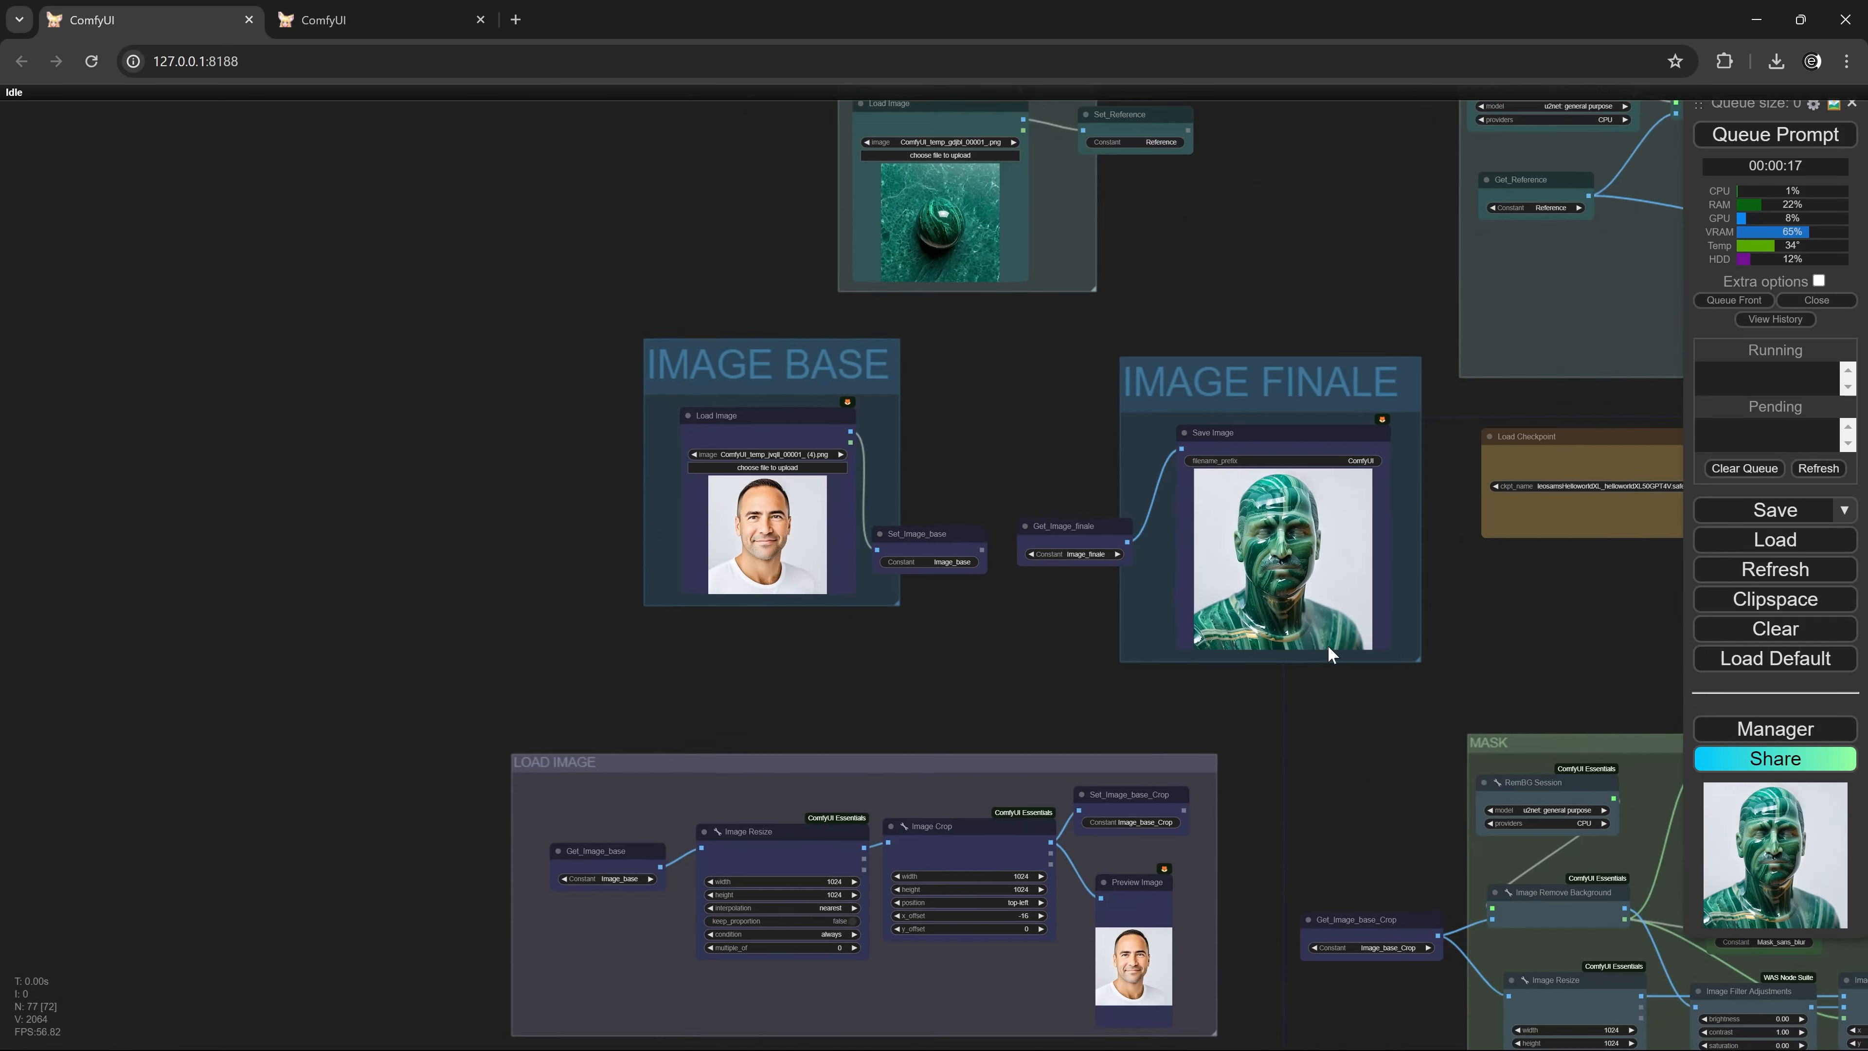
drag(1305, 256, 883, 381)
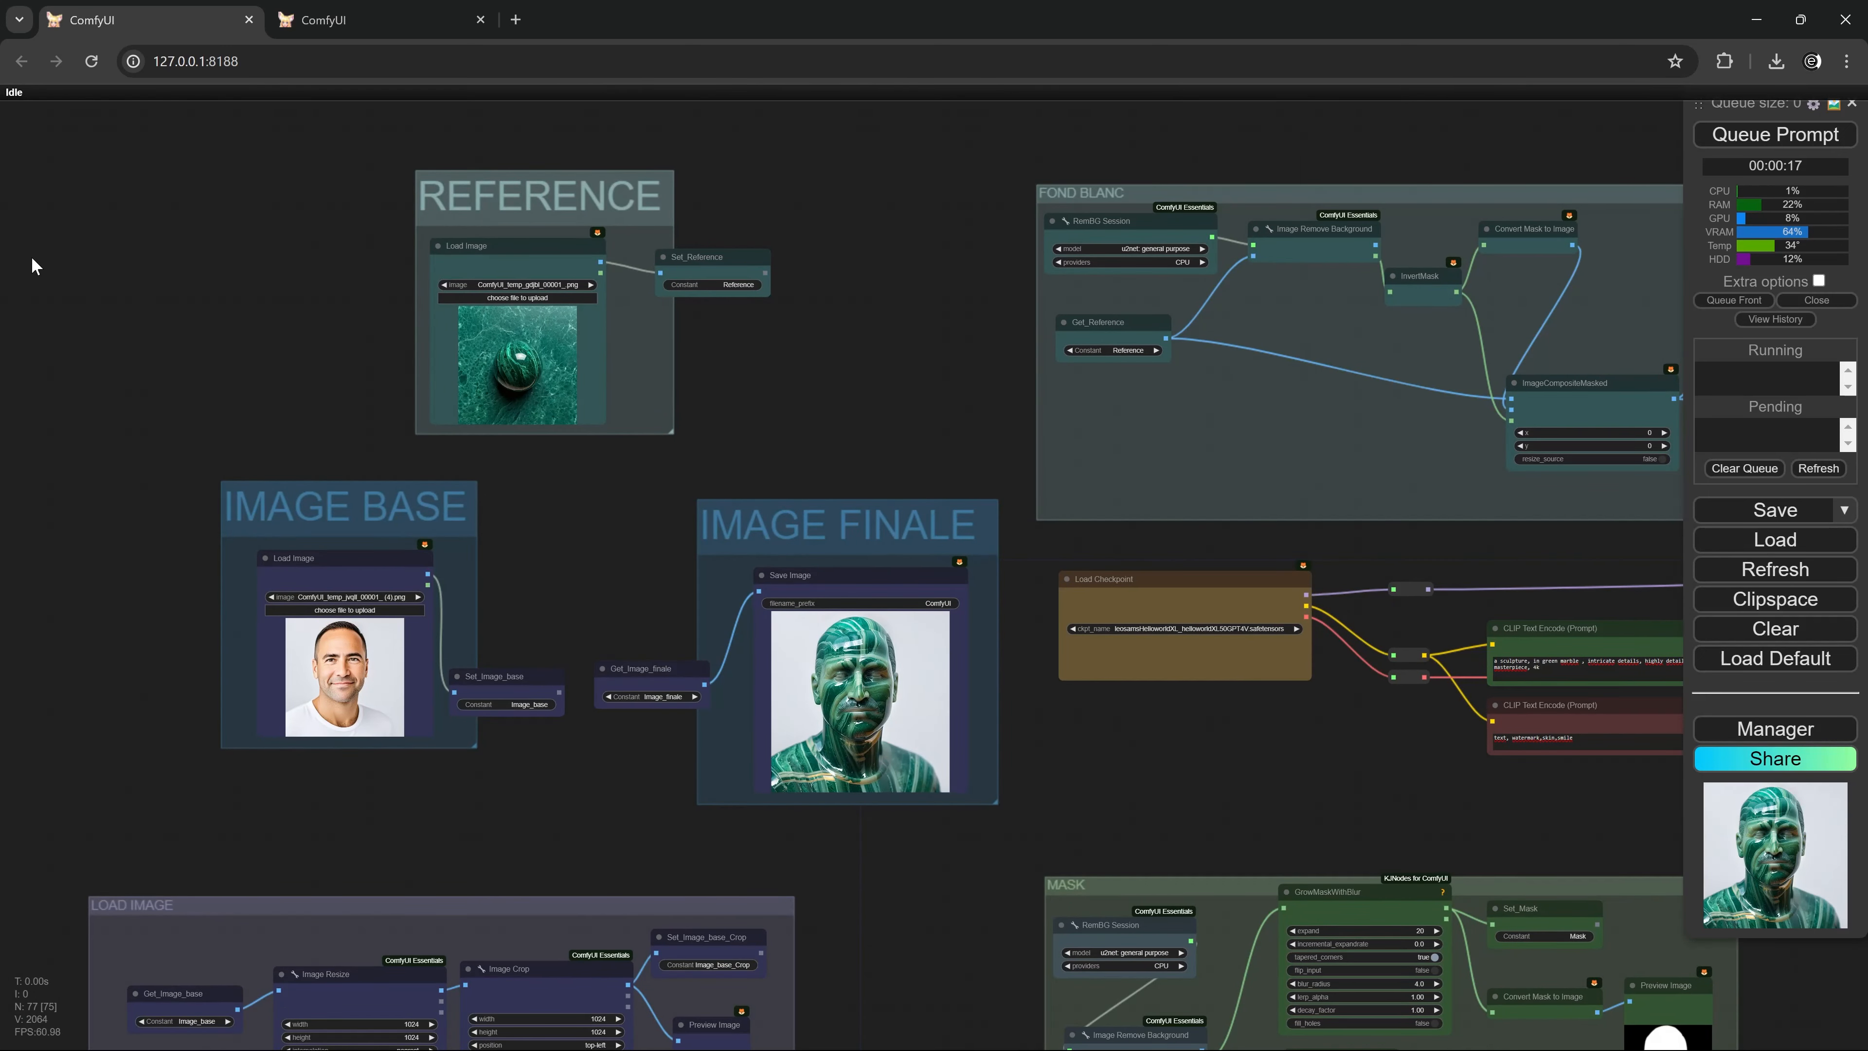